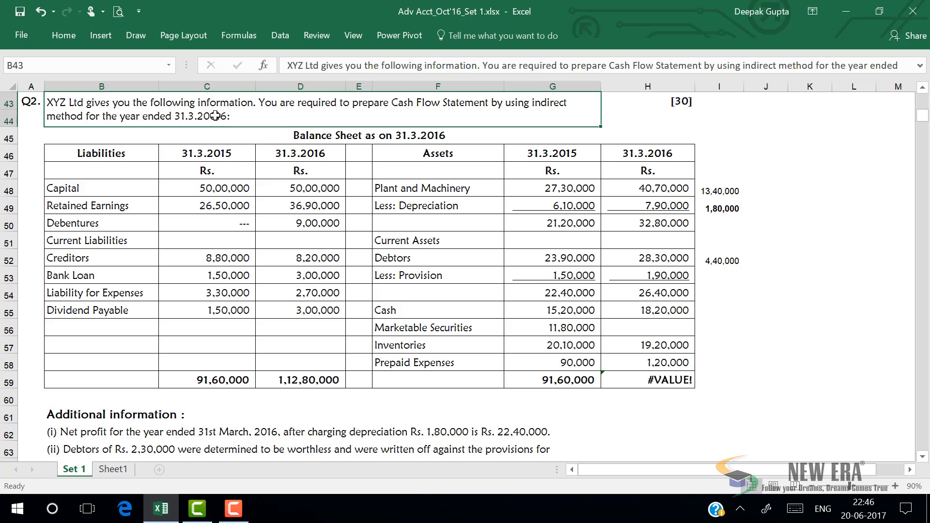
Correct the year-end date in the question text to 31.3.2016 and clear the working figures in I48:I53.
double_click(228, 116)
key(BackSpace)
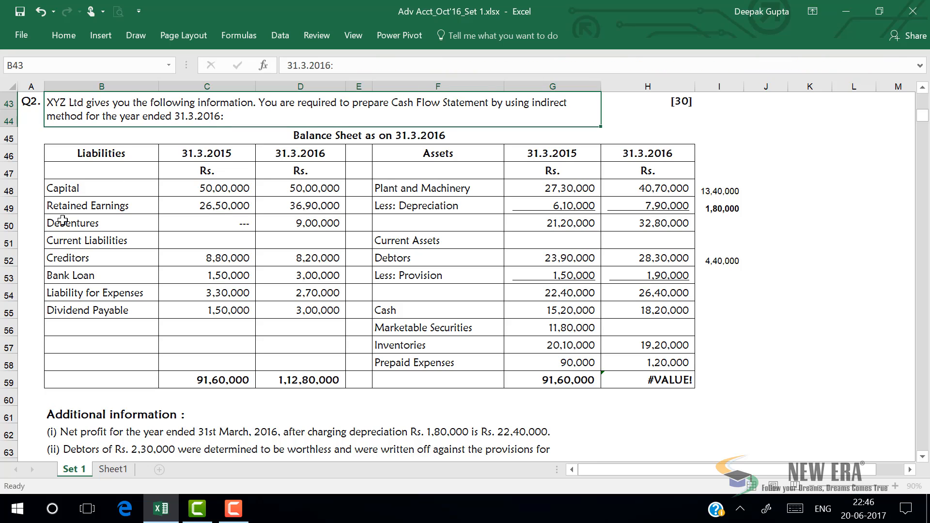
key(Return)
click(182, 275)
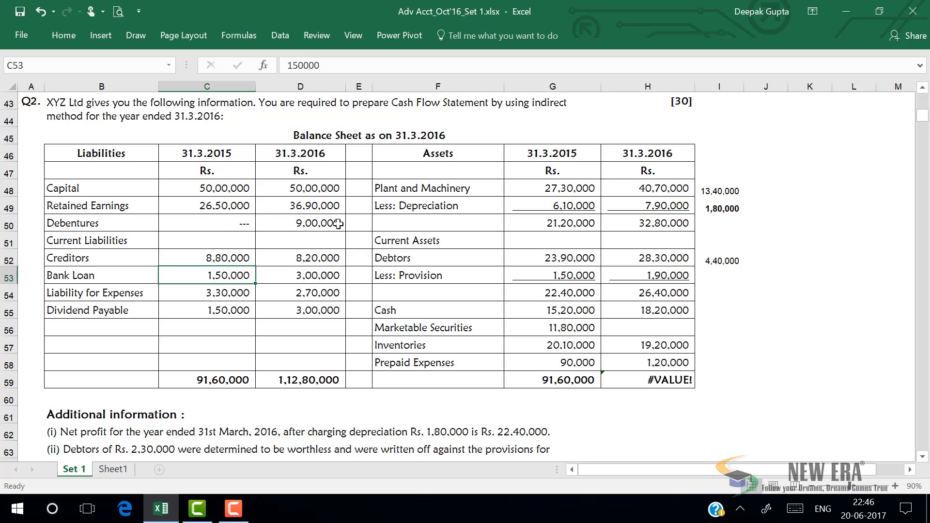
drag(727, 194, 721, 273)
key(Delete)
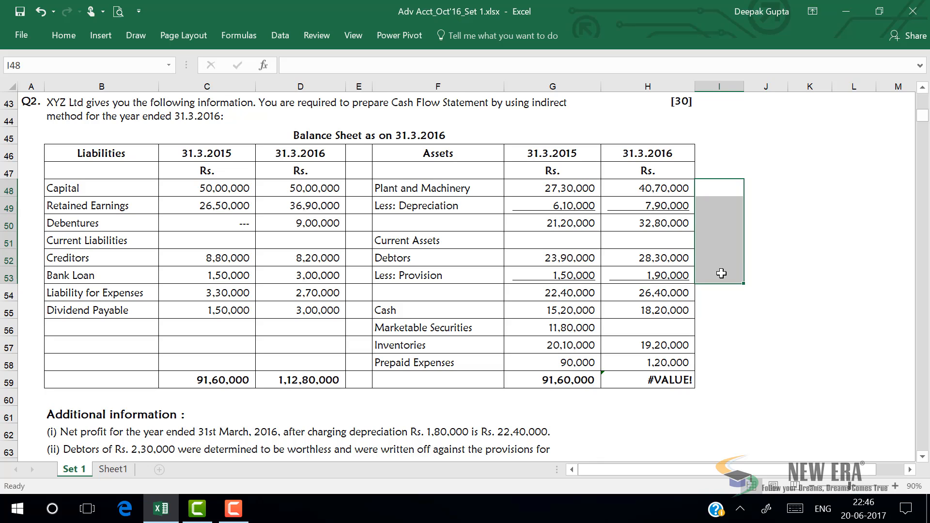
Fill the 31.3.2015 assets total formula from G59 across into H59.
click(645, 379)
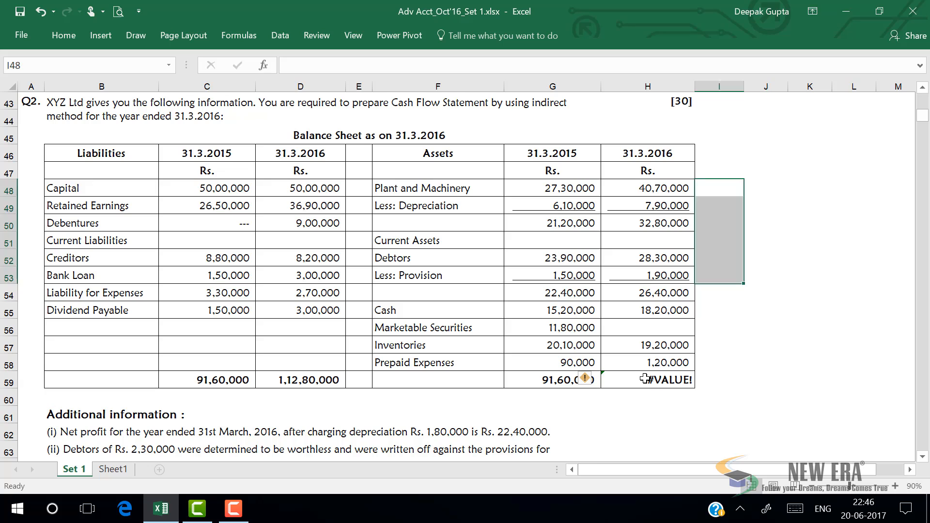
click(559, 381)
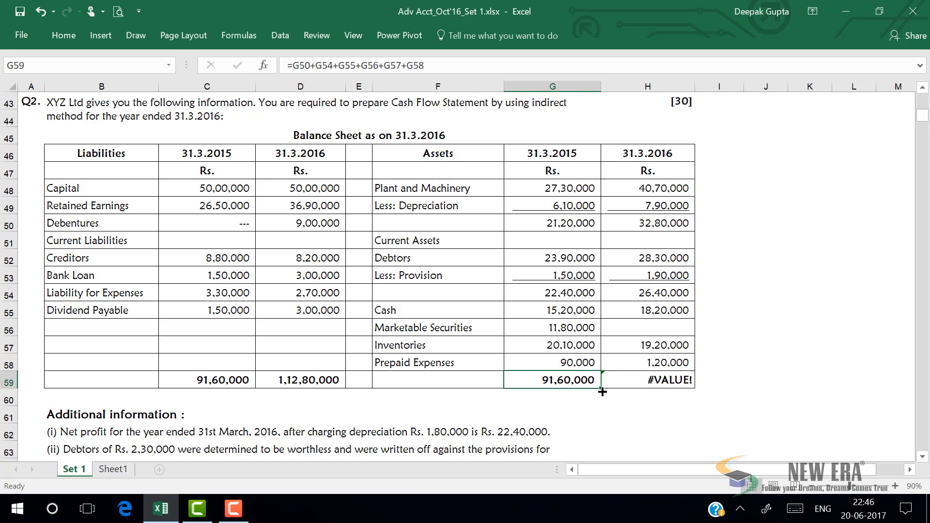
drag(602, 391, 651, 389)
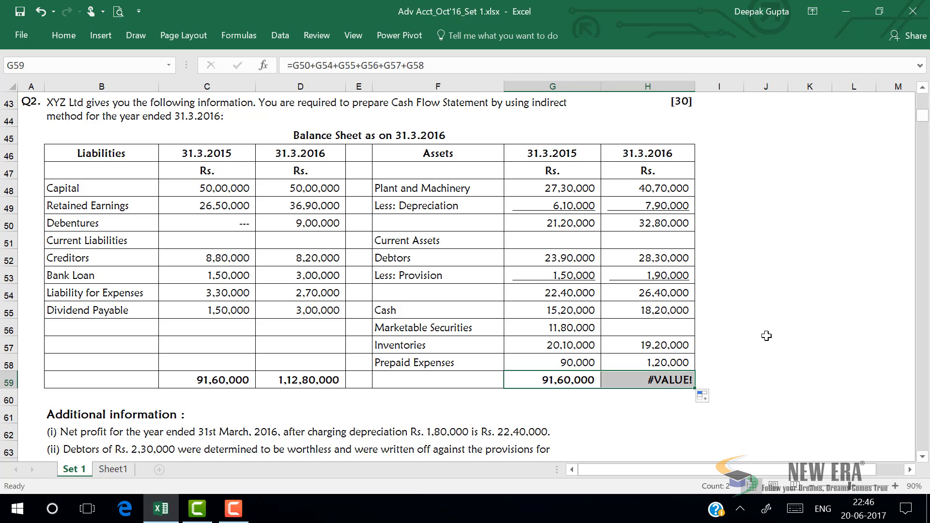
click(654, 382)
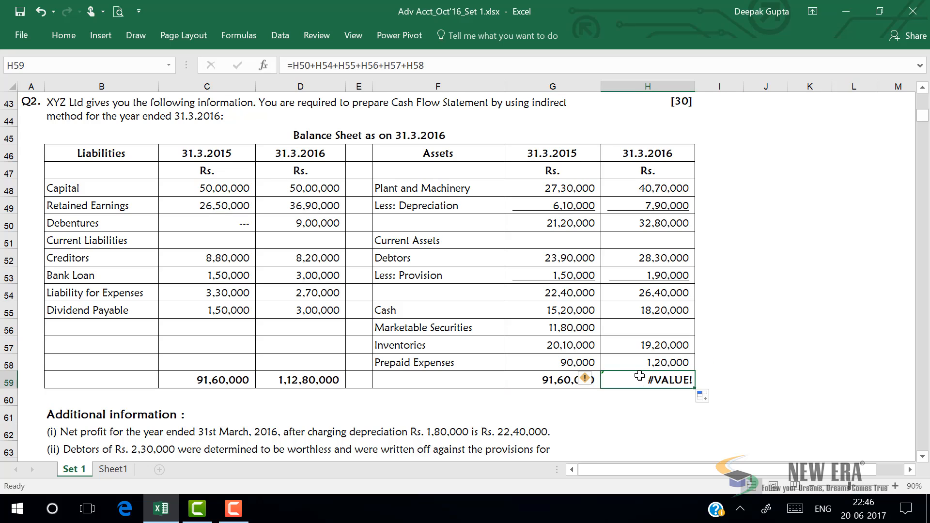
click(510, 382)
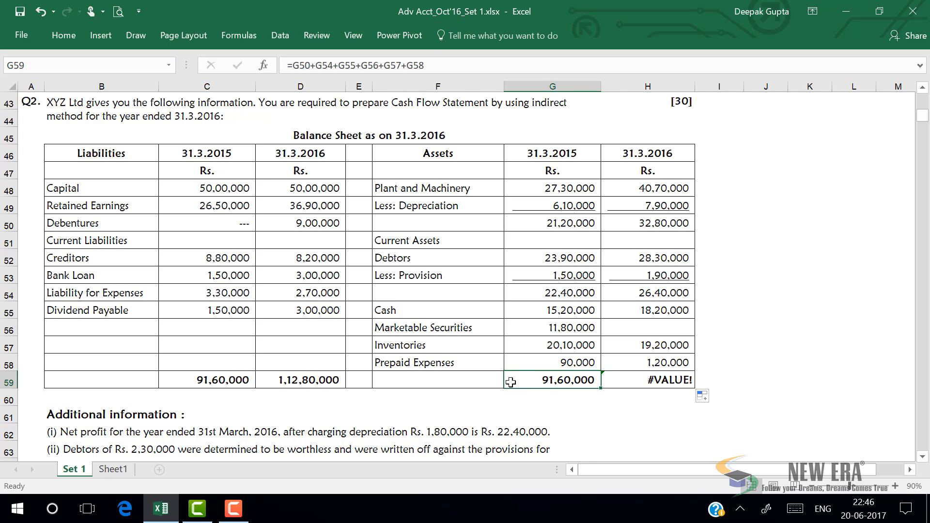
Examine the balance sheet's liabilities total and the first item of additional information below the table.
click(232, 375)
key(Down)
key(Down)
key(Down)
key(Down)
key(Down)
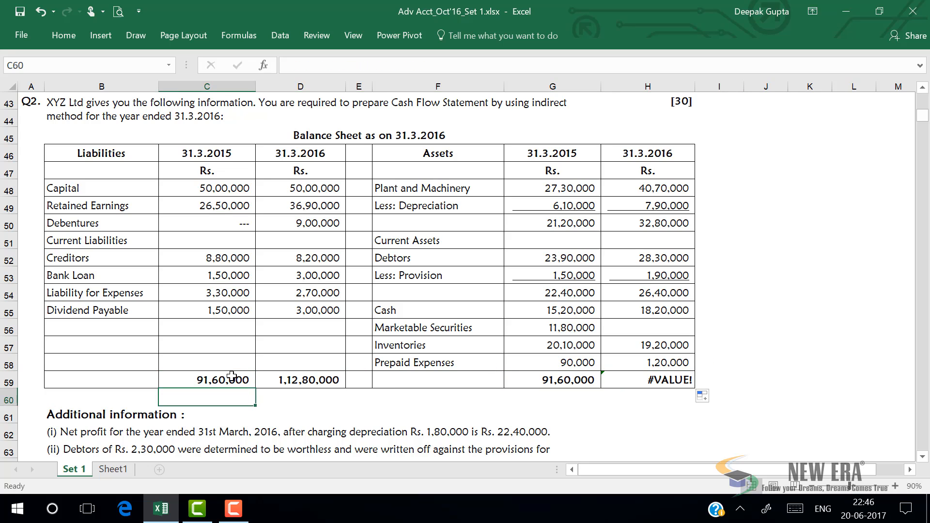
key(Down)
key(Up)
key(Up)
key(Up)
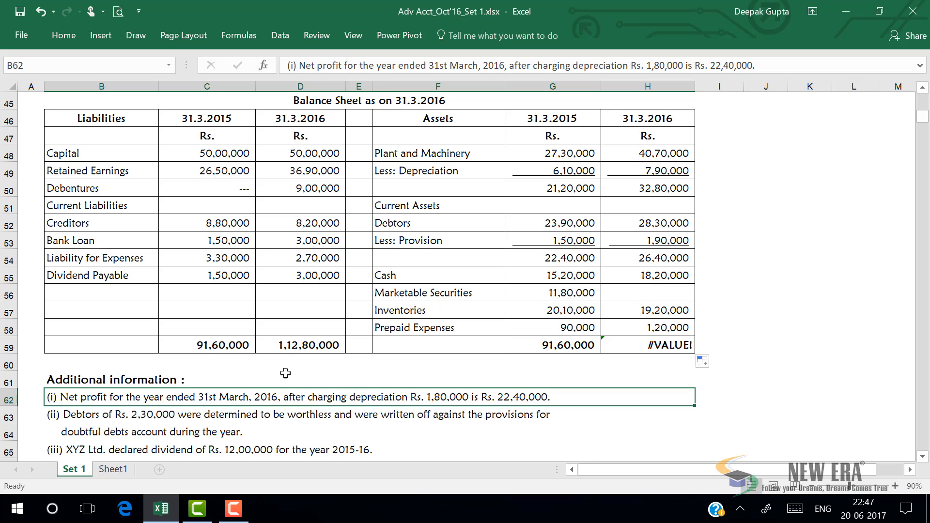
Undo the recent edits to restore the 31.3.2016 Marketable Securities amount in H56.
click(659, 299)
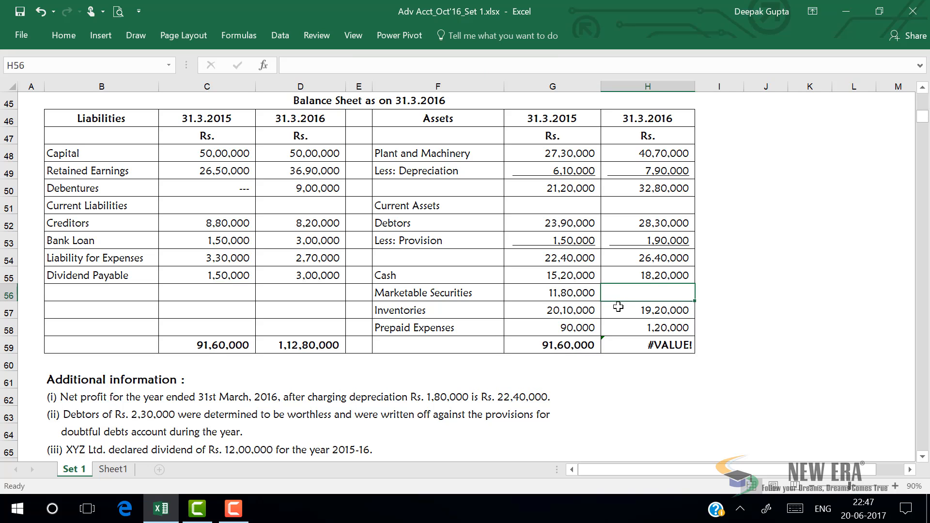
key(ctrl+z)
key(ctrl+z)
key(ctrl+y)
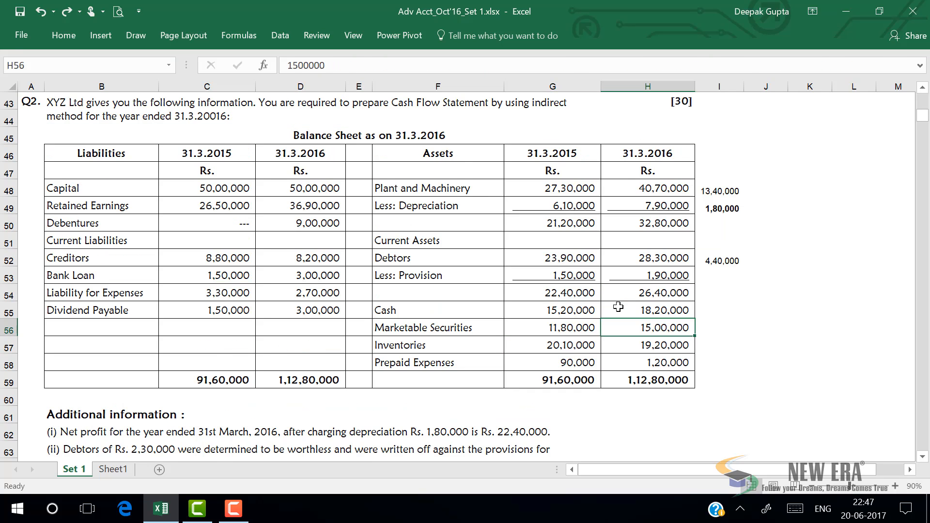
Clear the working figures beside the Assets columns in I48:I52.
click(725, 347)
drag(731, 196, 731, 253)
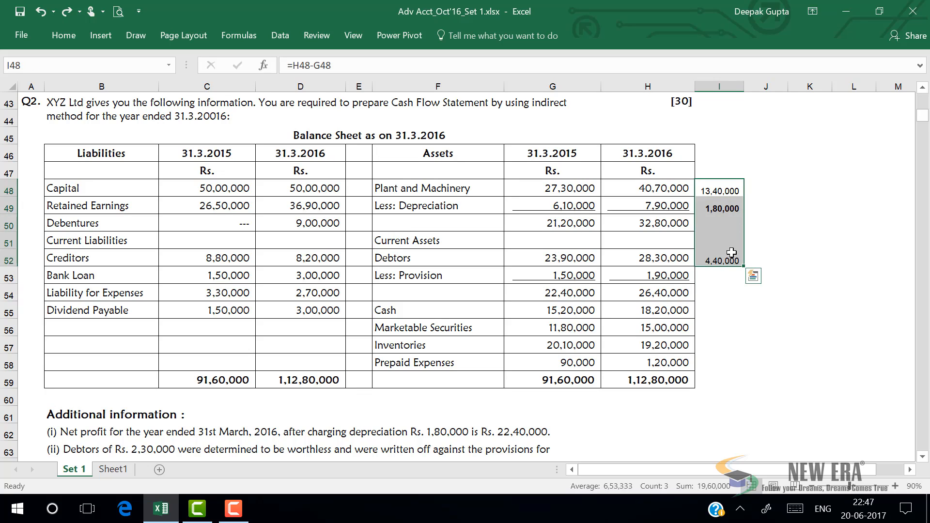
key(Delete)
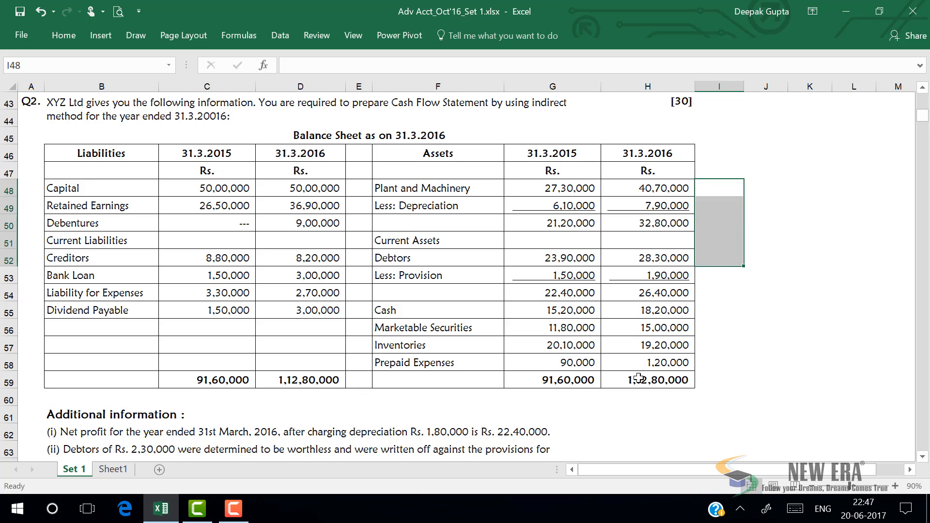
Read the three additional information items on net profit, debtors written off and declared dividend.
click(123, 429)
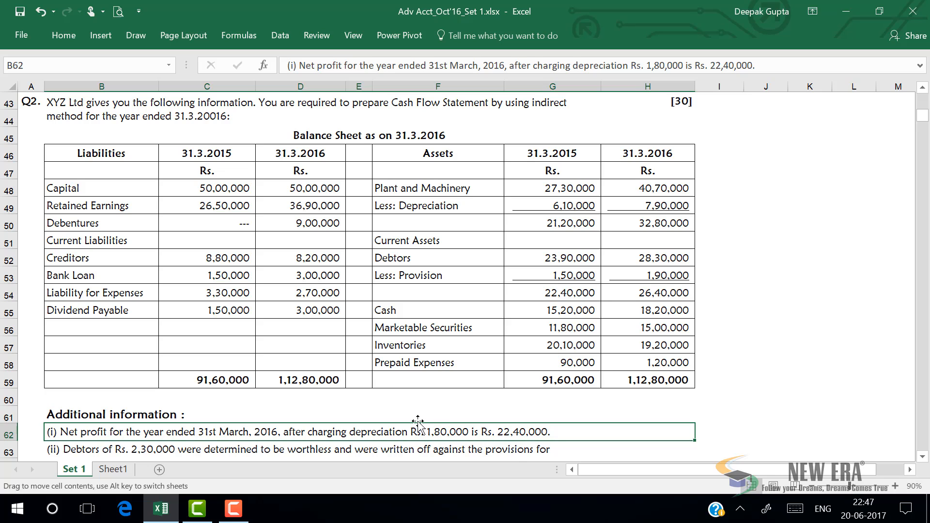
key(Down)
key(Down)
key(Up)
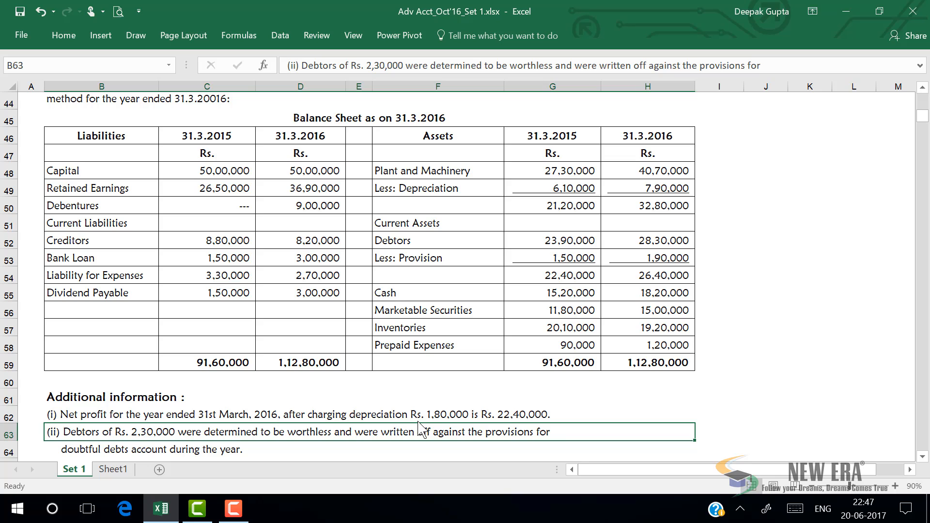
click(236, 453)
key(Down)
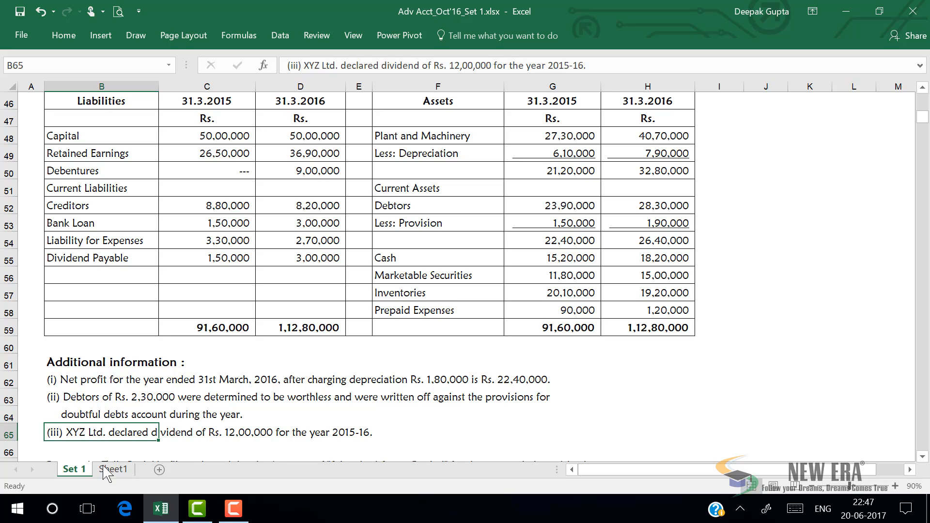
click(225, 440)
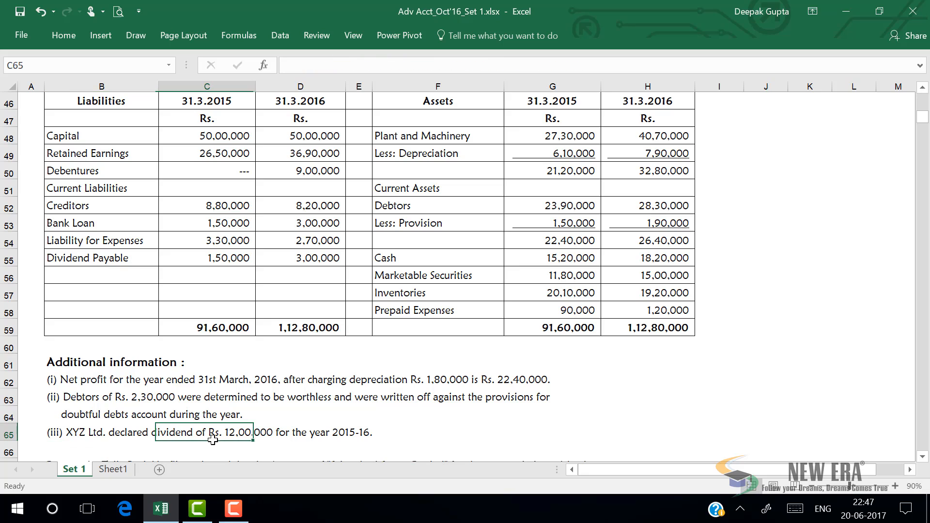
Enter the title "Cash flow statement as on 31-march-2016" in cell A1 of Sheet1.
click(114, 469)
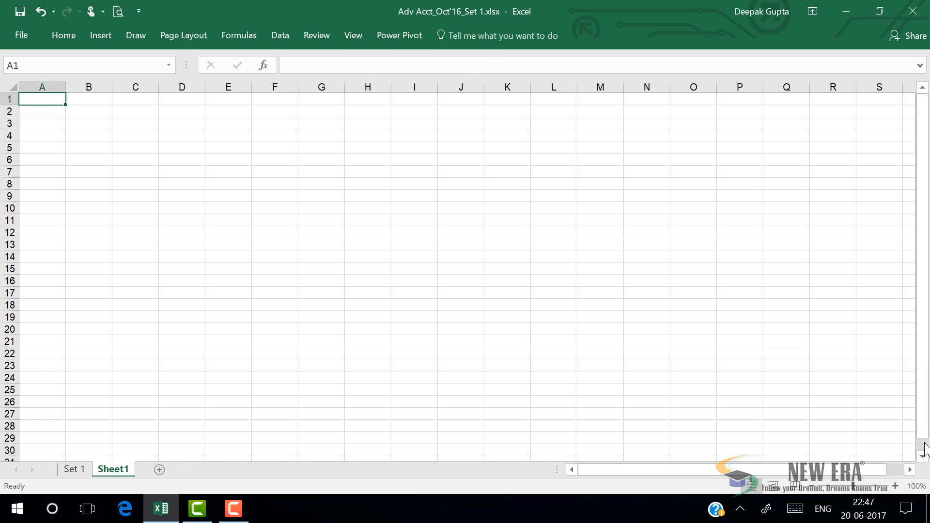
click(895, 485)
click(895, 485)
click(895, 486)
click(894, 486)
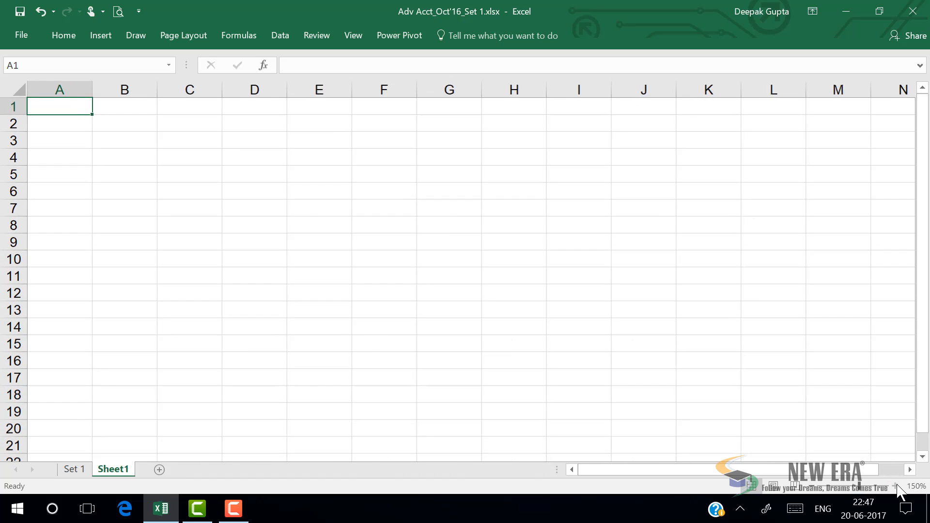
click(894, 486)
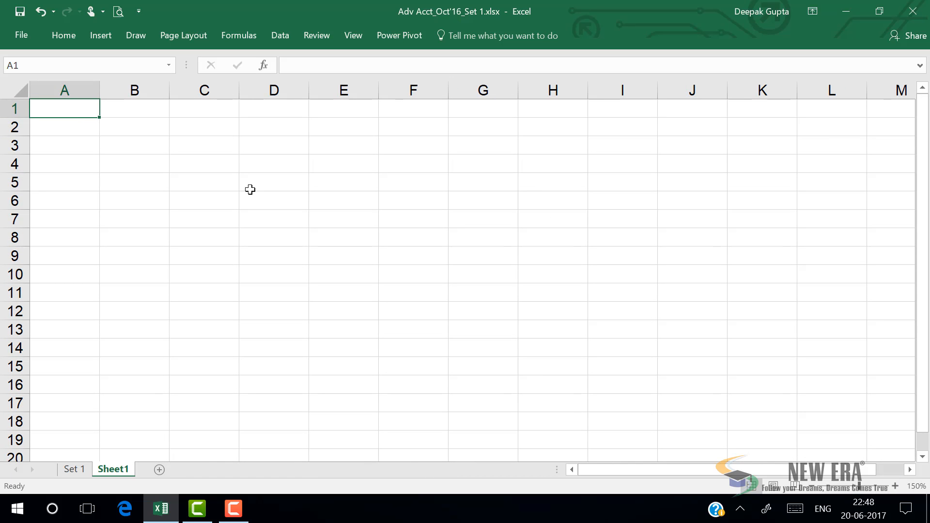
text(Ca)
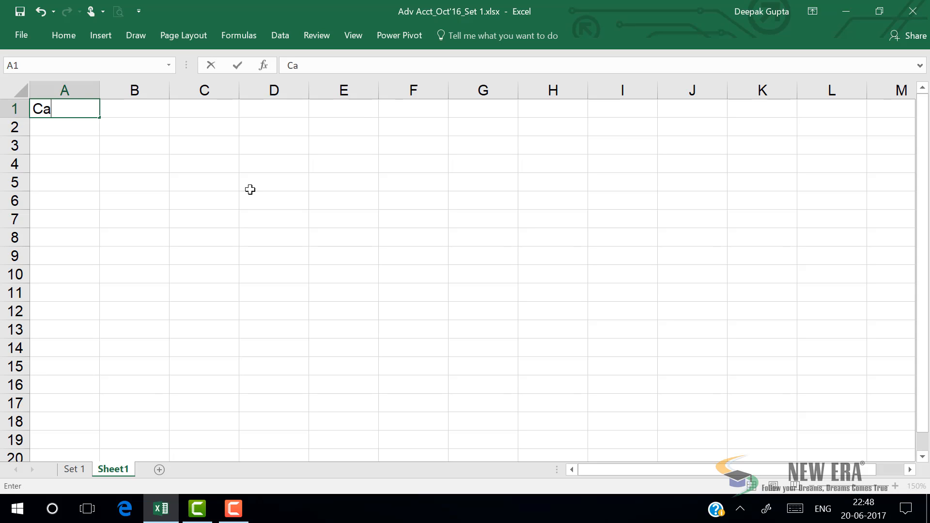
text(sh flow)
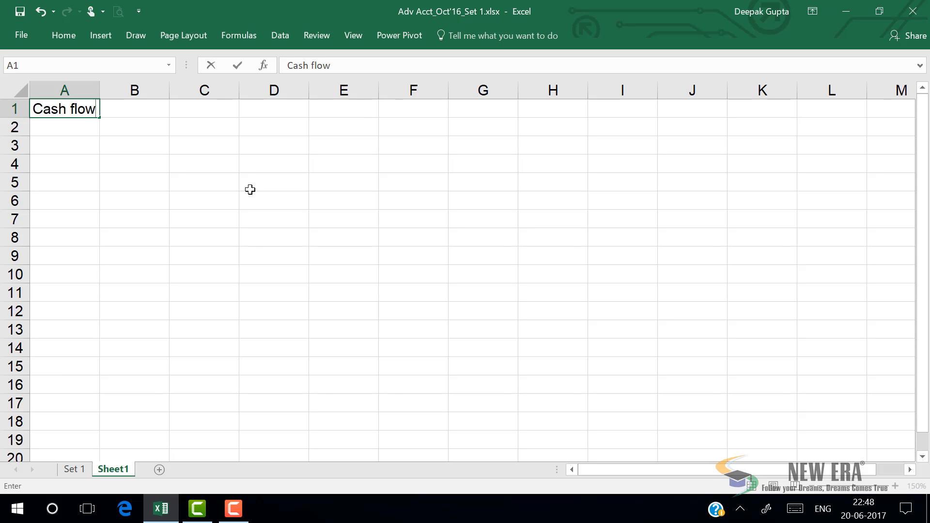
text( statement)
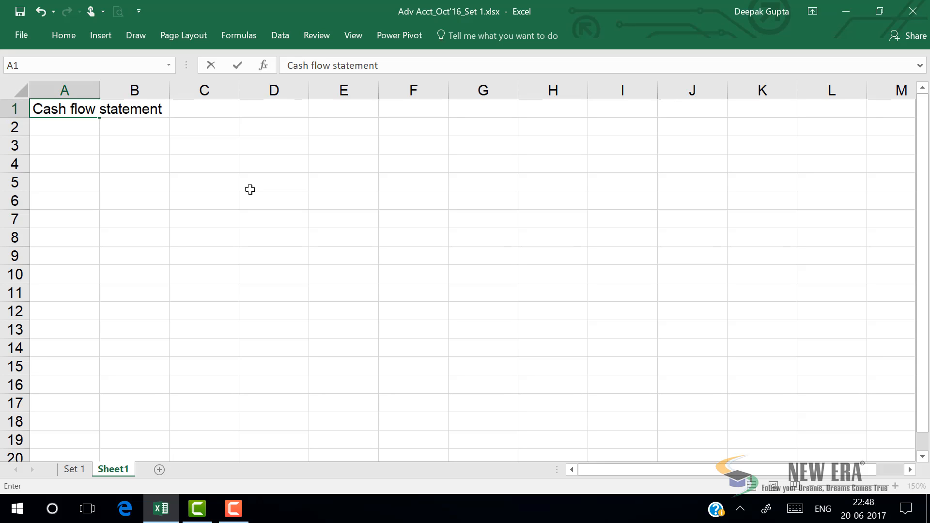
text( as on 31)
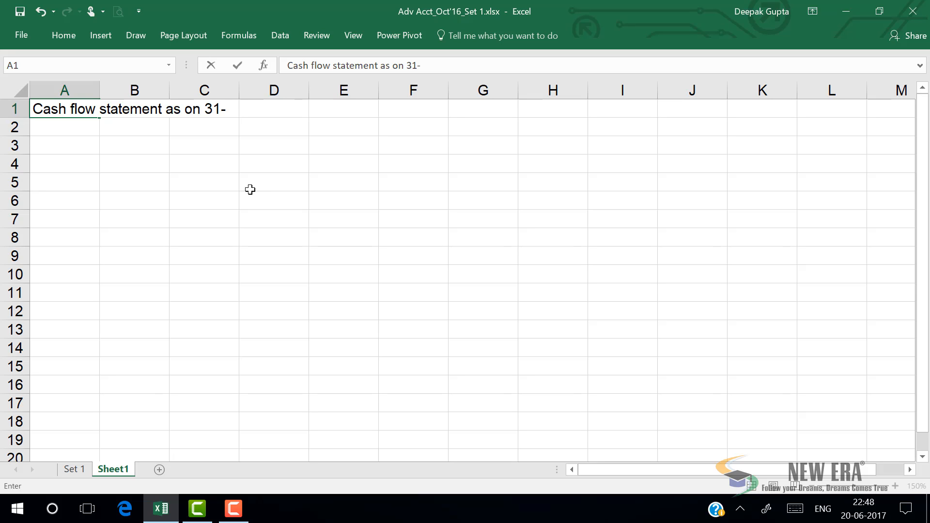
text(-march-2016)
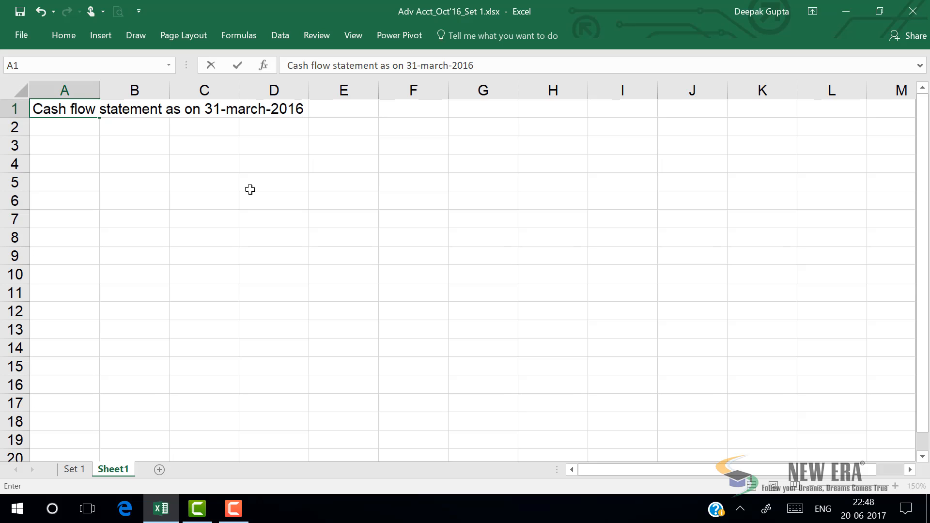
click(104, 159)
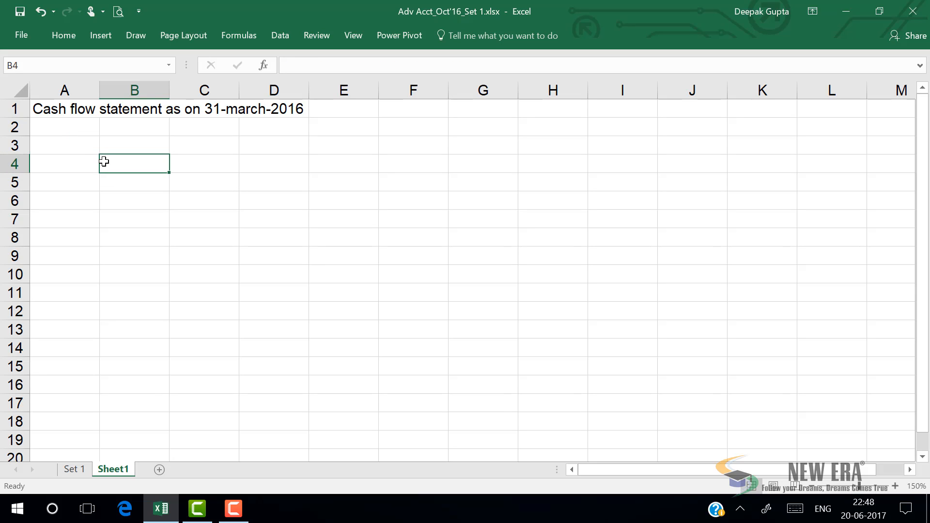
Apply outside borders around the range A2:F25 below the title.
click(71, 144)
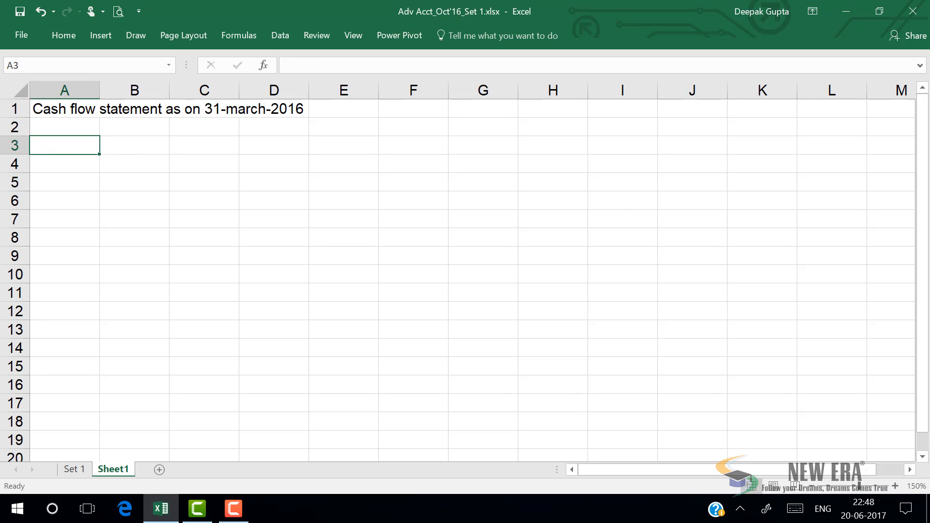
drag(81, 124, 409, 423)
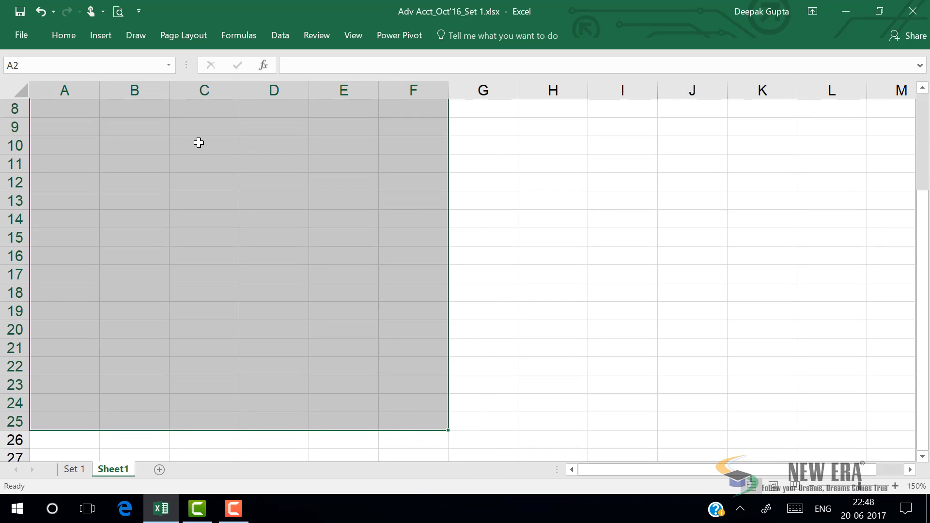
click(75, 34)
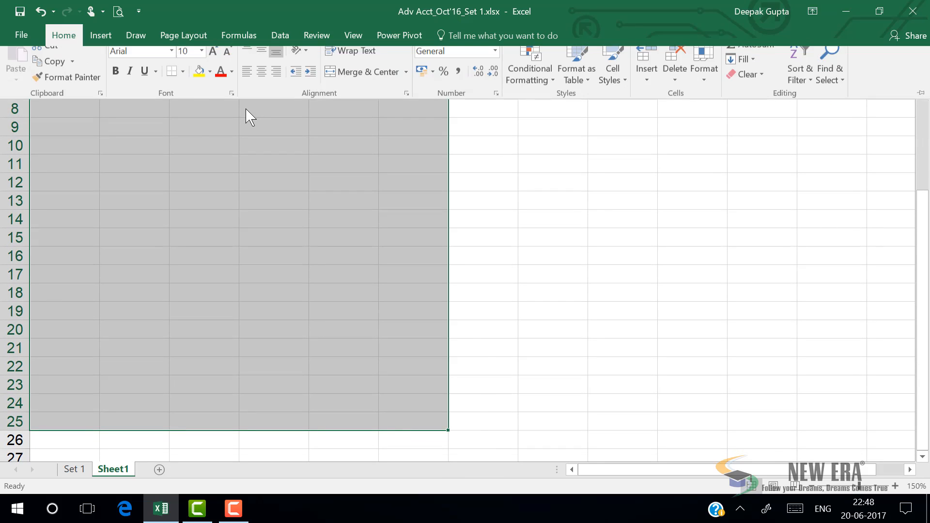
click(182, 82)
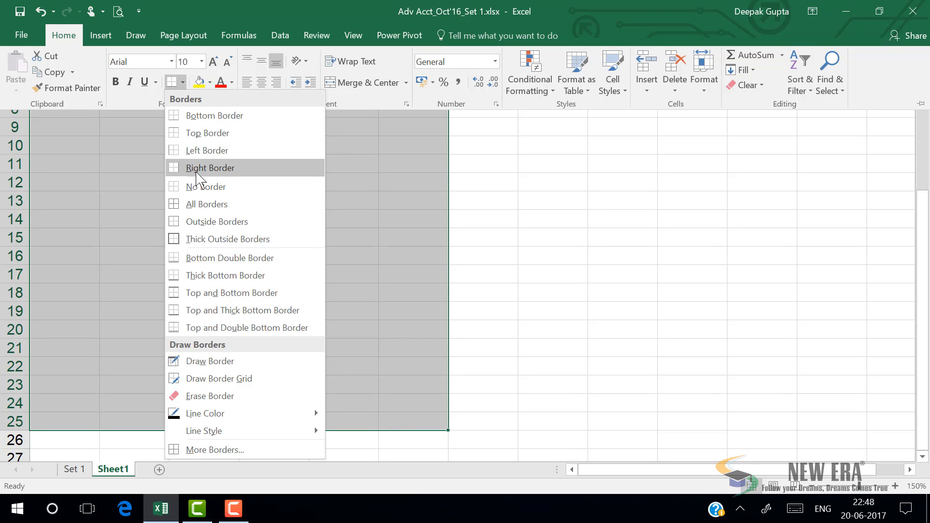
click(191, 239)
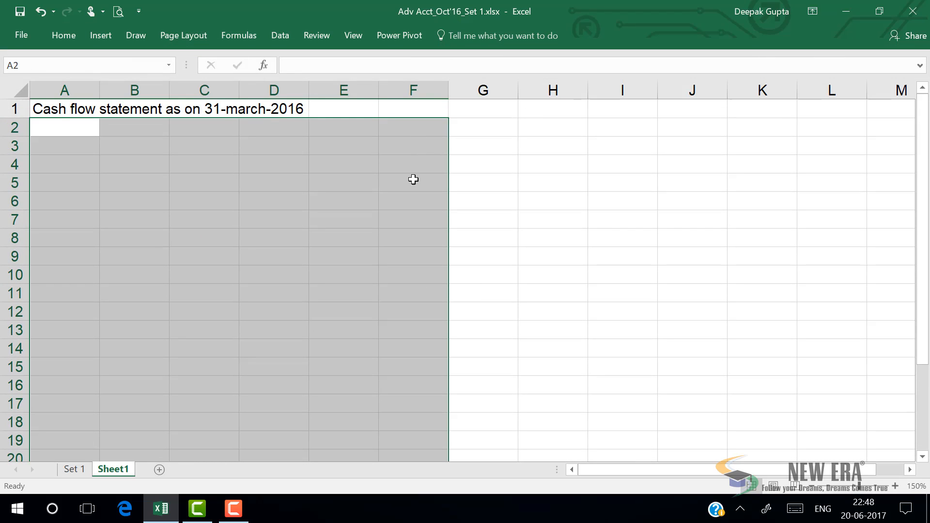
Apply outside borders around the column range F2:F25.
drag(413, 127, 411, 426)
click(74, 36)
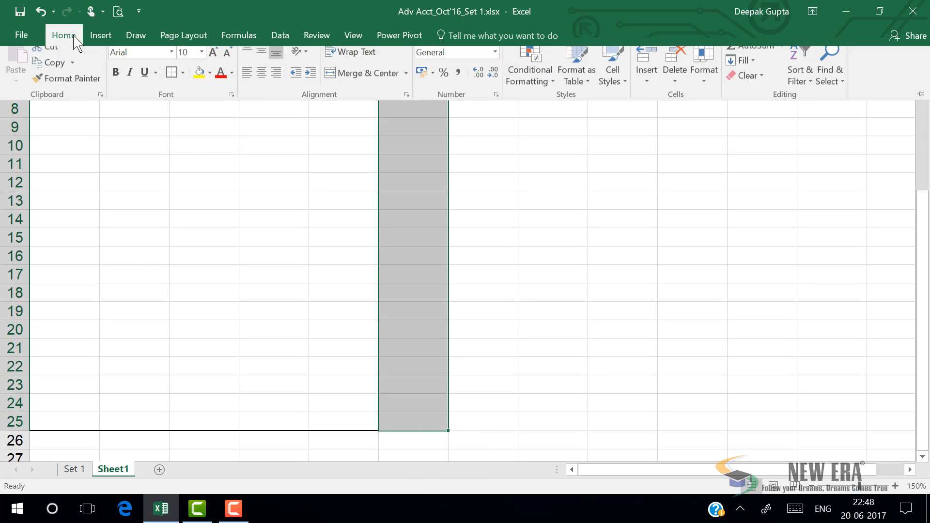
scroll(251, 146, up, 3)
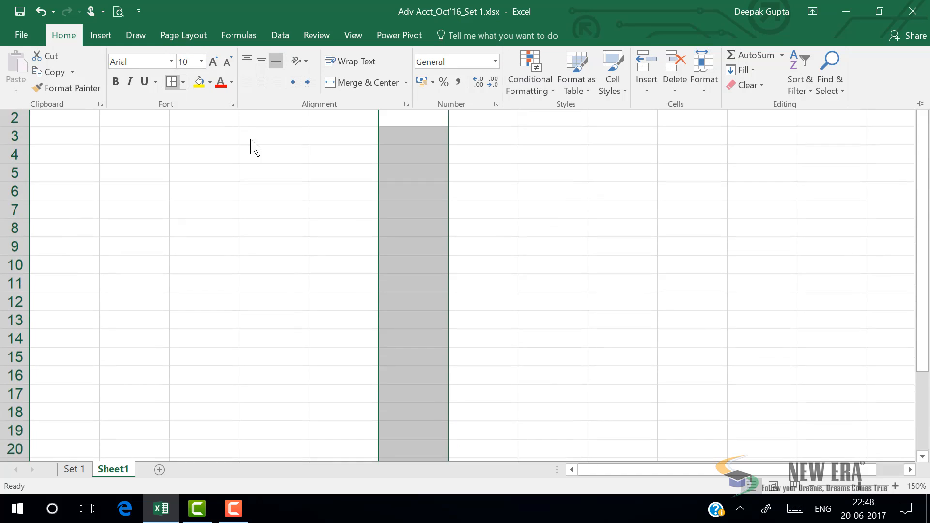
Apply outside borders around the column range E2:E25.
drag(346, 126, 364, 424)
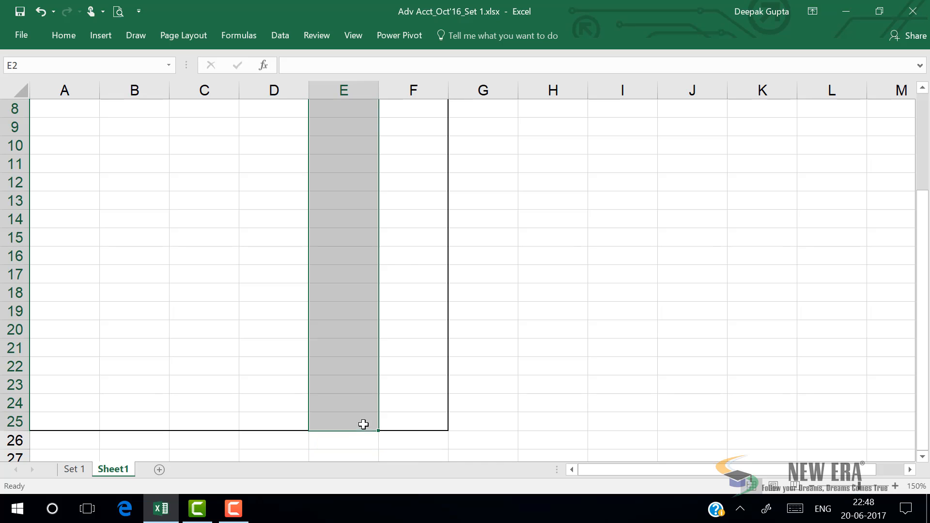
click(63, 39)
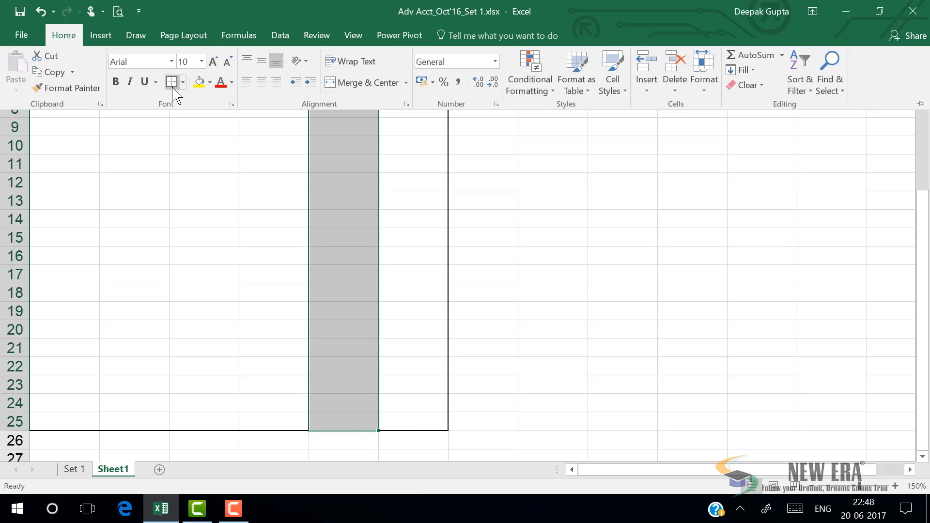
scroll(229, 254, up, 3)
click(228, 254)
Merge and center the header cells A2:E2.
drag(73, 138, 270, 112)
drag(80, 123, 426, 130)
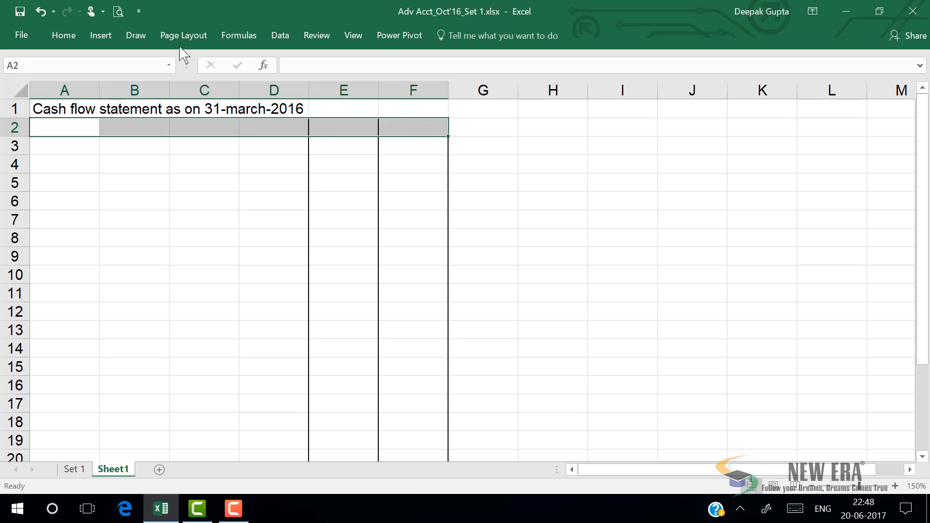
click(61, 40)
drag(87, 127, 339, 128)
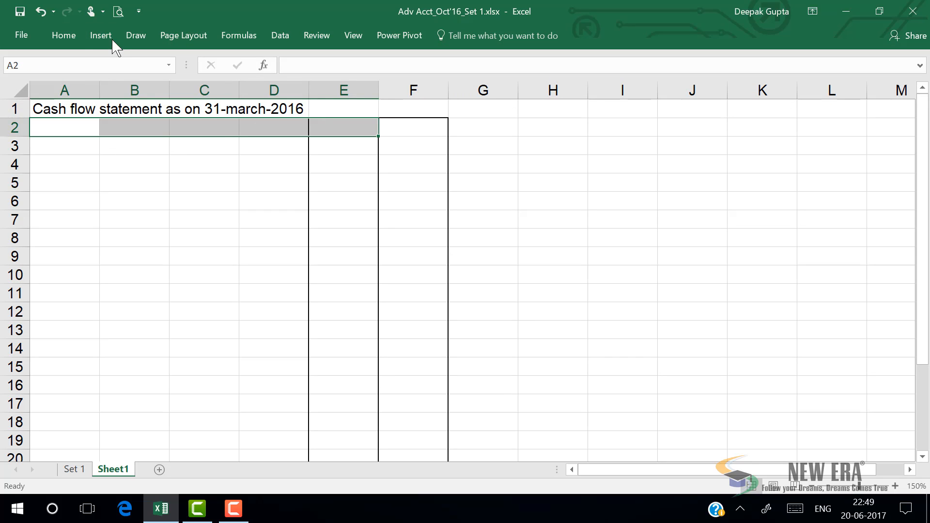
click(79, 40)
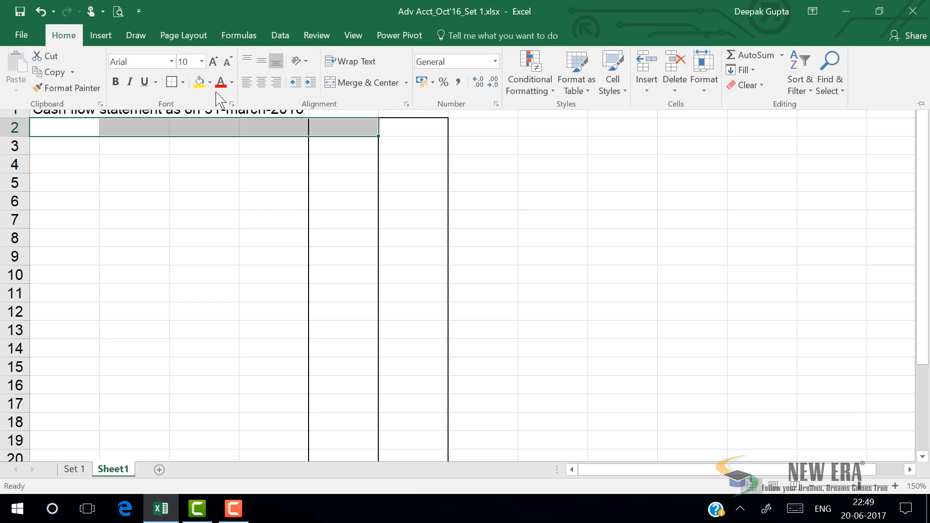
click(342, 82)
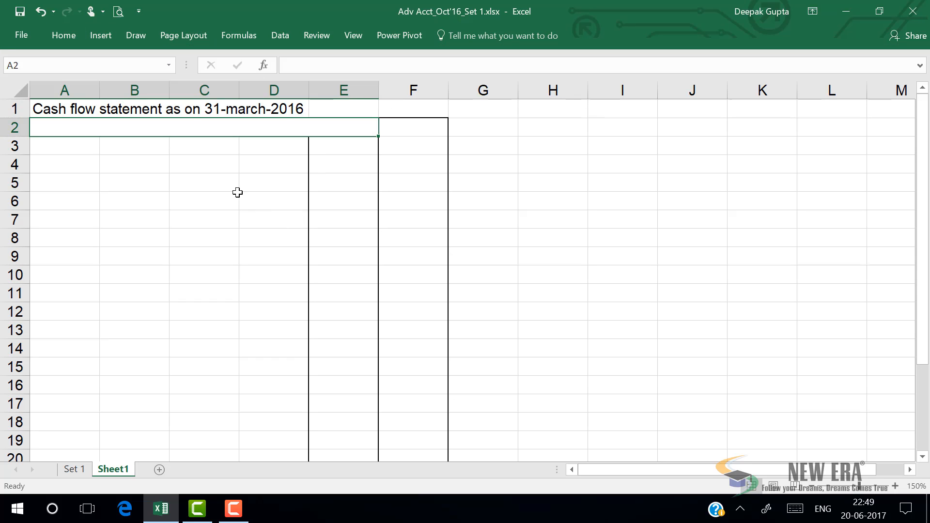
Apply outside borders around the merged header cell A2:E2.
click(236, 195)
click(239, 132)
click(75, 35)
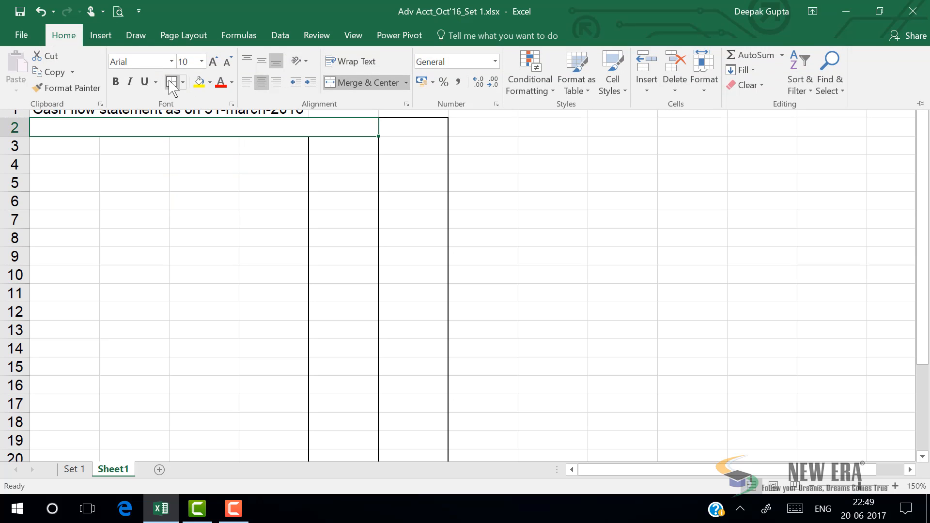
click(164, 129)
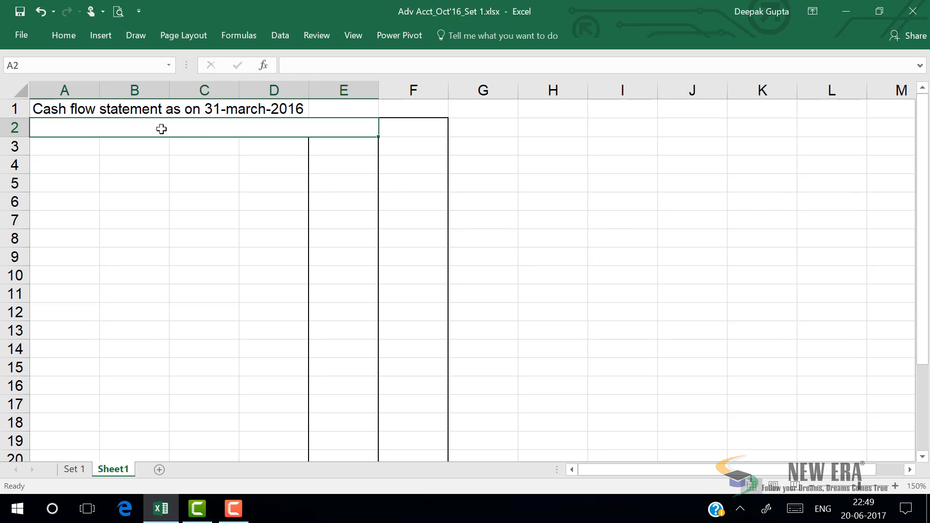
Enter the column headings "Particular" in the merged cell A2 and "Amount" in F2.
text(Parti)
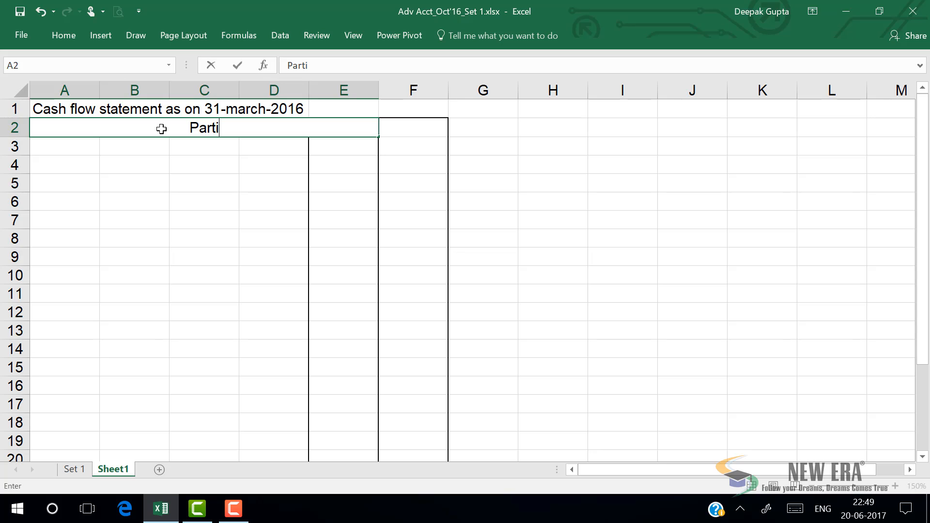
text(cular)
key(Tab)
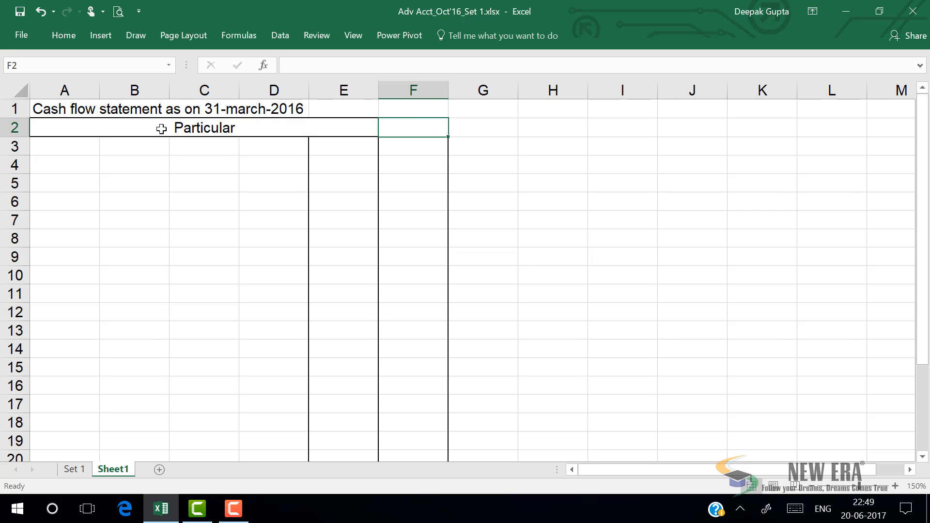
text(Amount)
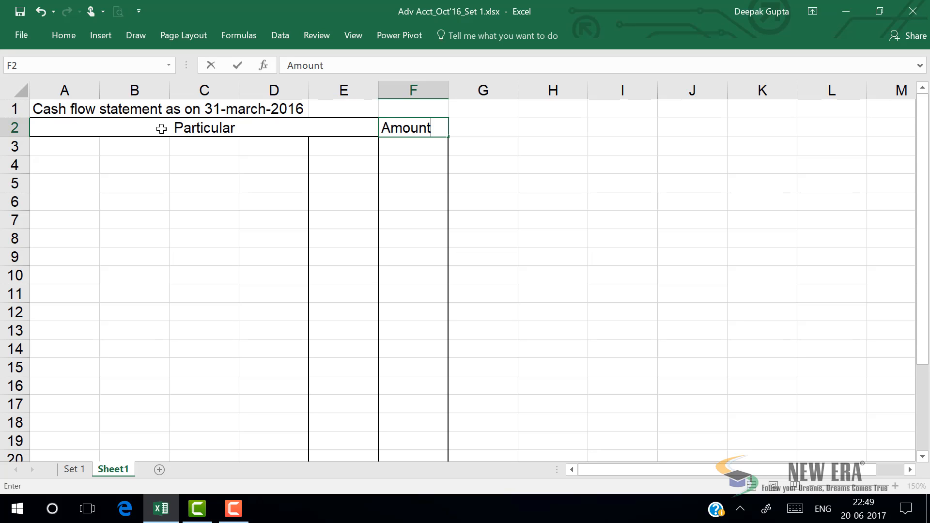
key(Return)
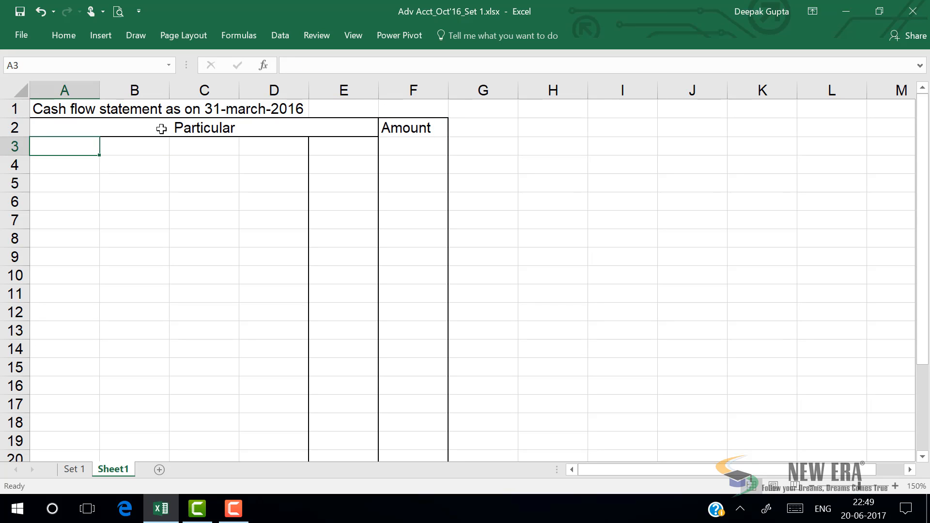
text(Net)
key(BackSpace)
key(BackSpace)
key(BackSpace)
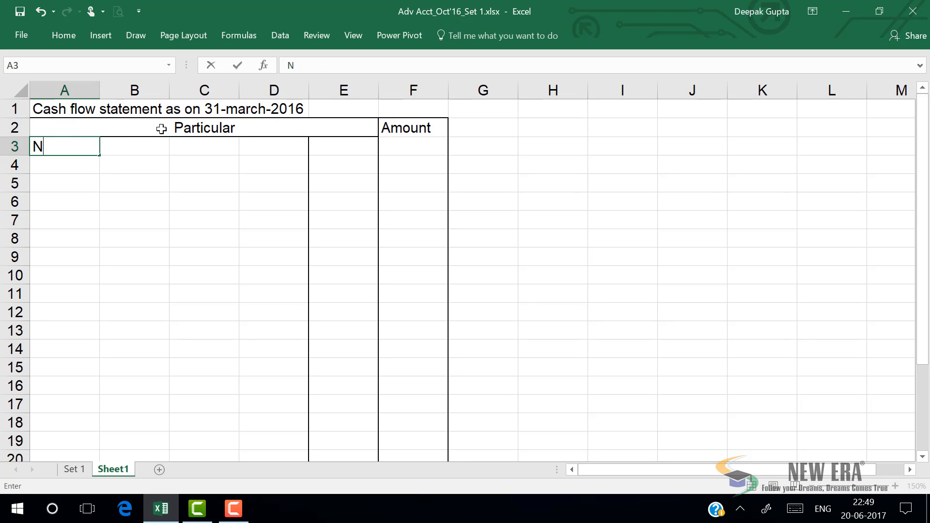
Enter the section heading "Operating cash flow" in cell A3 and make it bold and underlined.
text(Opera)
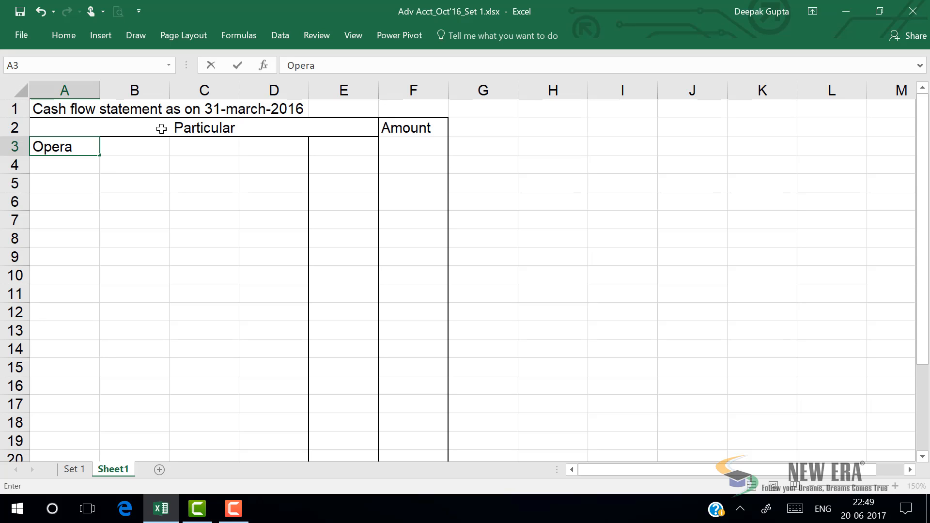
text(ting cas)
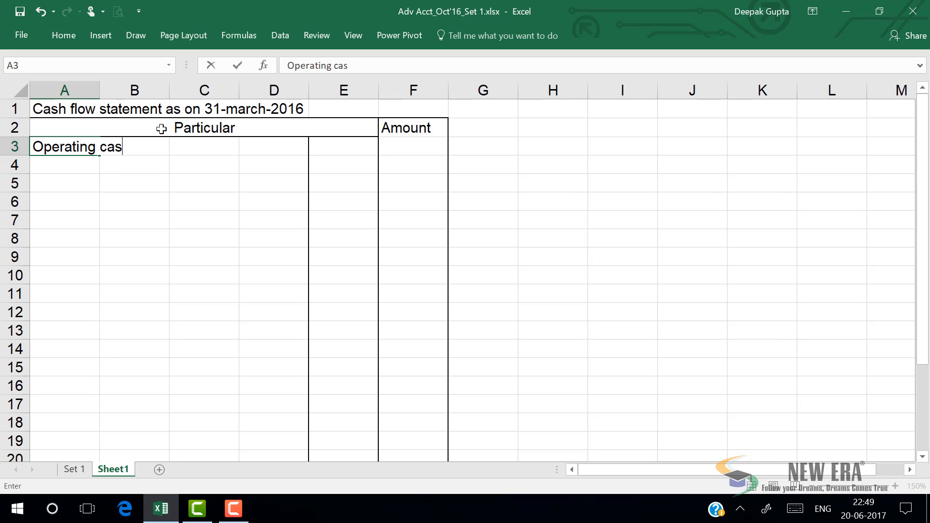
text(h flow)
key(Return)
key(Up)
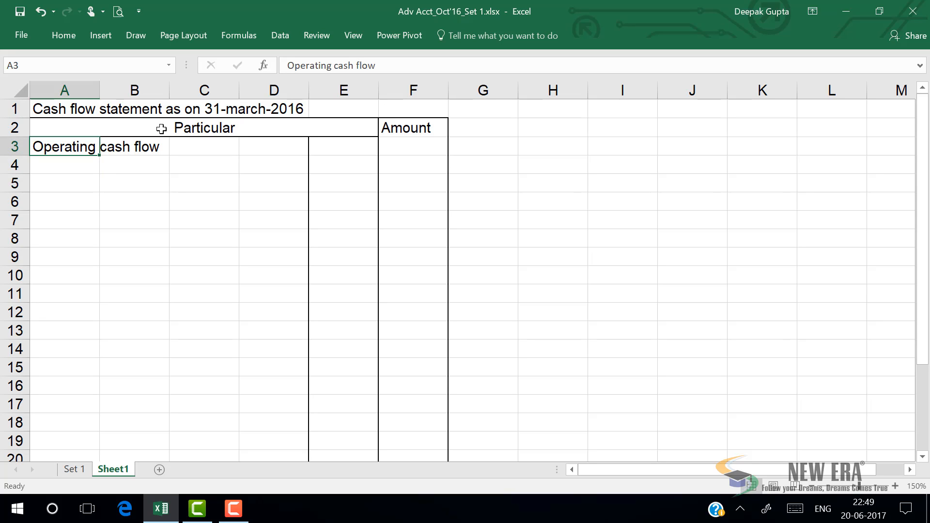
key(ctrl+b)
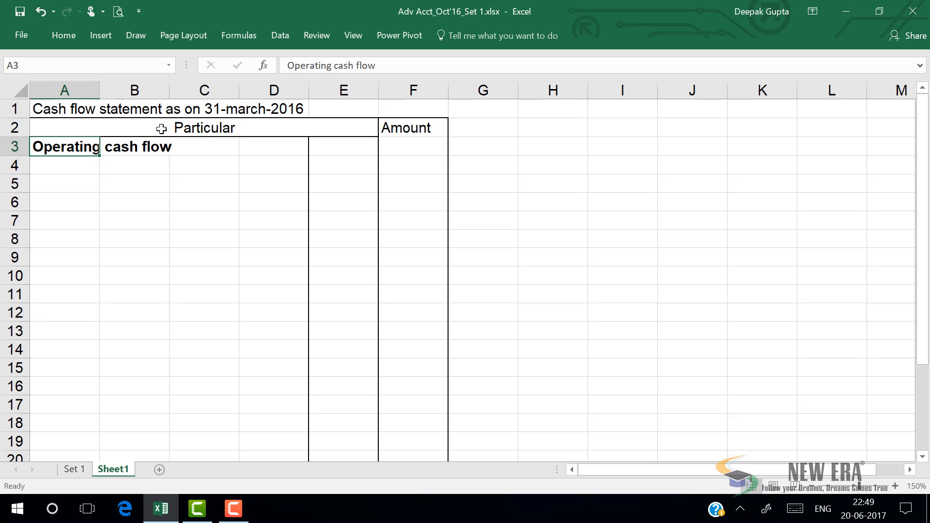
key(ctrl+u)
key(Down)
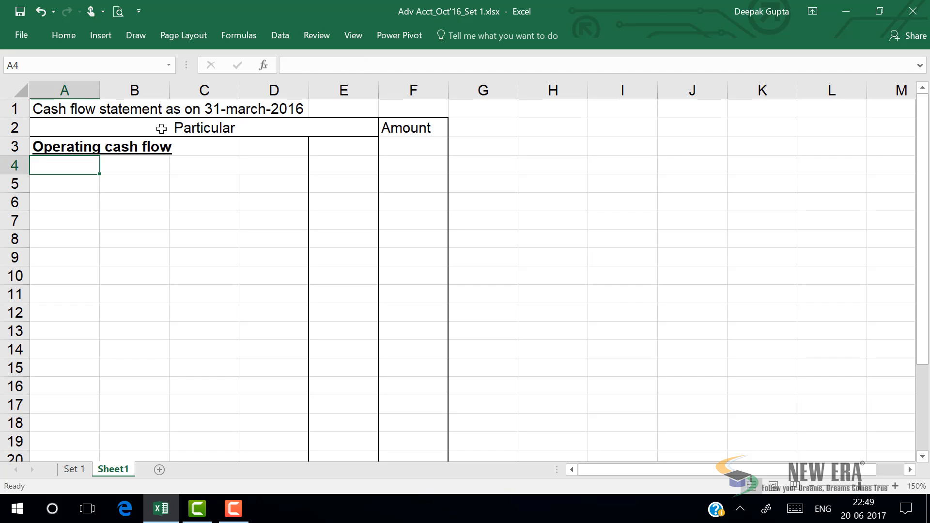
Enter the label "Net profit as per P/L Account" in cell A4.
text(Net)
text(p)
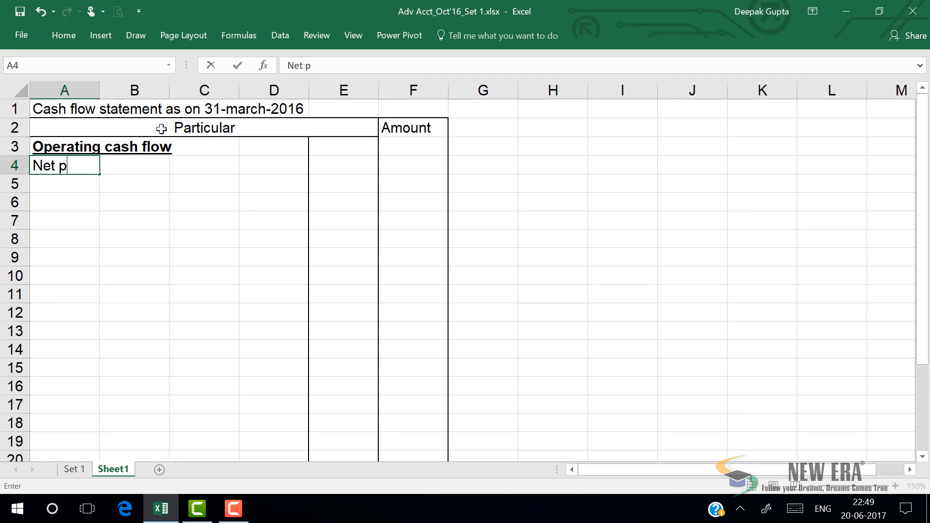
text(rofit as per)
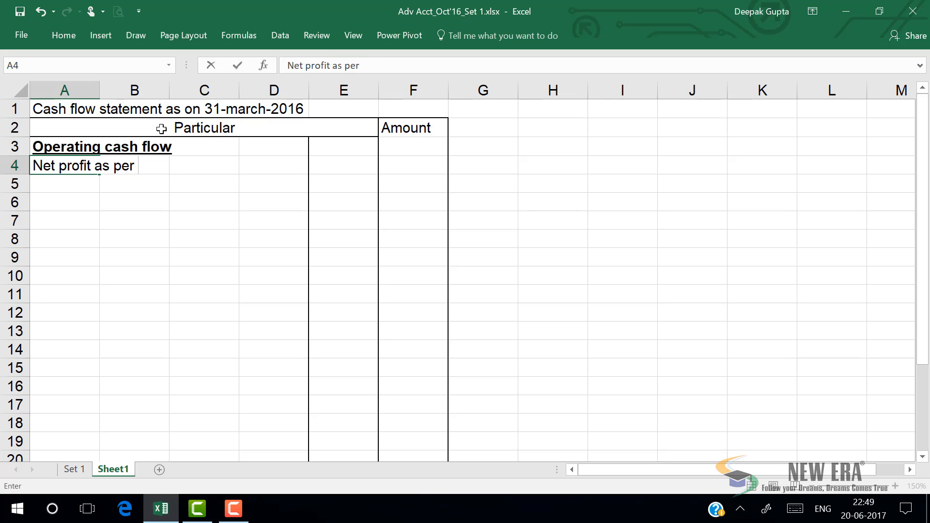
text( P/L Account)
key(Return)
Check the net profit in the additional information on sheet Set 1 and enter 2240000 in cell F4 of Sheet1.
key(Up)
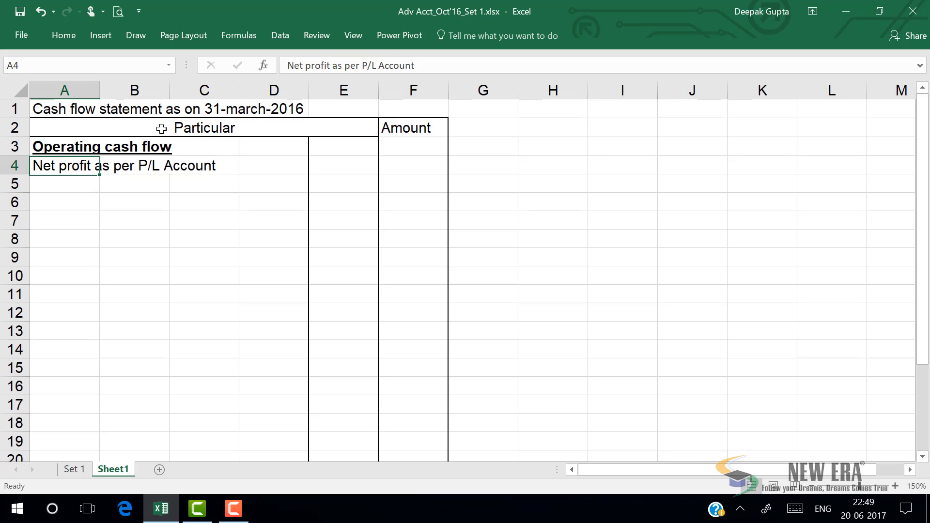
key(Right)
key(Right)
key(Right)
key(Right)
key(Right)
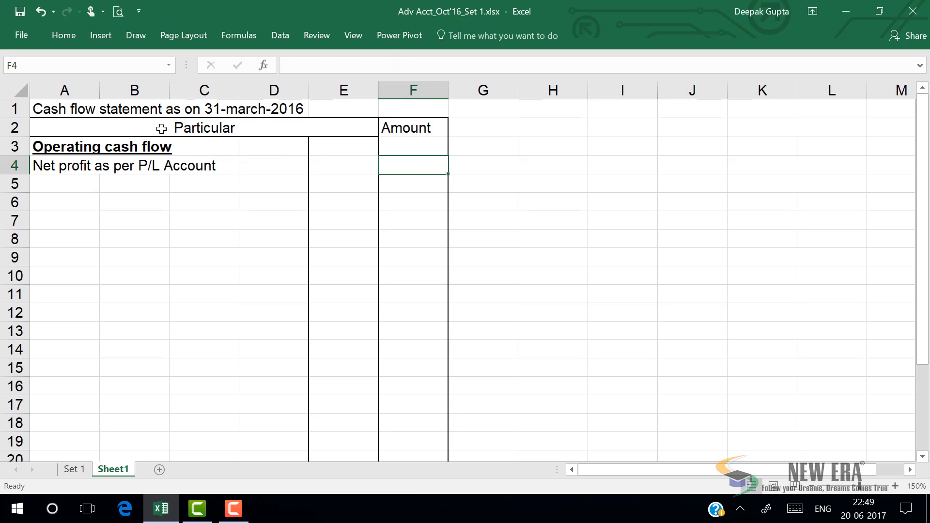
click(73, 469)
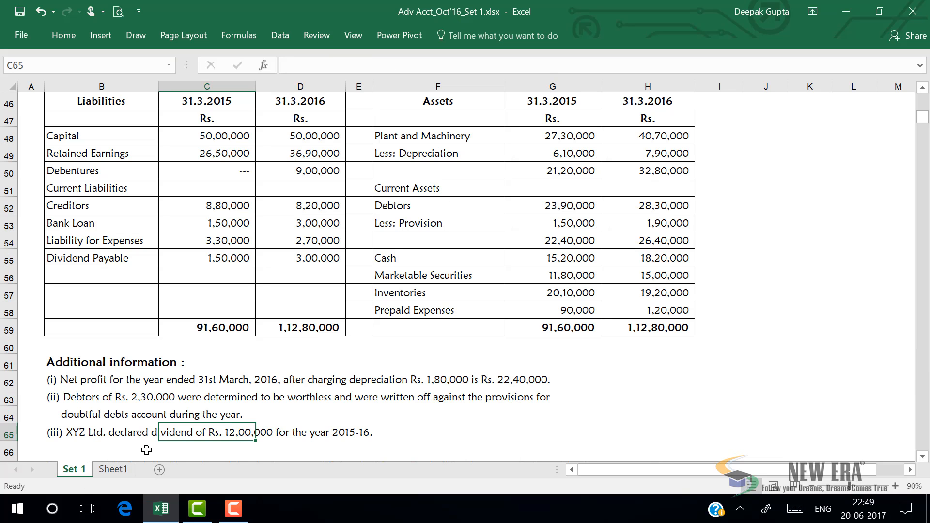
click(114, 469)
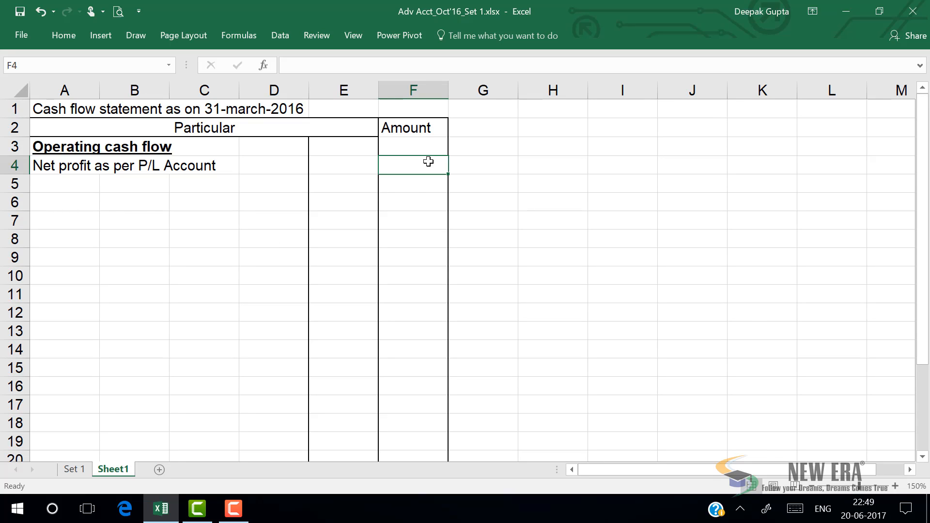
click(417, 129)
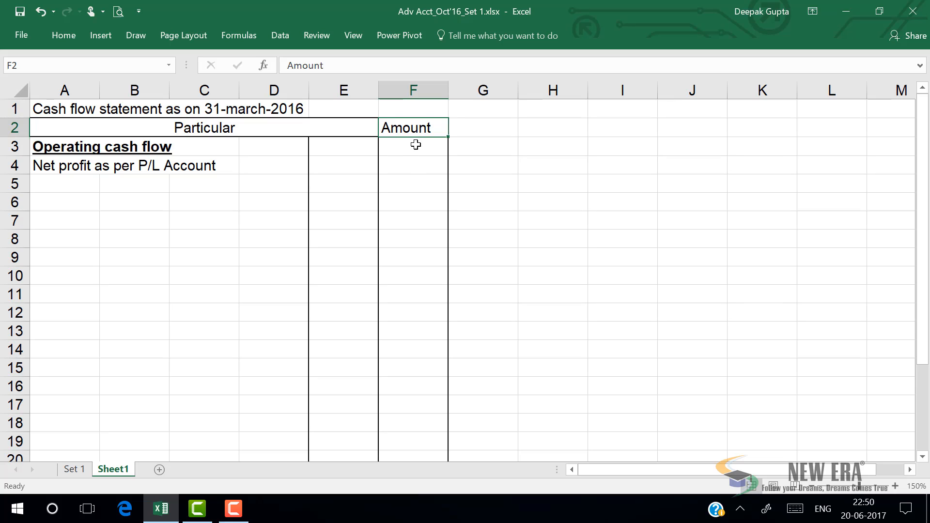
click(409, 171)
text(2)
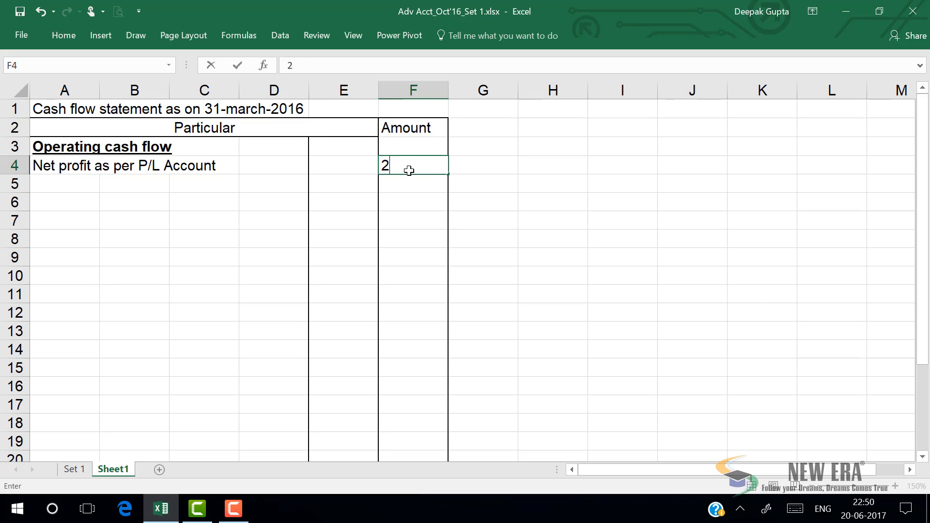
text(240000)
key(Return)
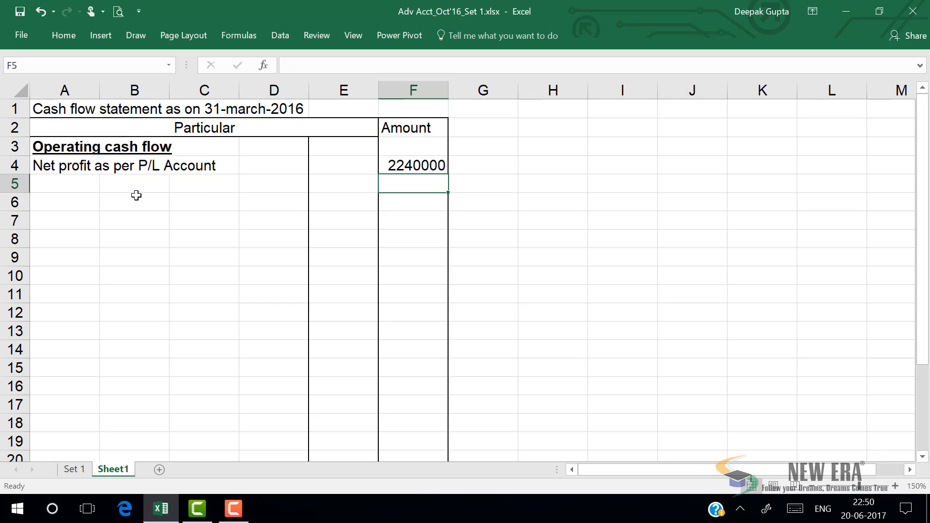
Enter the labels "Add:" in cell A5 and "Dep." in cell A6.
click(73, 182)
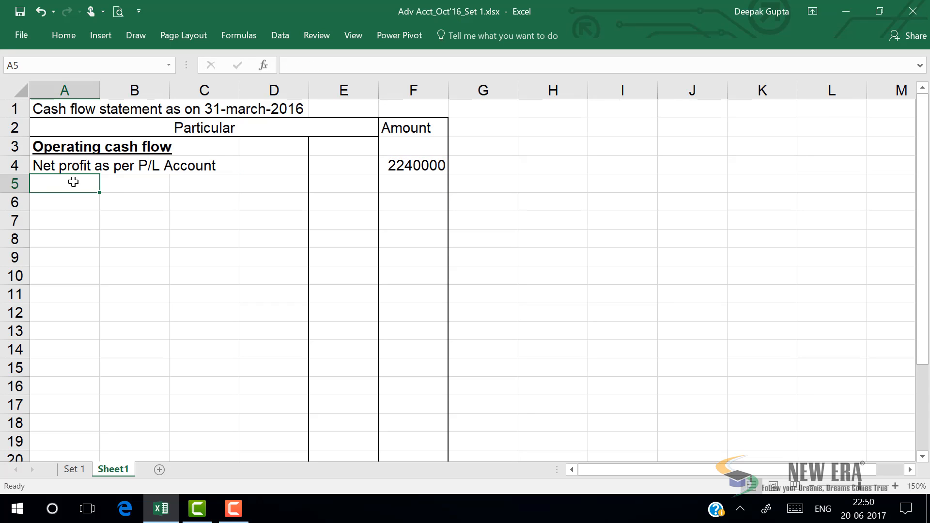
text(Add:)
key(Return)
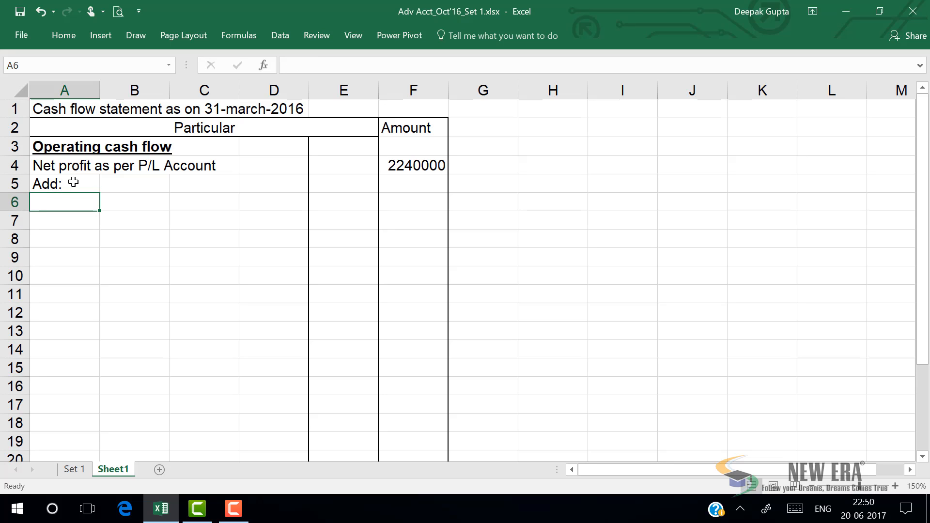
text(Dep.)
key(Return)
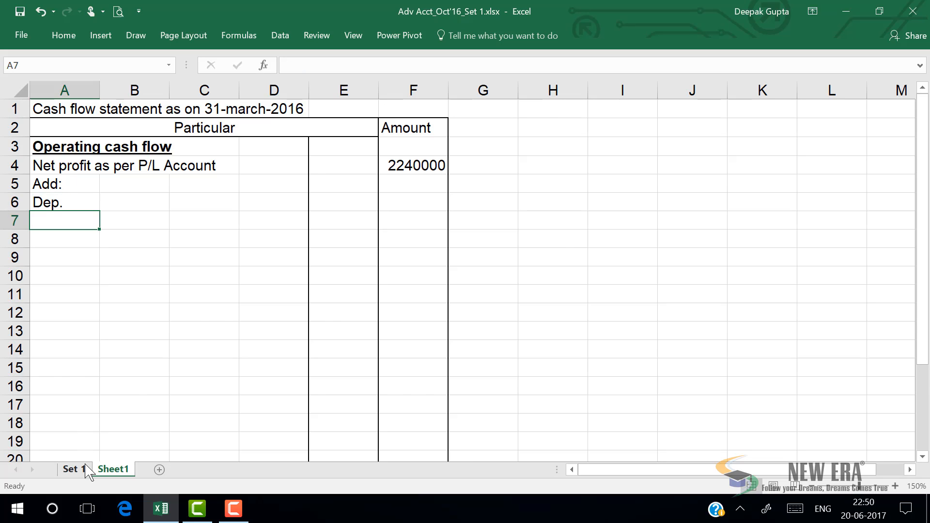
On sheet Set 1, calculate the year's depreciation in cell J49 with the formula =H49-G49.
click(73, 469)
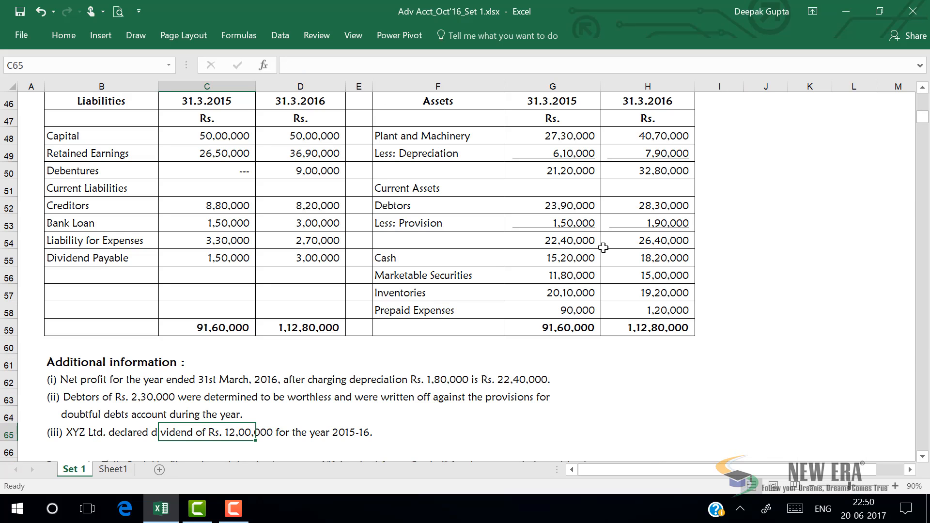
click(744, 158)
text(=)
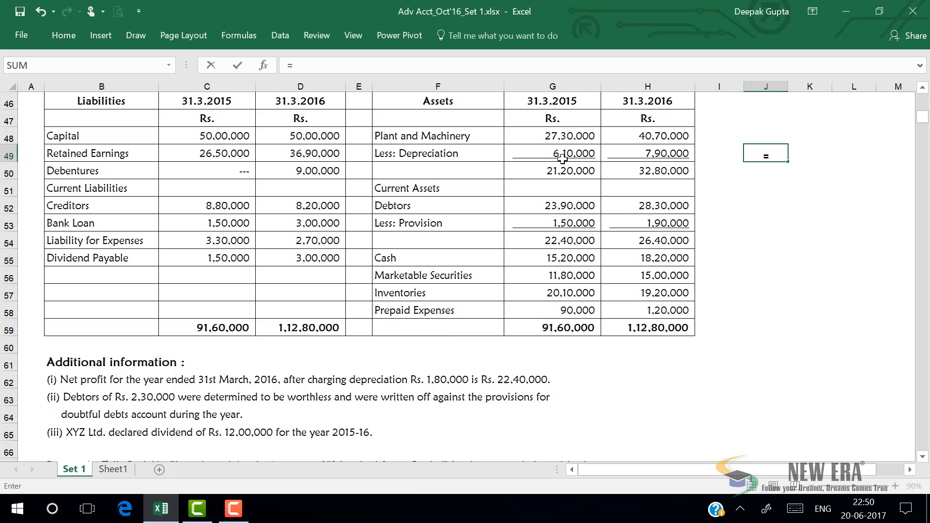
click(666, 156)
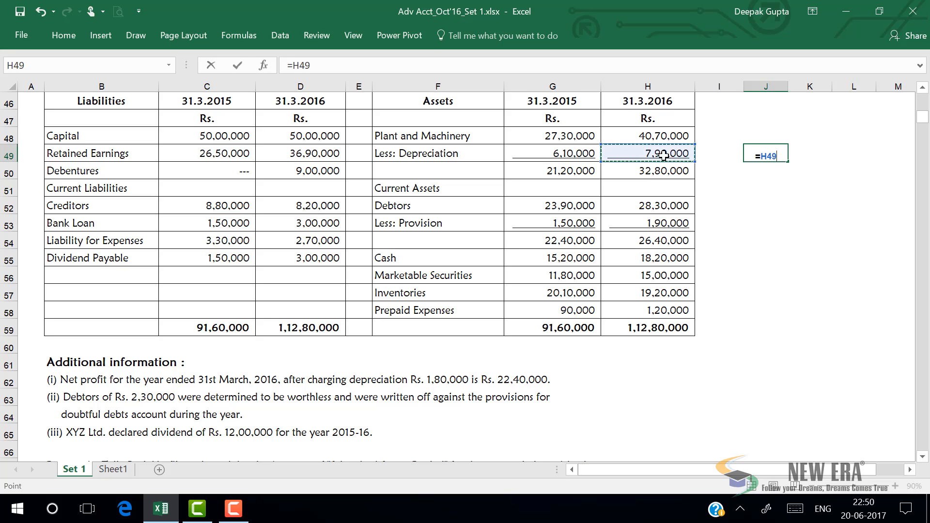
text(-)
click(552, 153)
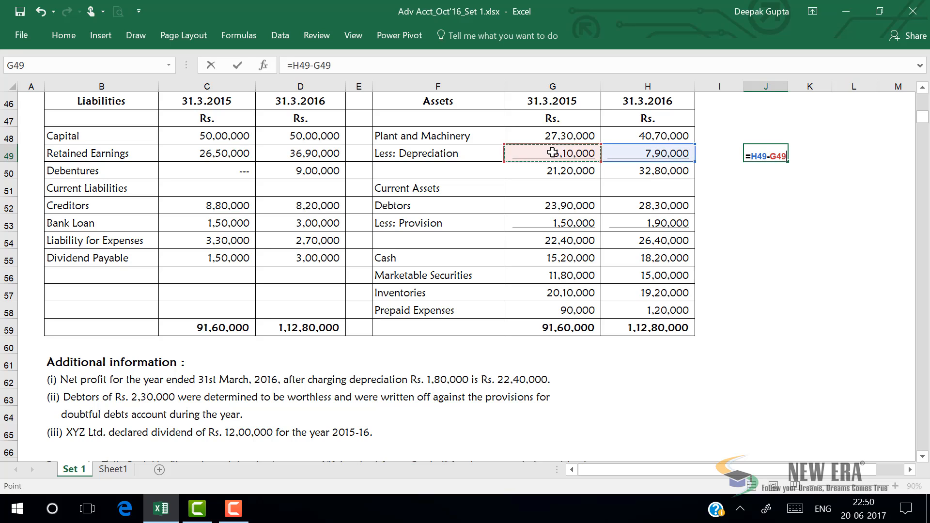
key(Return)
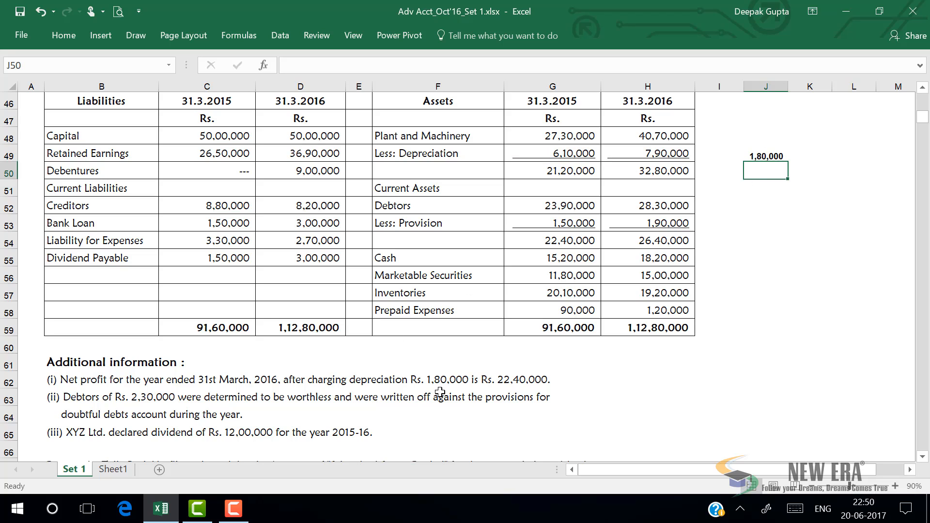
On Sheet1, move the net profit of 2240000 from cell F4 to cell E4.
click(113, 469)
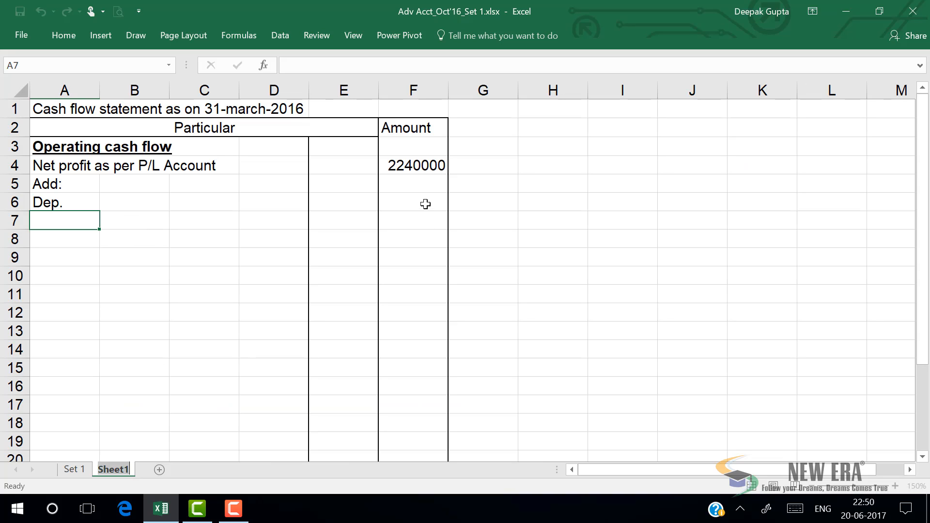
click(399, 204)
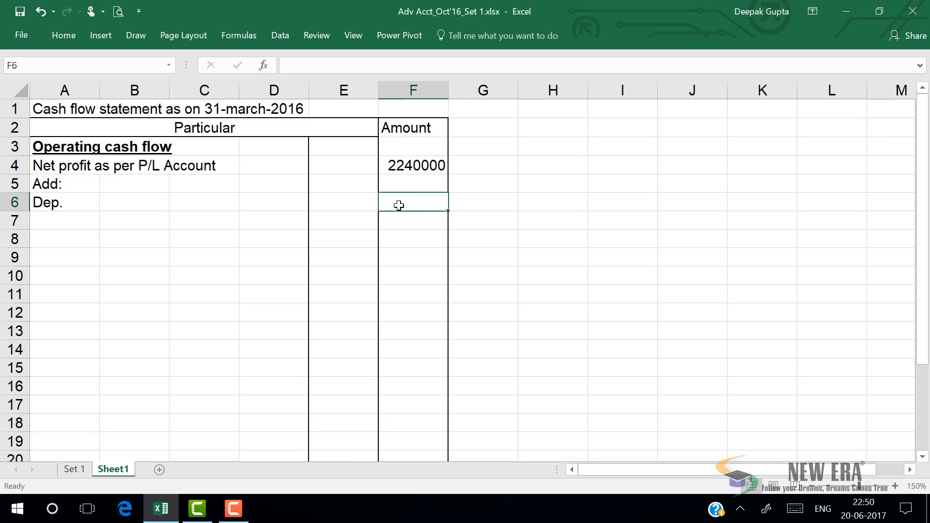
click(434, 165)
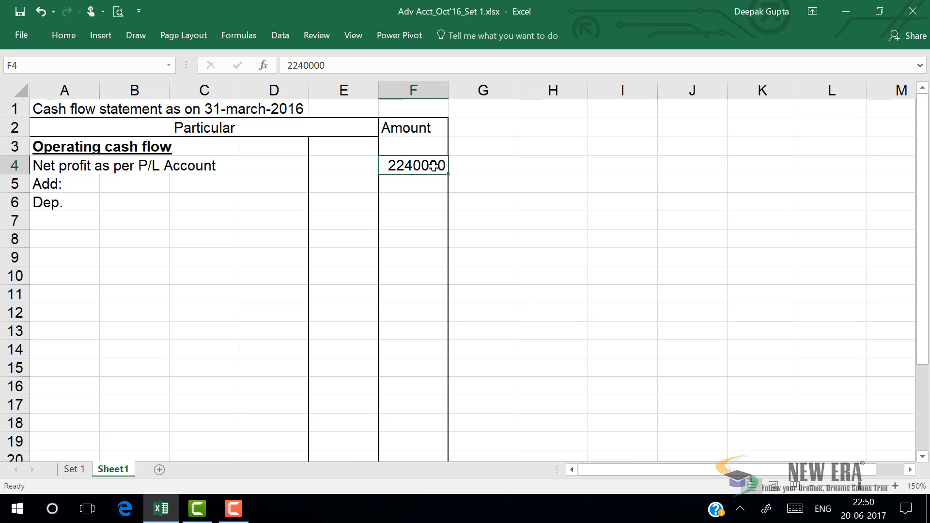
key(ctrl+c)
key(Left)
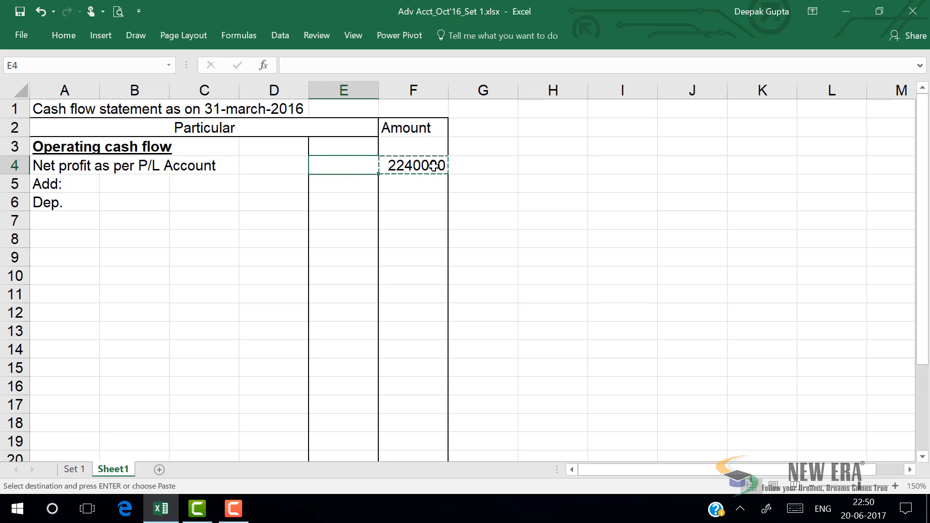
key(Return)
click(433, 165)
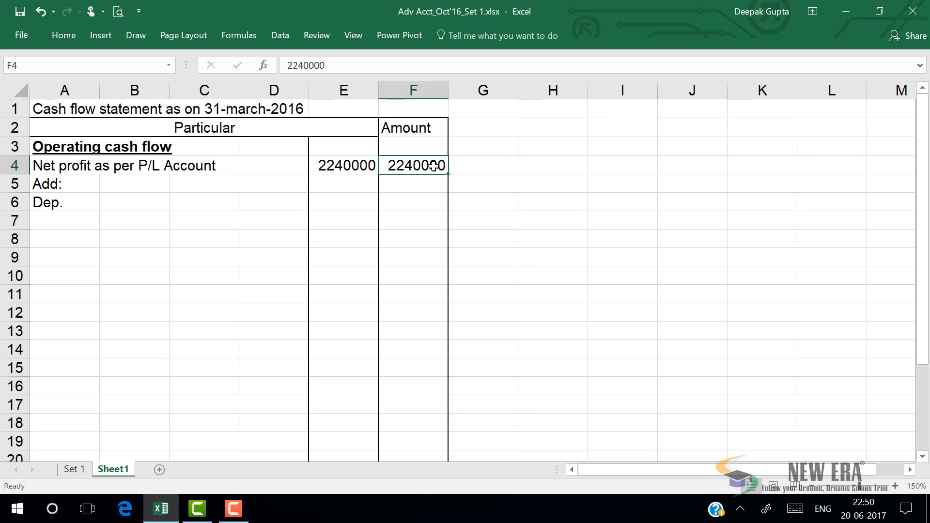
key(Delete)
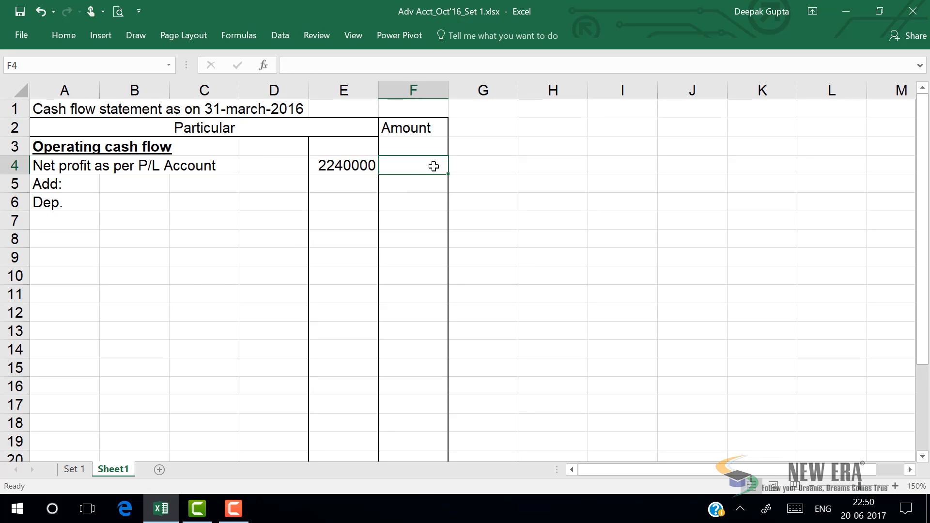
Enter the depreciation amount 180000 in cell E6, on the "Dep." row.
click(329, 207)
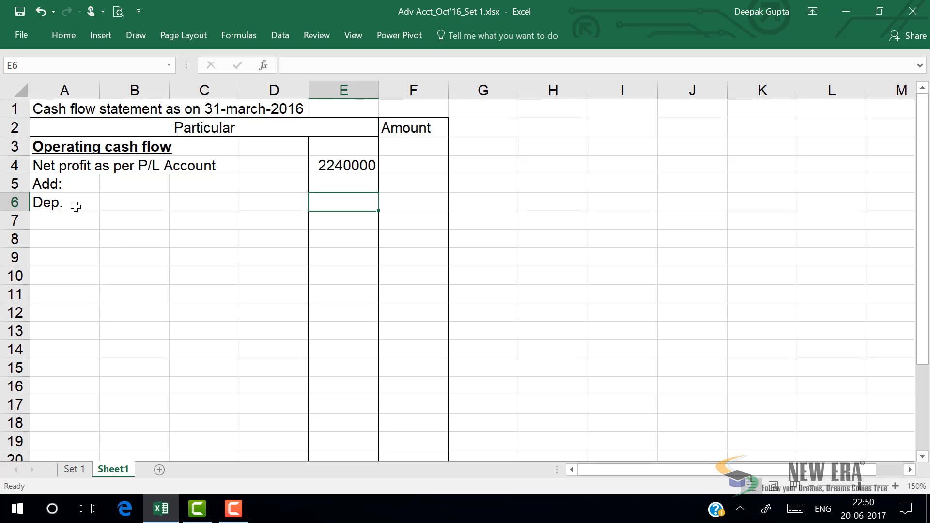
text(180000)
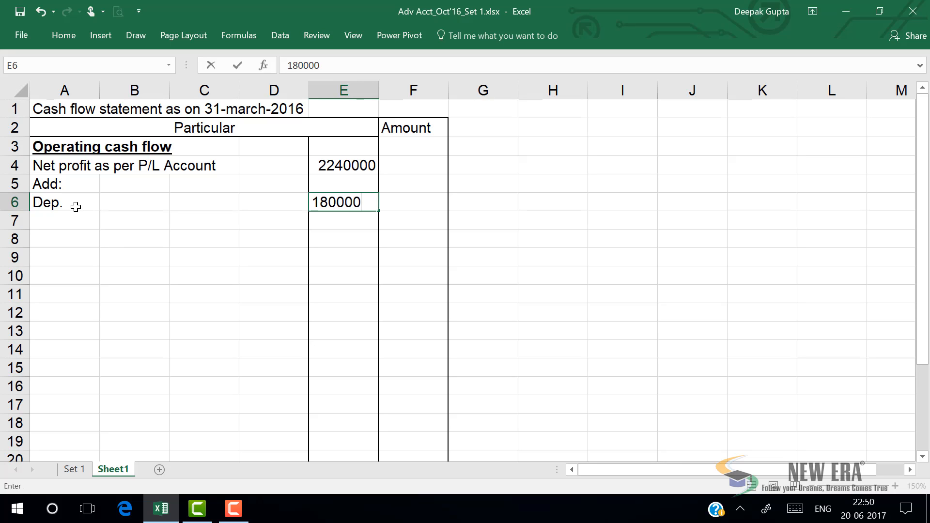
key(Return)
key(Left)
key(Left)
key(Left)
key(Left)
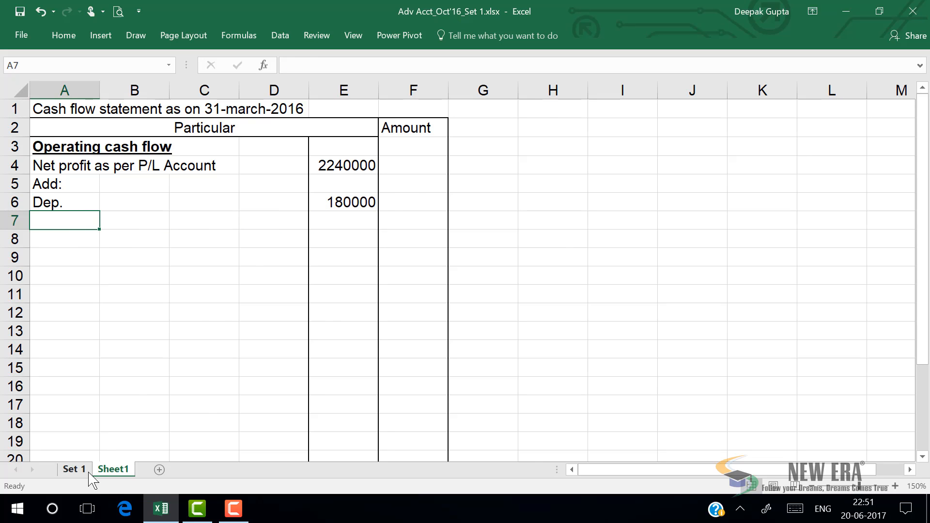
Review the balance sheet on sheet Set 1, and add net profit and depreciation in cell E7 of Sheet1 with the formula =E4+E6.
click(75, 468)
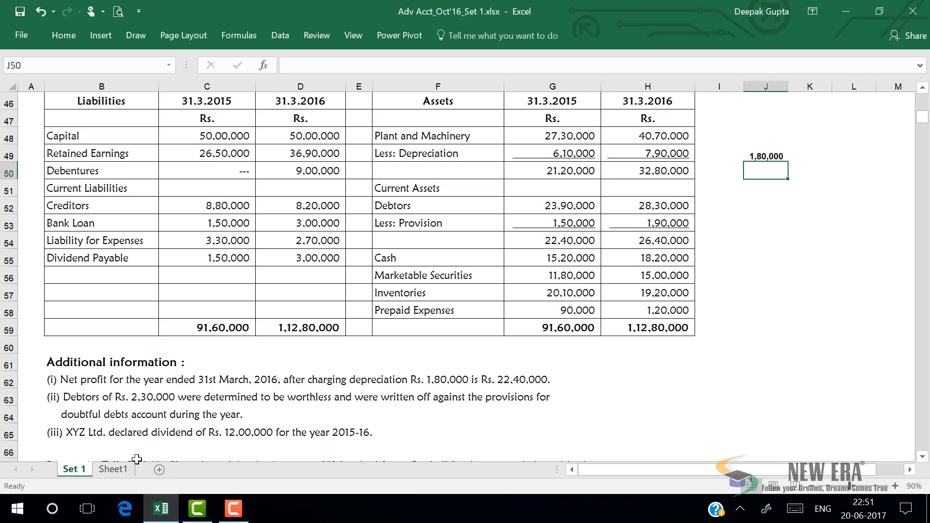
click(121, 469)
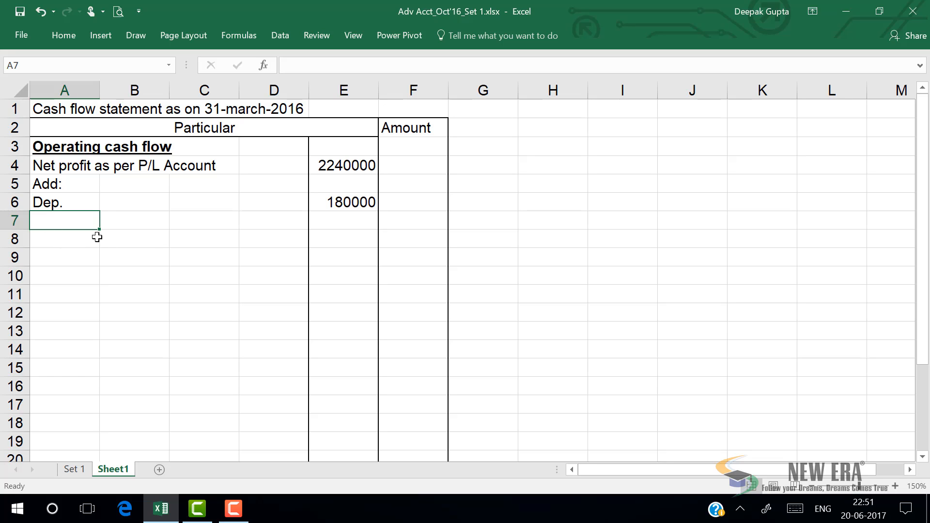
click(346, 220)
text(=)
key(Up)
key(Up)
key(Up)
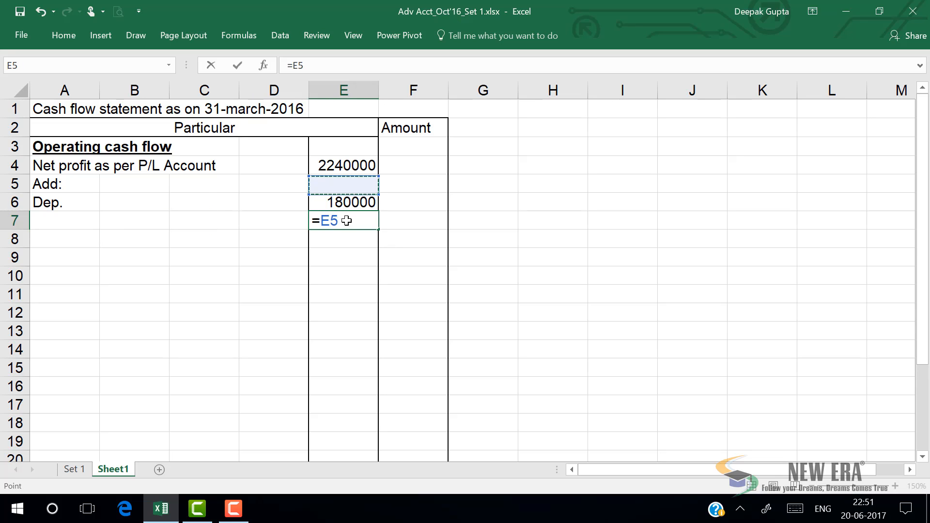
text(+)
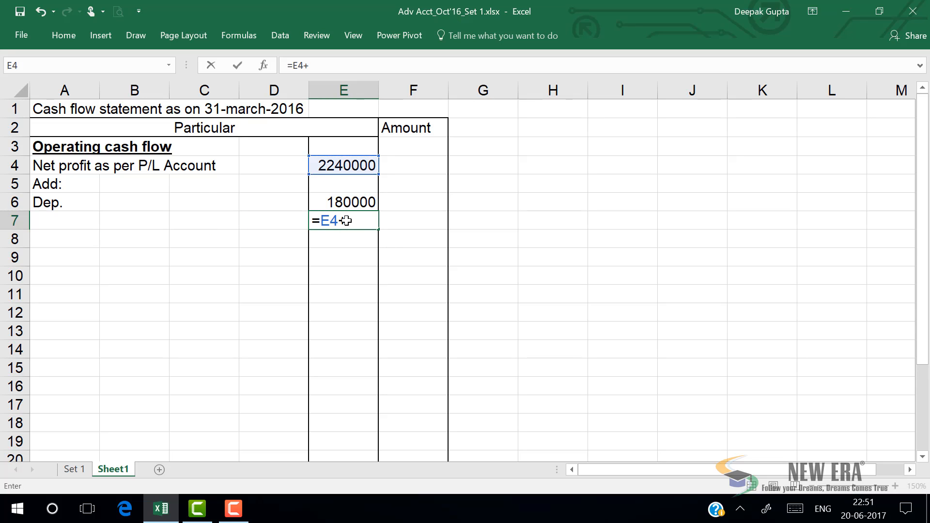
key(Up)
key(Up)
key(Down)
key(Return)
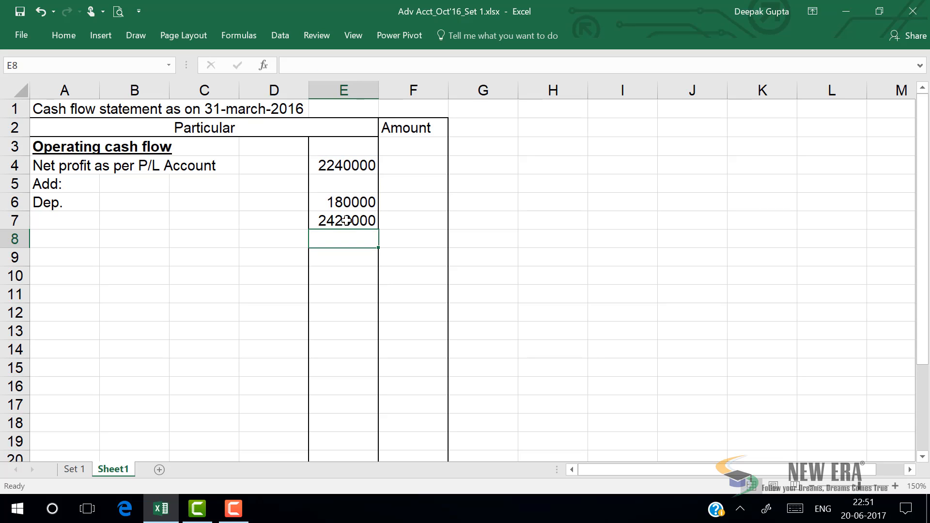
Enter the label "Cash flow before working capital changes" in cell A7.
click(75, 218)
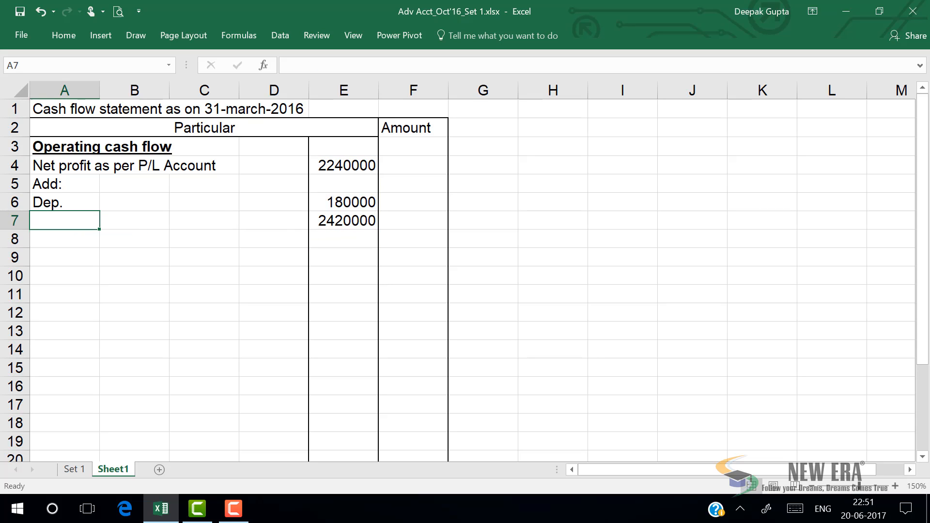
text(Cash flo)
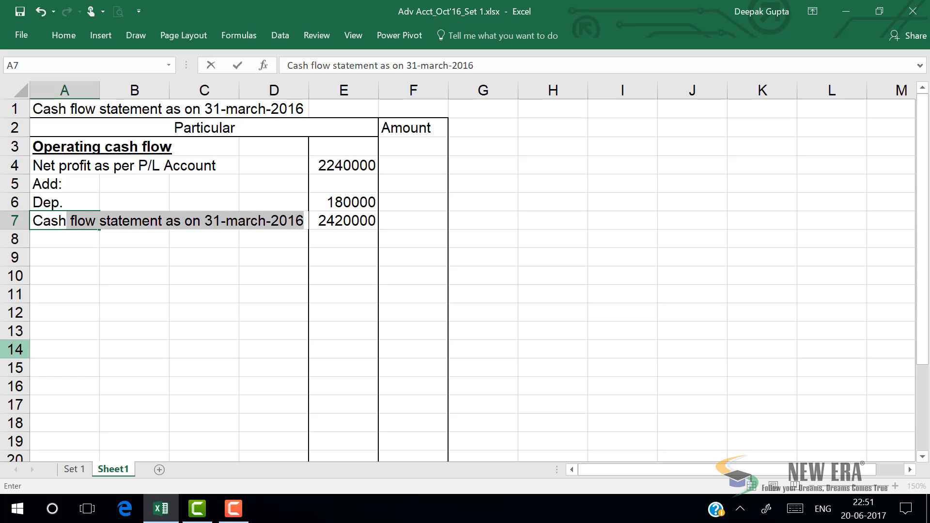
text(w )
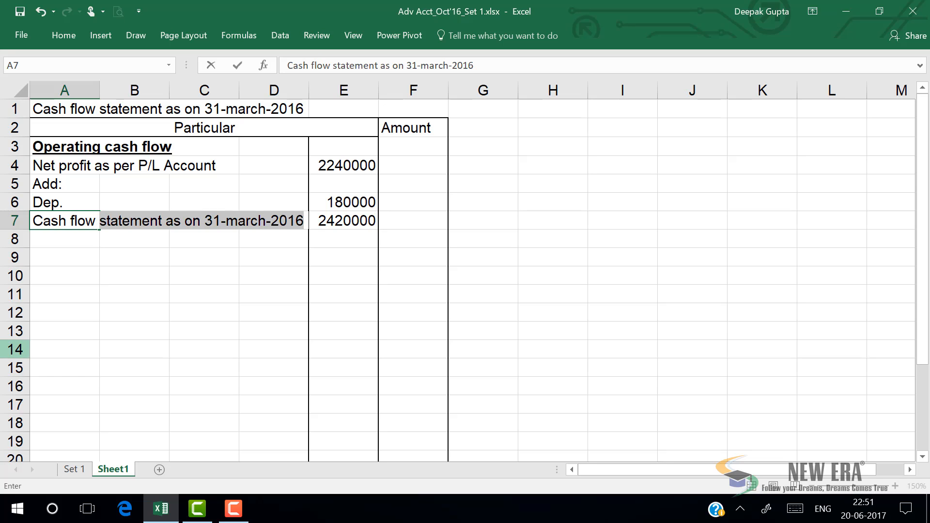
text(berfor)
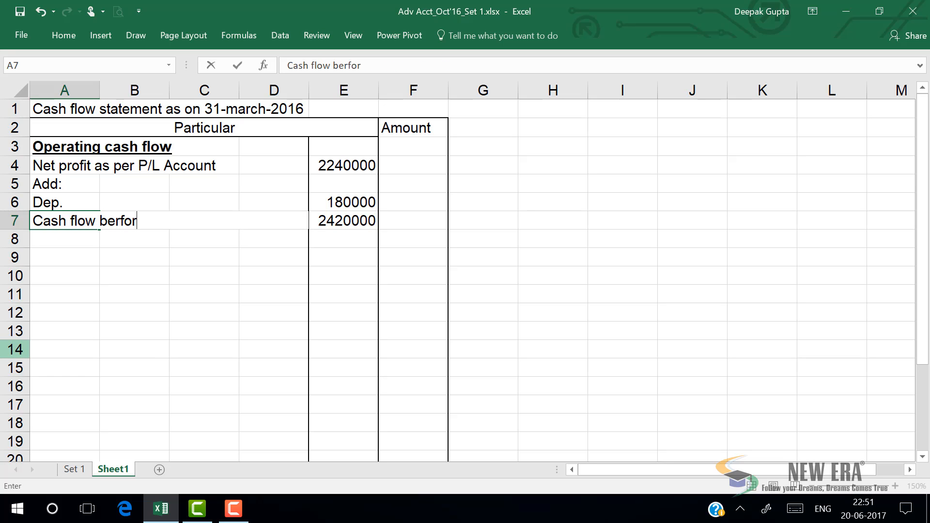
key(BackSpace)
key(BackSpace)
key(BackSpace)
key(BackSpace)
text(ore)
key(BackSpace)
key(BackSpace)
key(BackSpace)
text(fore wor)
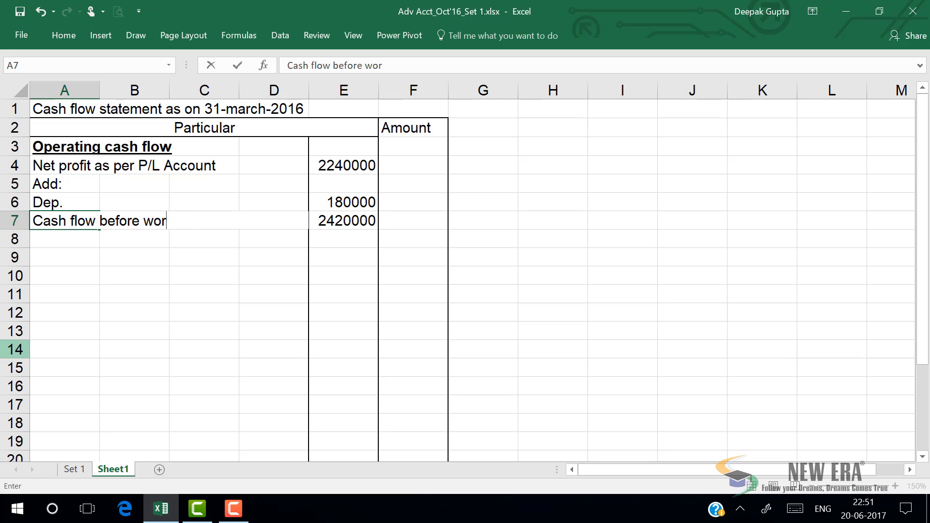
text(king cap)
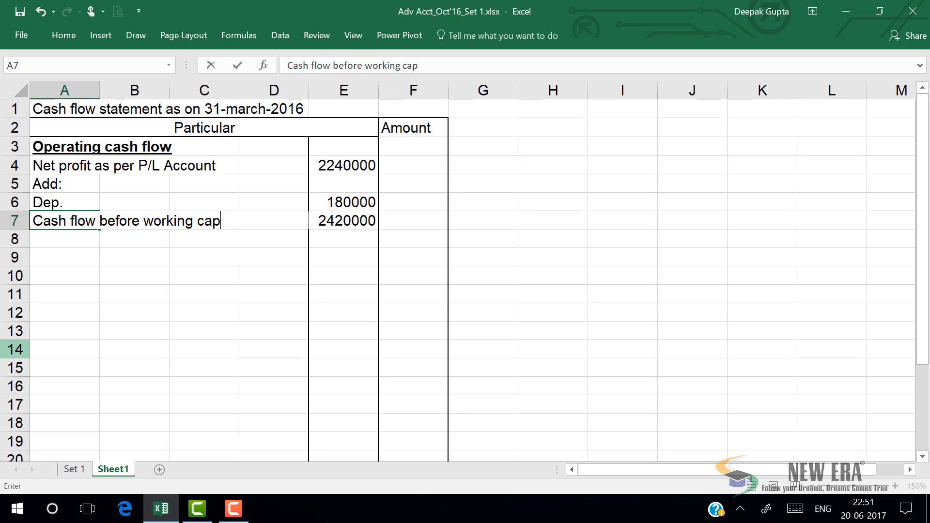
text(ital changes)
key(Return)
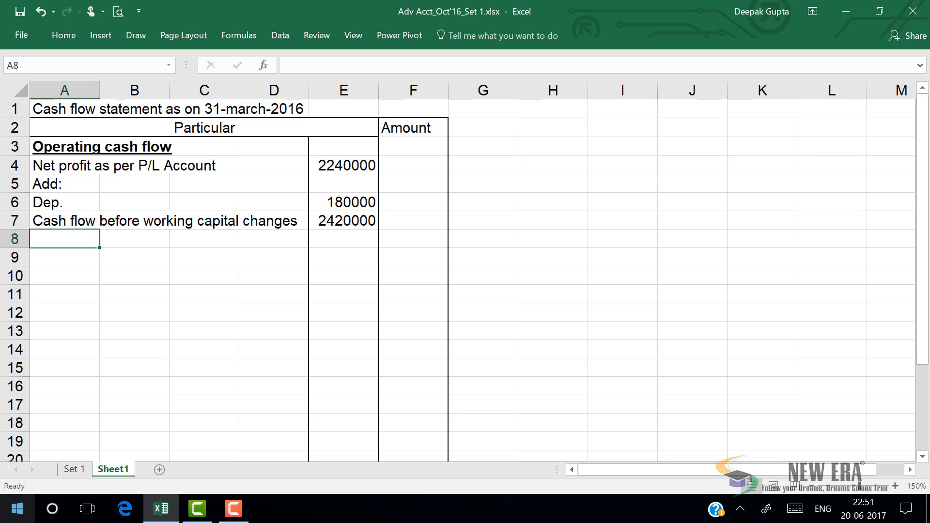
Compare the creditors balances for 31.3.2015 and 31.3.2016 on sheet Set 1 and return to Sheet1.
click(82, 469)
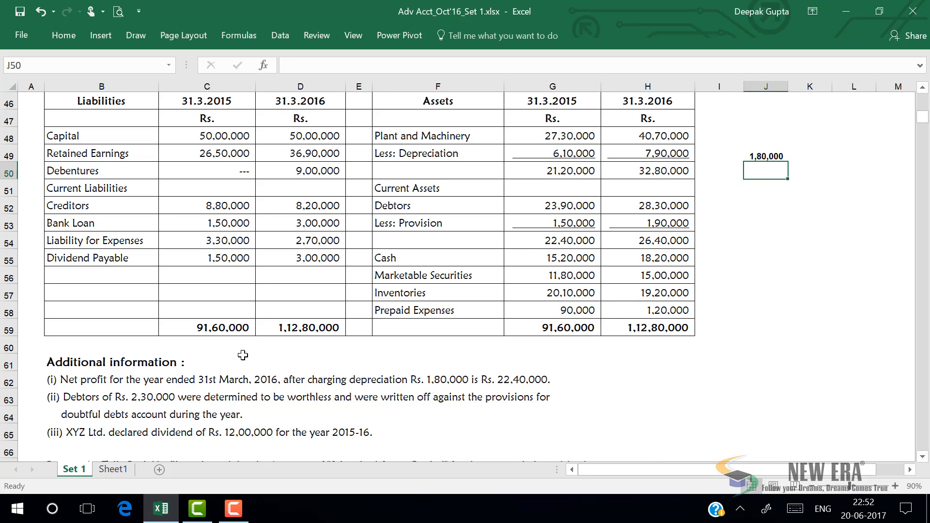
click(198, 222)
click(206, 206)
click(295, 206)
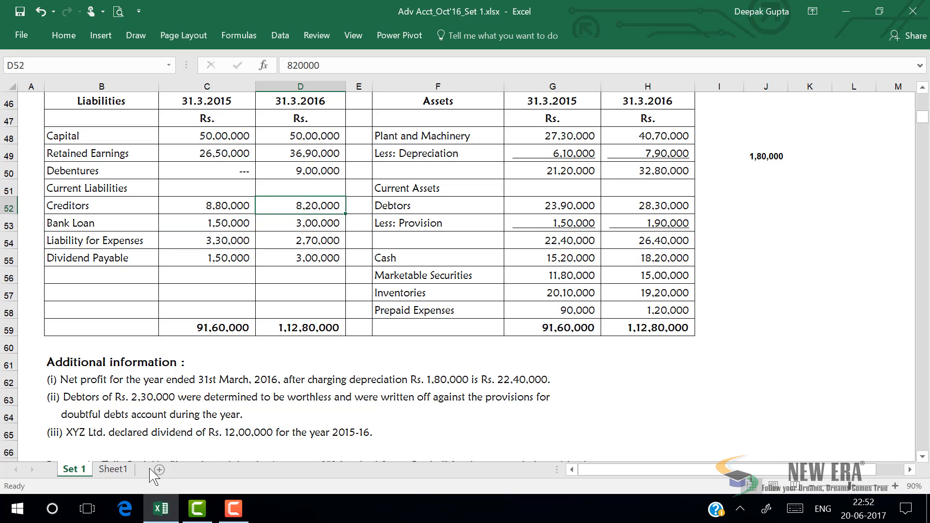
click(112, 468)
click(120, 322)
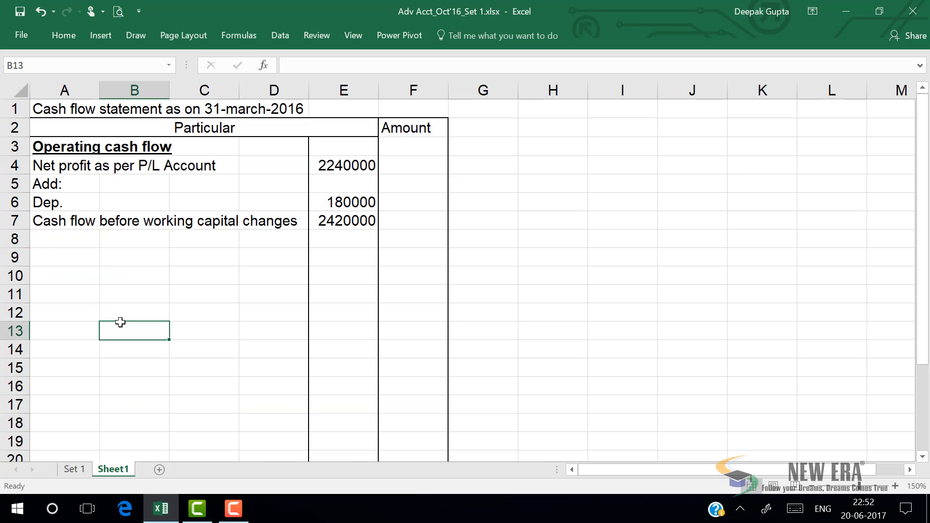
text(Cre)
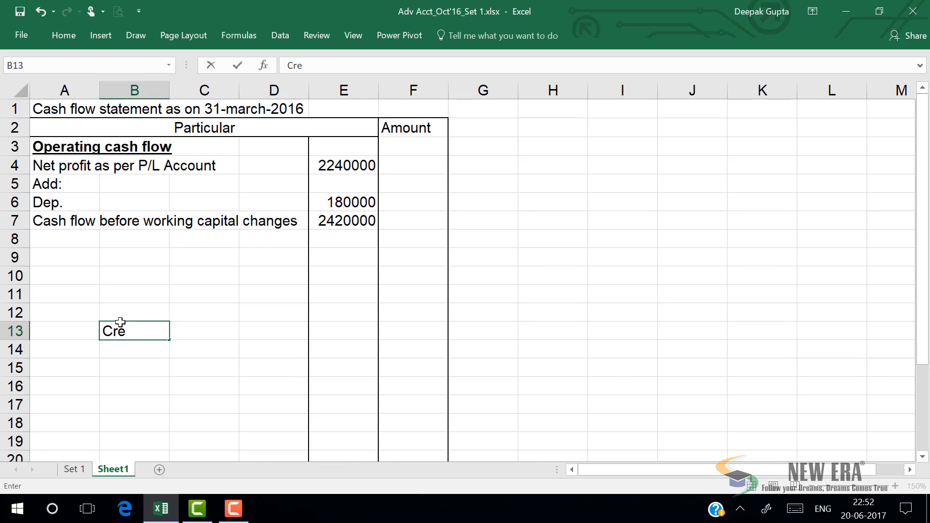
text(ditors)
key(Escape)
Enter the label "Creditors decrease" in cell A8 of Sheet1.
click(65, 247)
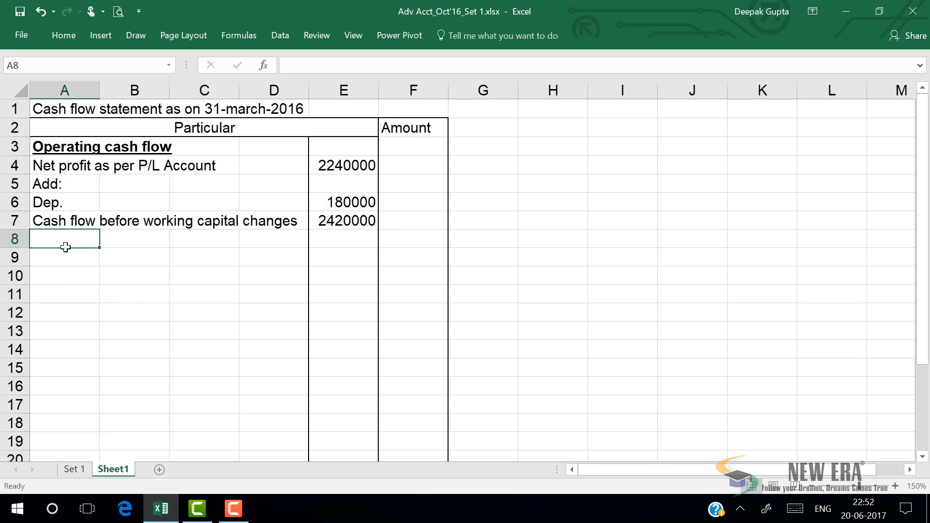
text(Credit)
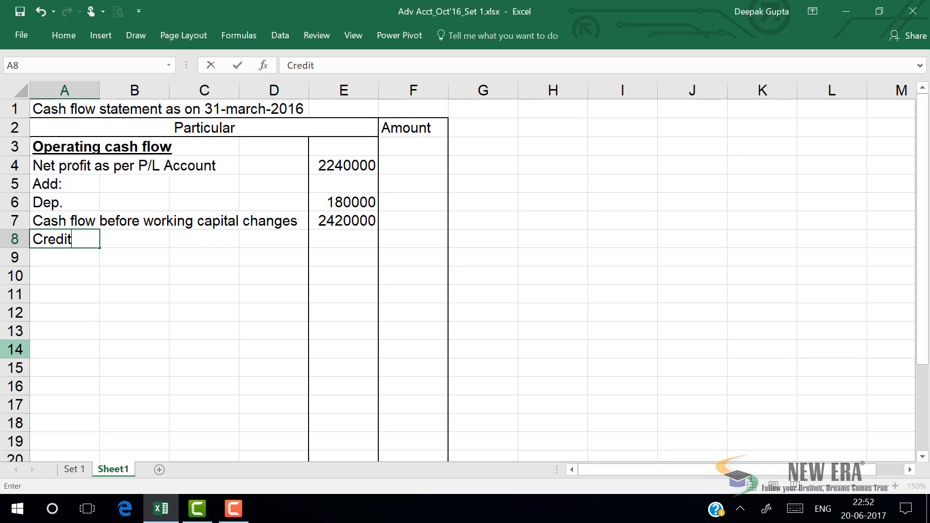
text(ors decres)
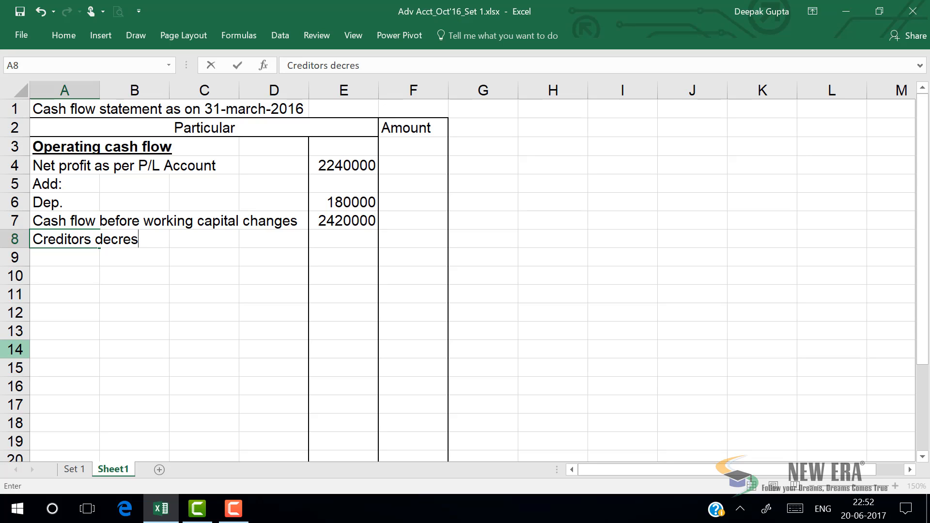
key(BackSpace)
text(ase)
key(Return)
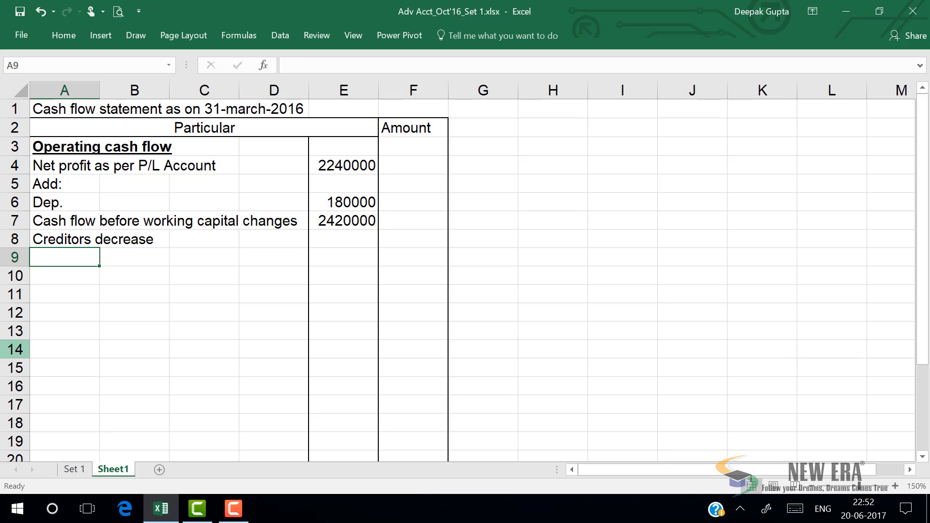
Enter -60000 in cell E8 as the amount for the creditors decrease.
key(Up)
key(Right)
key(Right)
key(Right)
key(Right)
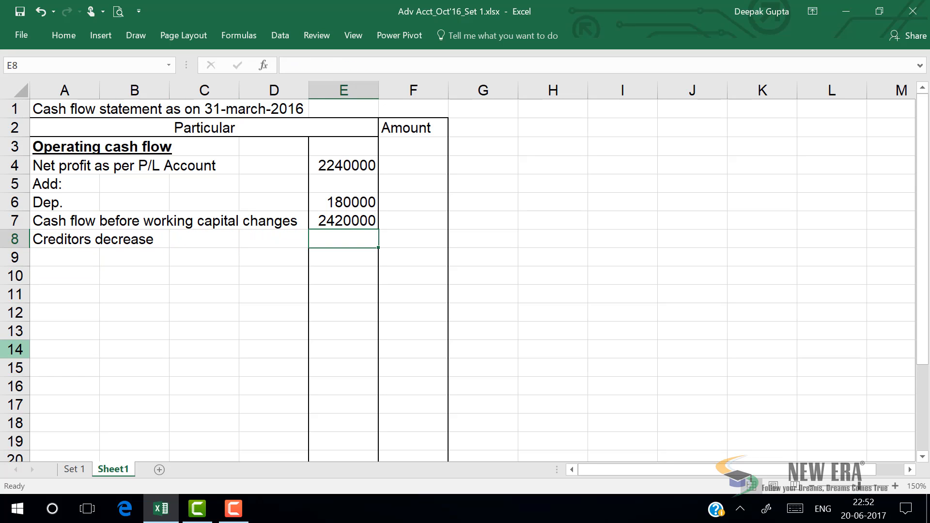
text(-)
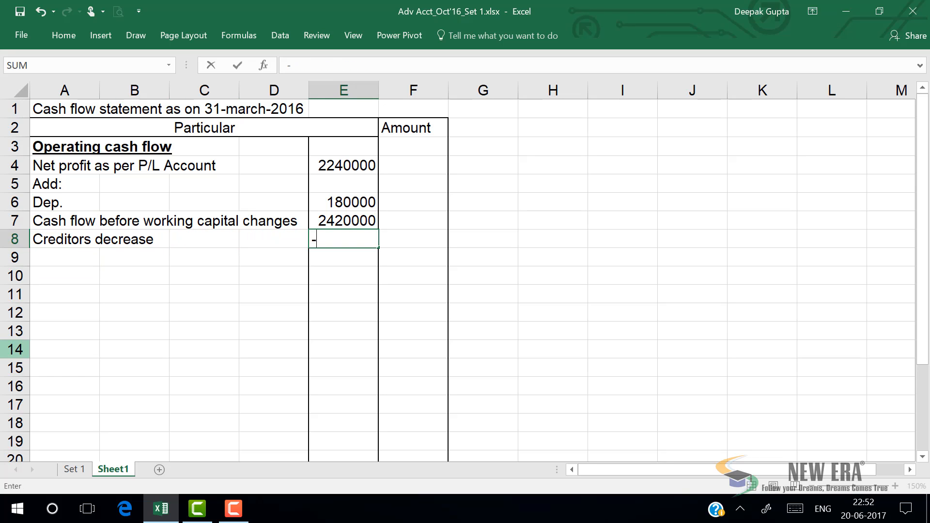
text(60000)
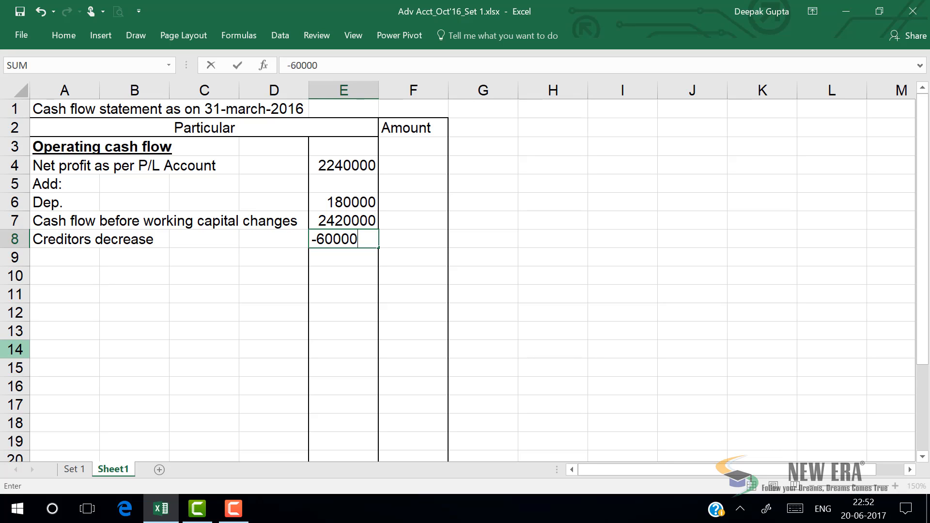
key(Return)
key(Left)
key(Left)
key(Left)
key(Left)
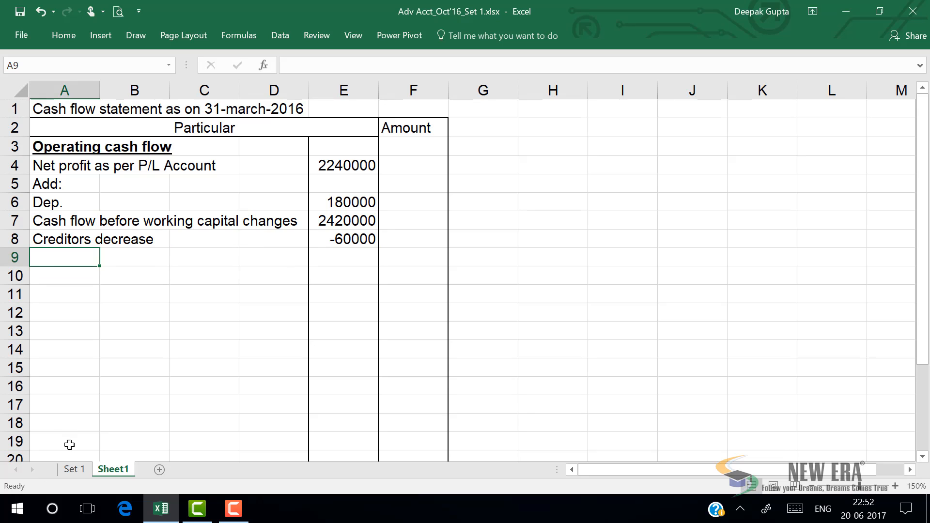
Check the Liability for Expenses balances on sheet Set 1, and label cell A9 of Sheet1 "Liability for exp. Decrease".
click(74, 469)
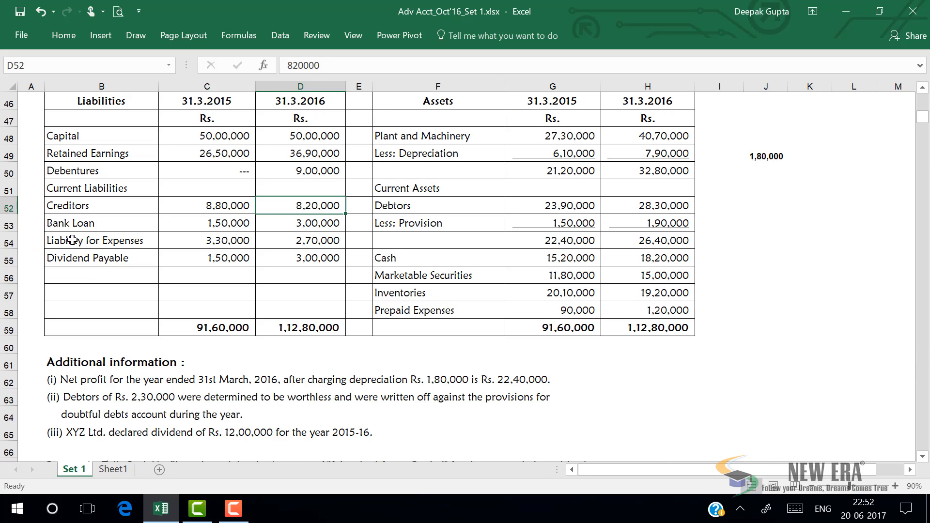
click(85, 240)
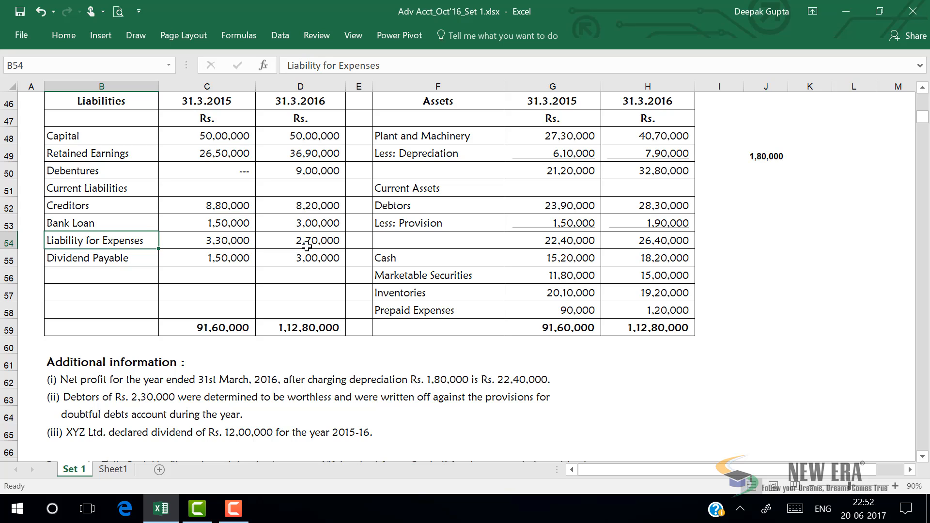
click(125, 468)
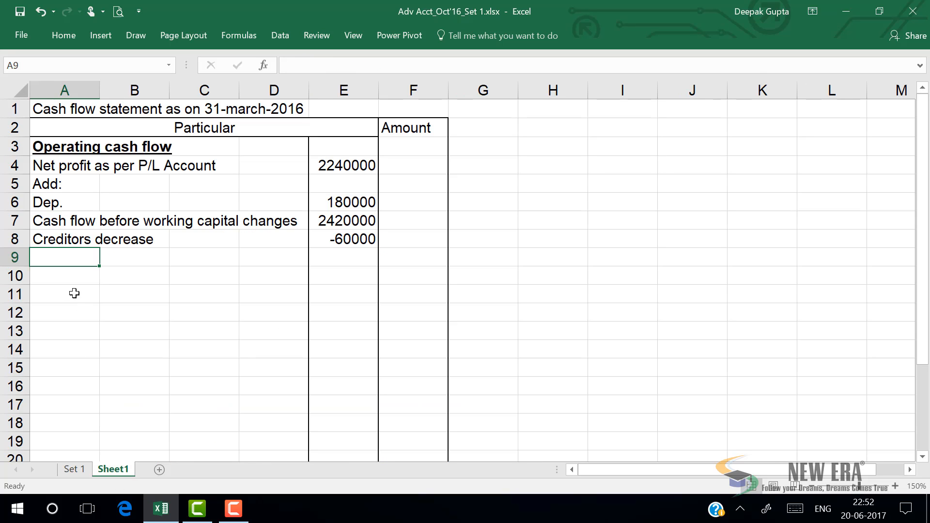
text(Liability)
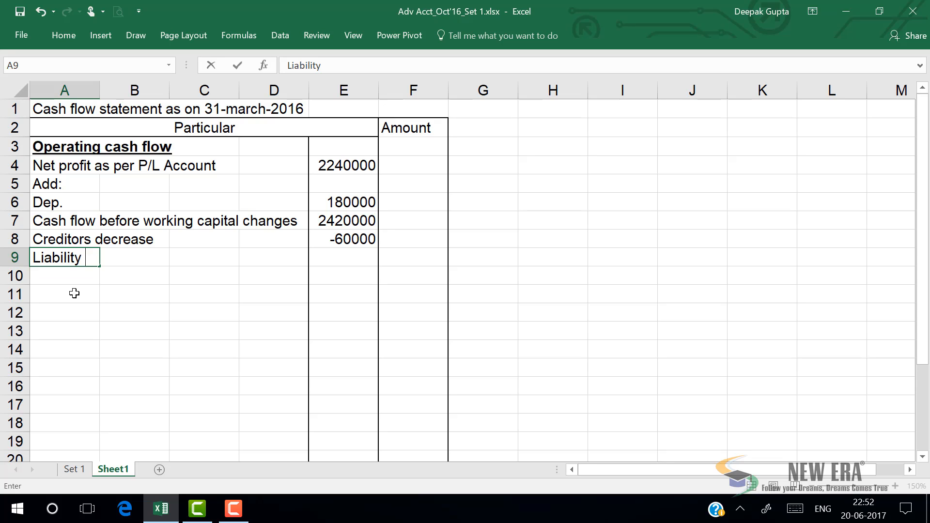
text( for exp.)
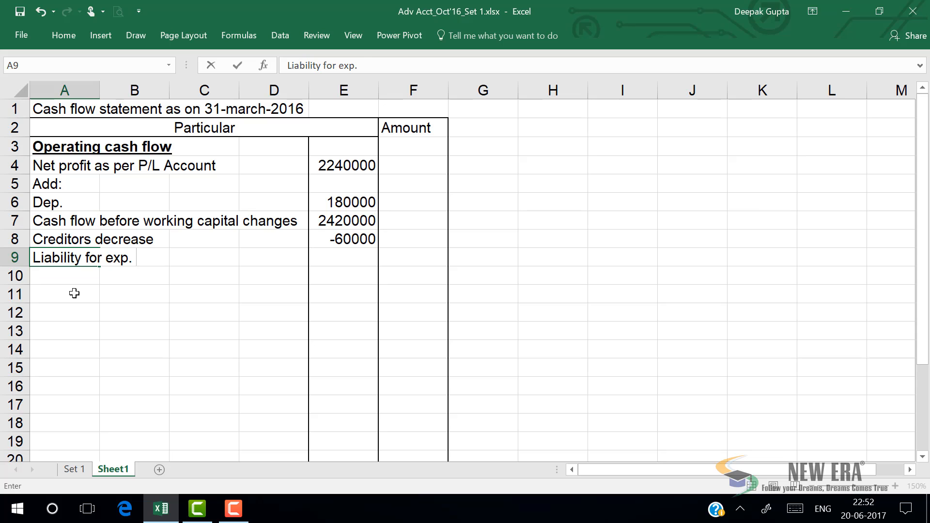
text(decrease)
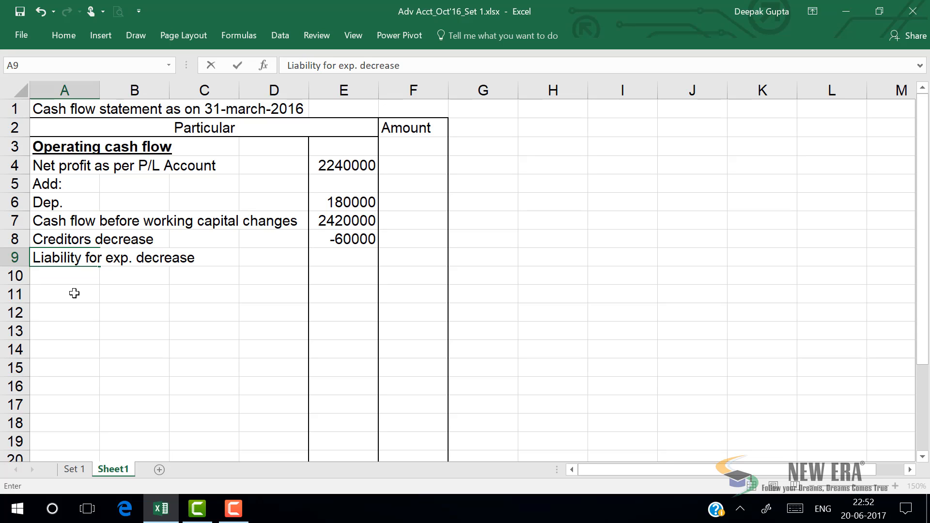
key(Return)
Enter -60000 in cell E9 as the amount for the decrease in liability for expenses.
key(Up)
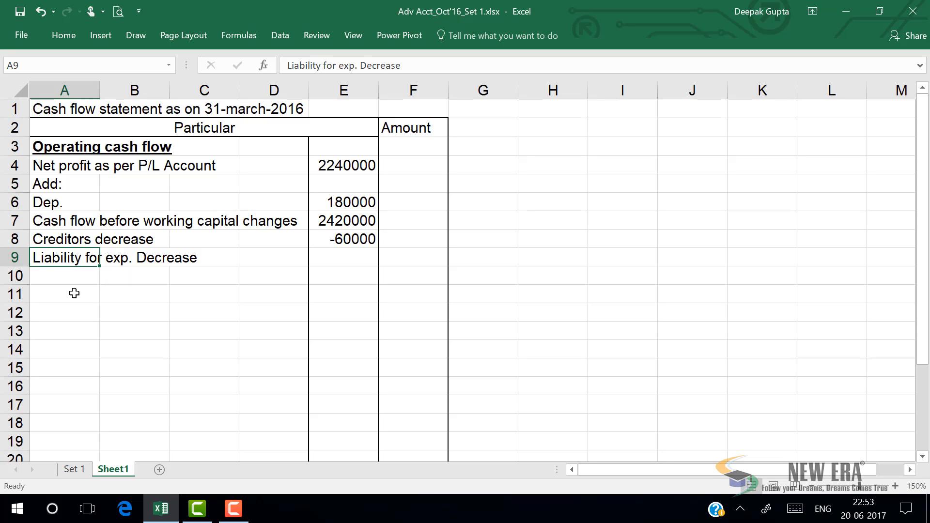
key(Right)
key(Right)
key(Right)
key(Right)
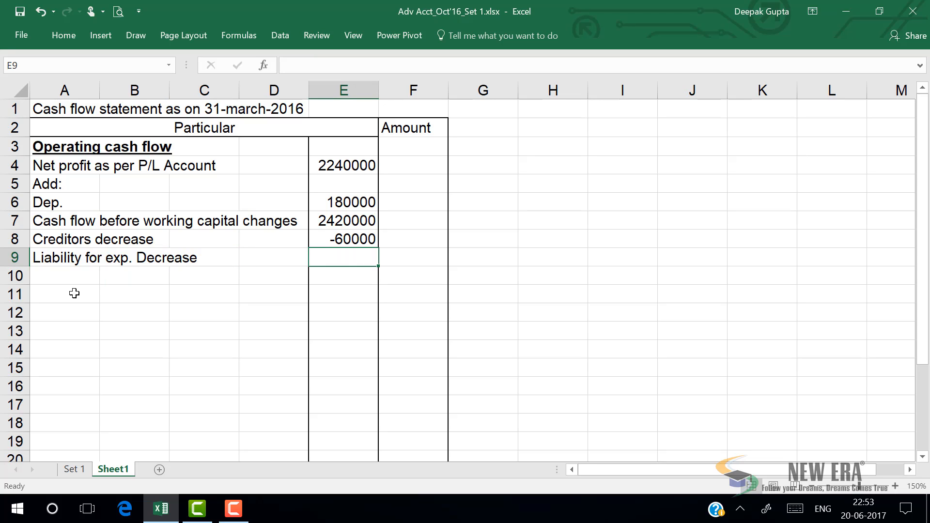
text(-)
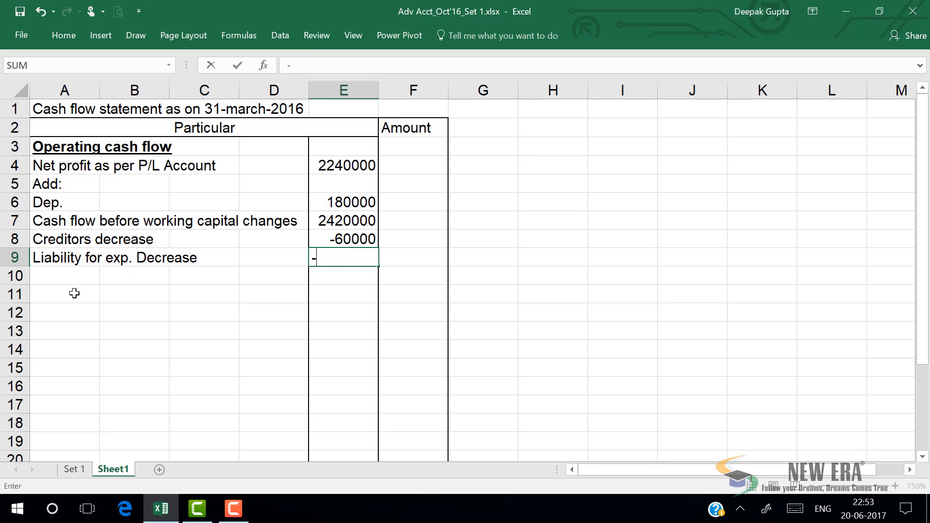
text(60000)
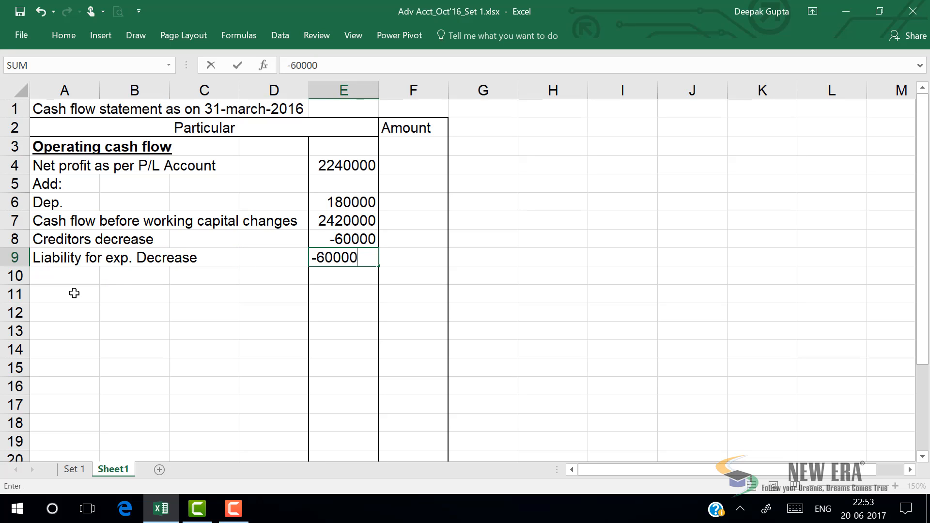
key(Return)
Check the Dividend Payable balances on sheet Set 1, and label cell A10 of Sheet1 "Dividend payable increase".
key(Left)
key(Left)
key(Left)
key(Left)
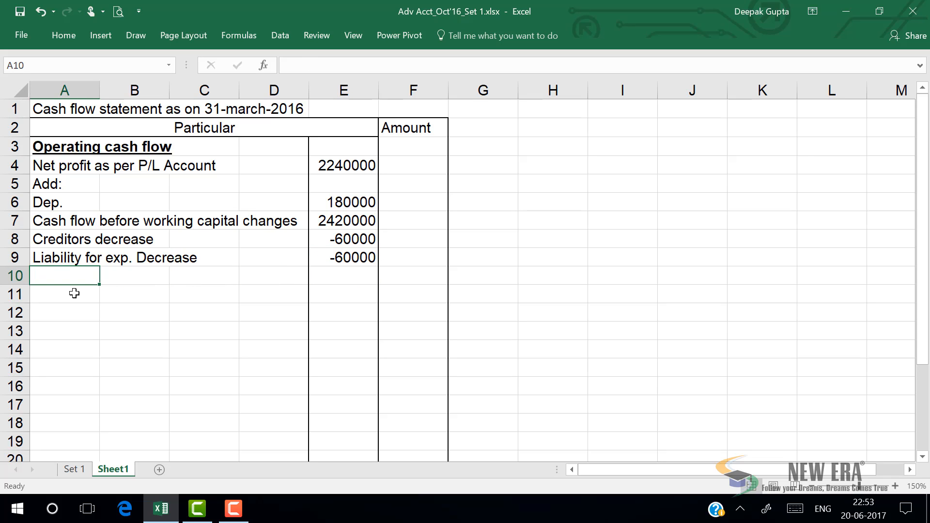
click(75, 469)
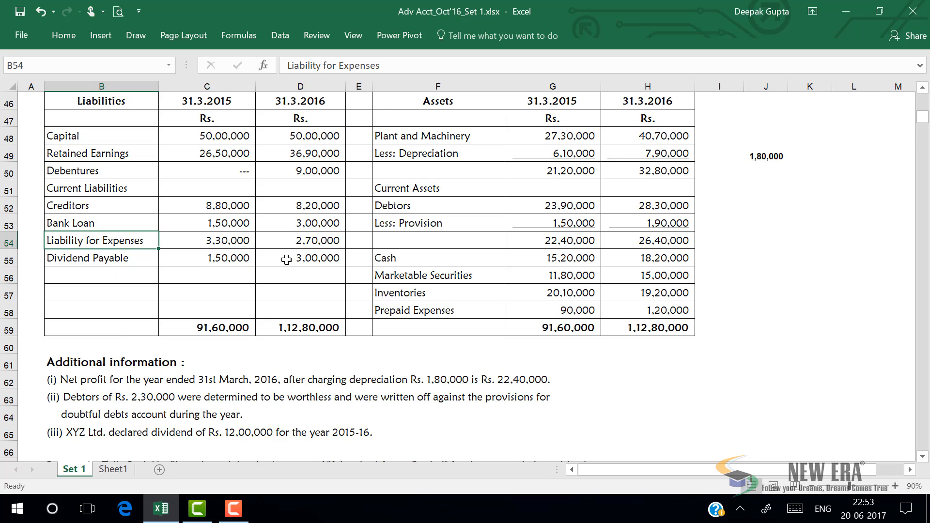
click(125, 469)
text(D)
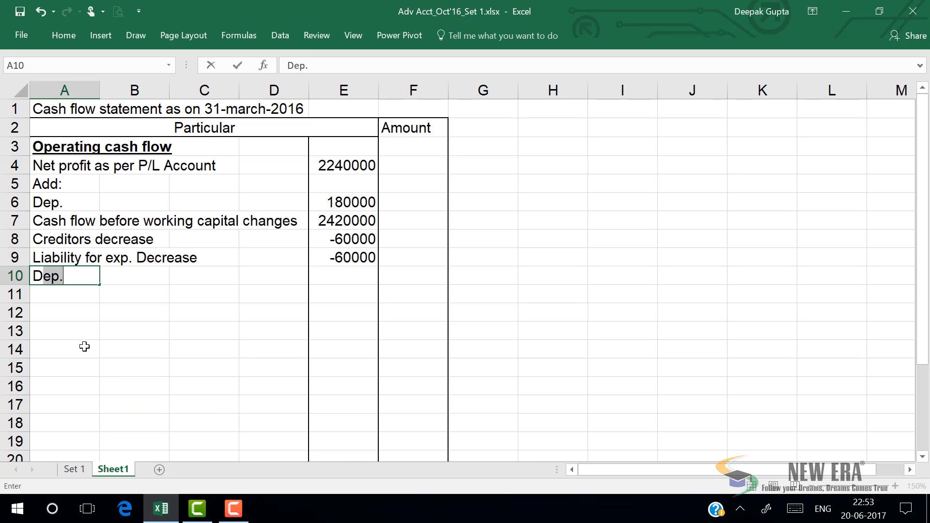
text(ividens)
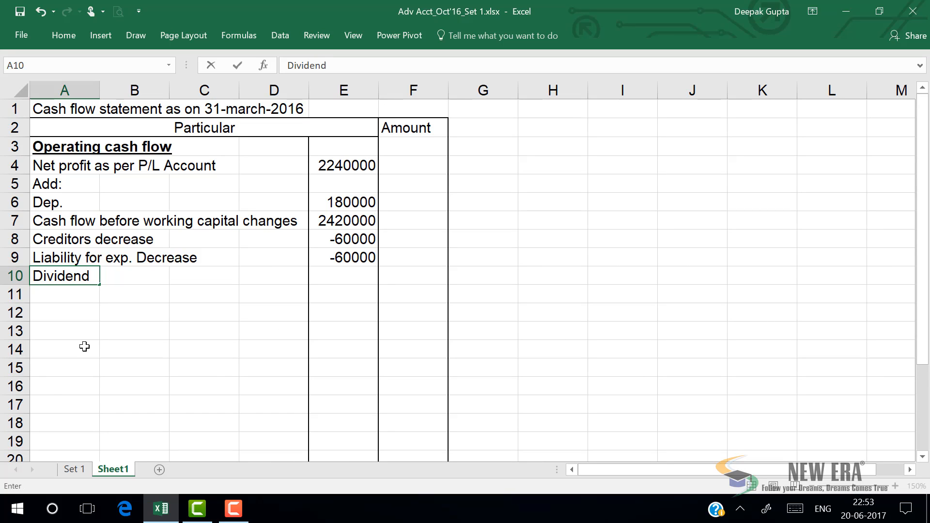
text( payable)
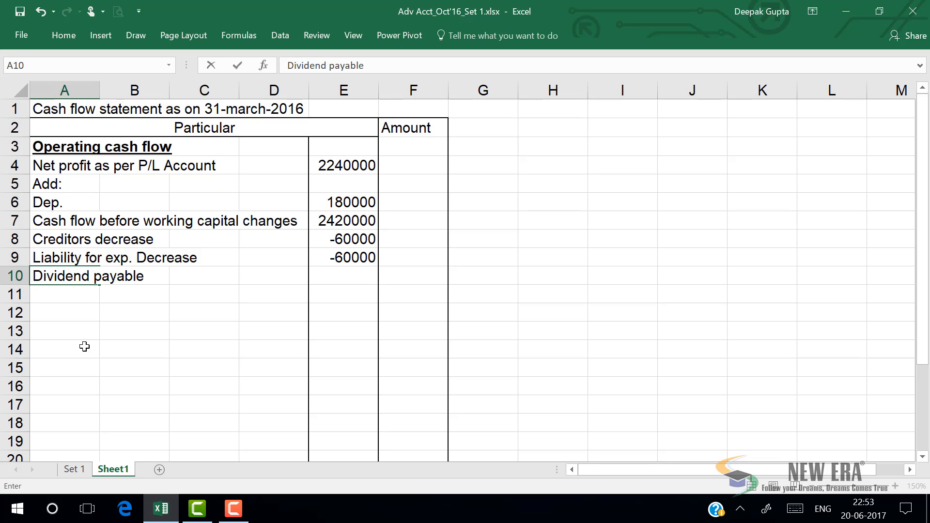
text( increase)
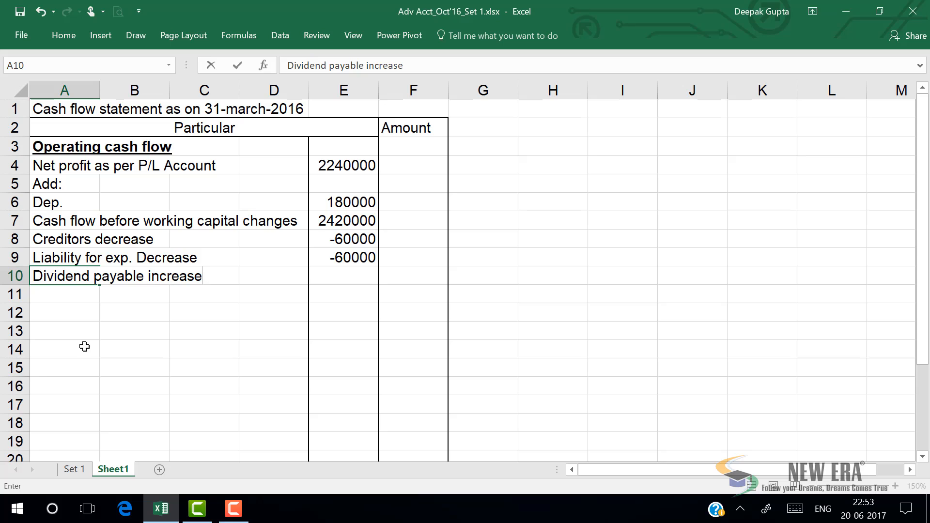
key(Return)
Enter 150000 in cell E10 as the amount for the dividend payable increase.
key(Up)
key(Right)
key(Right)
key(Right)
key(Right)
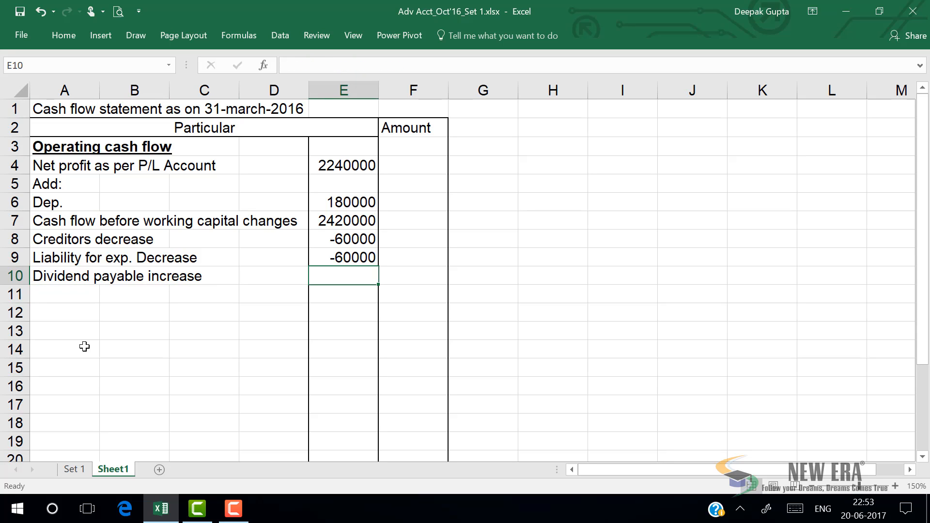
text(150000)
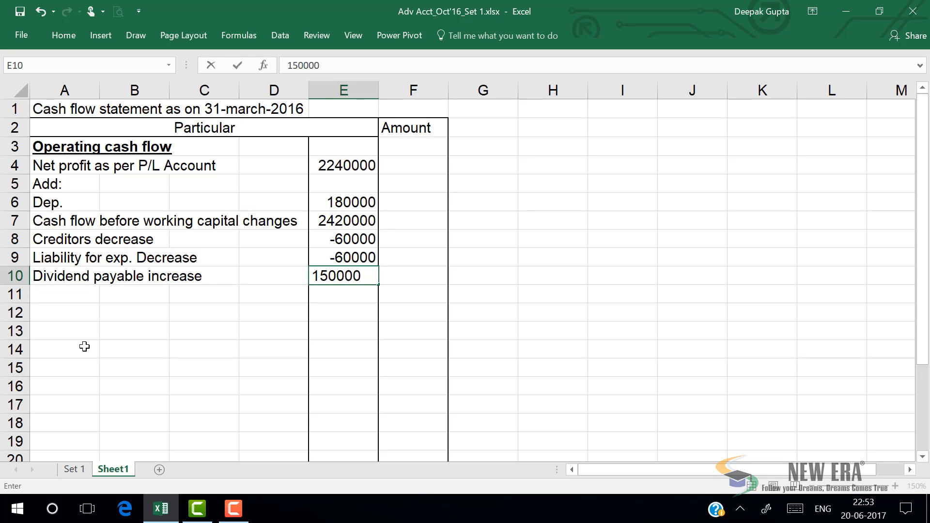
key(Return)
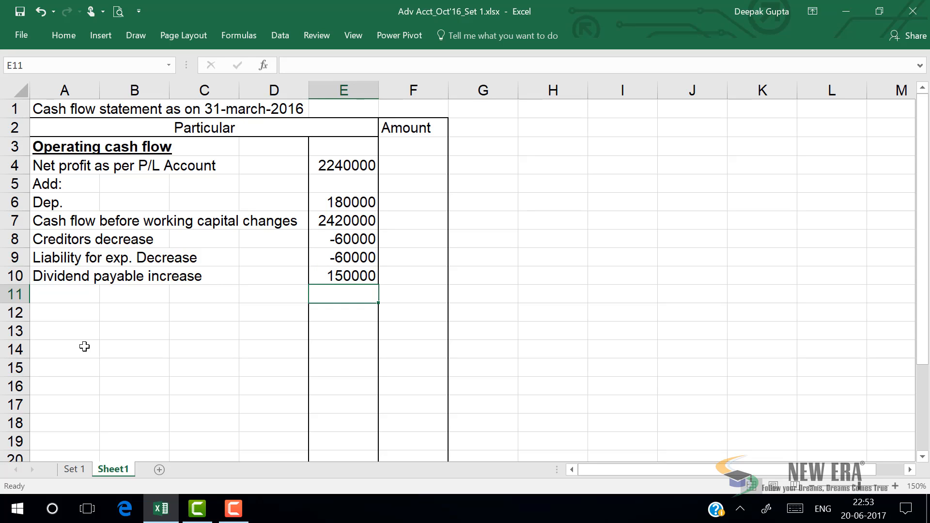
Calculate the change in debtors on sheet Set 1 with the formula =H52-G52 in cell J52.
click(74, 469)
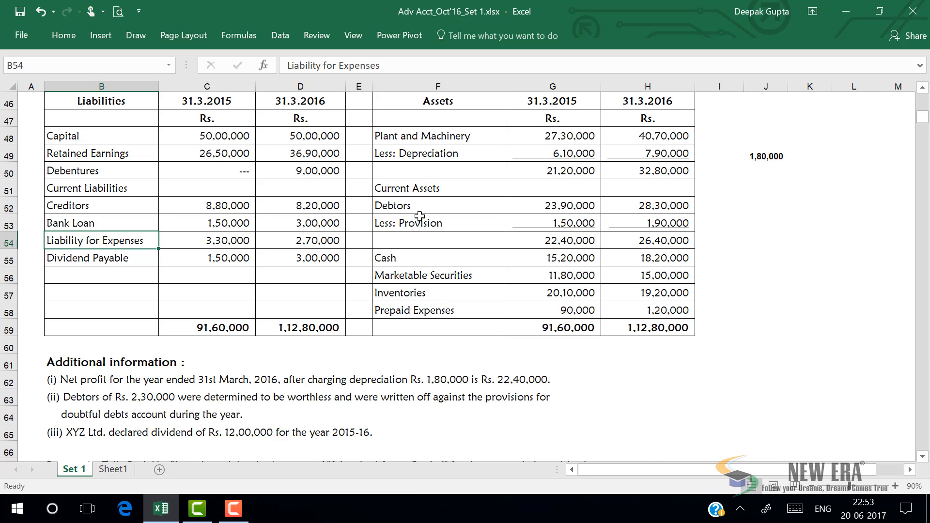
click(762, 209)
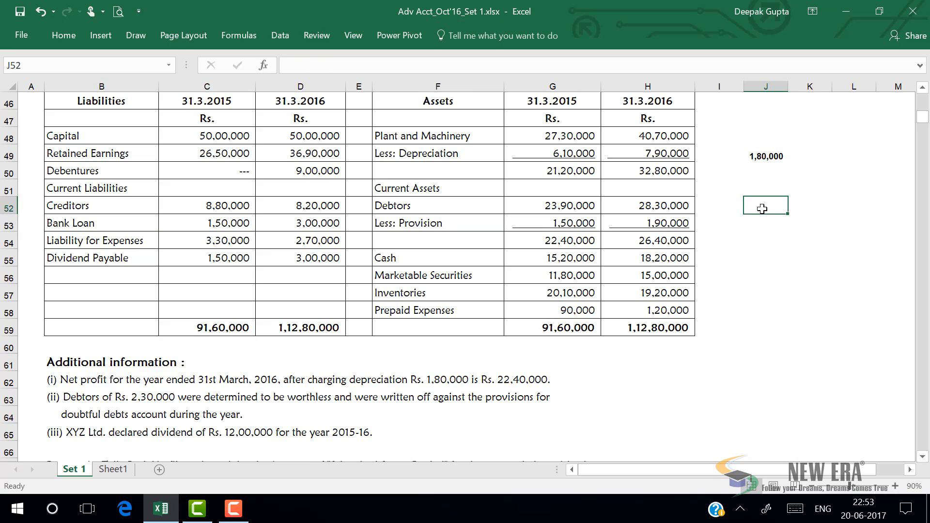
text(=)
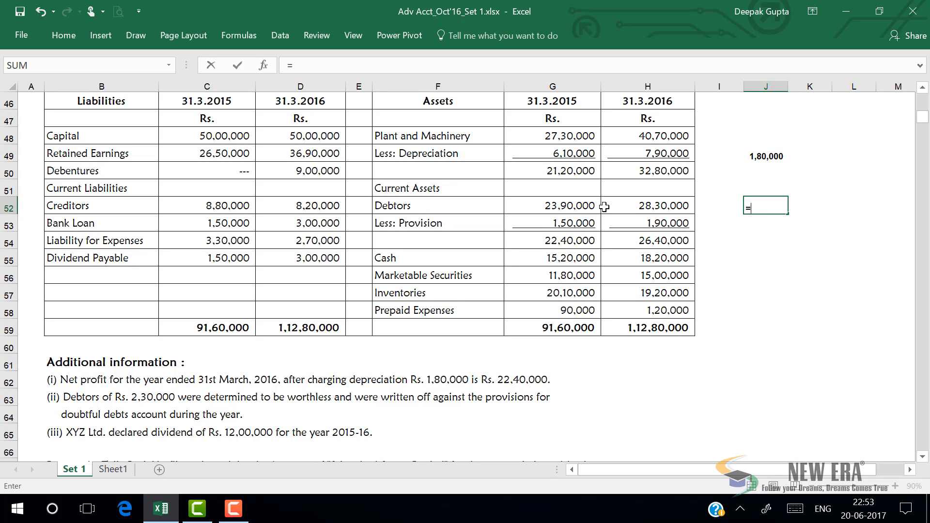
click(640, 204)
text(-)
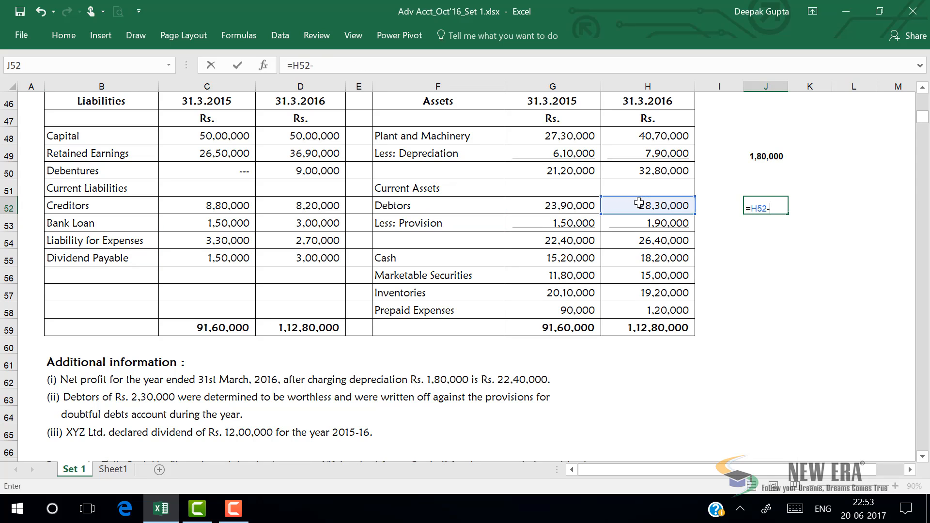
click(543, 207)
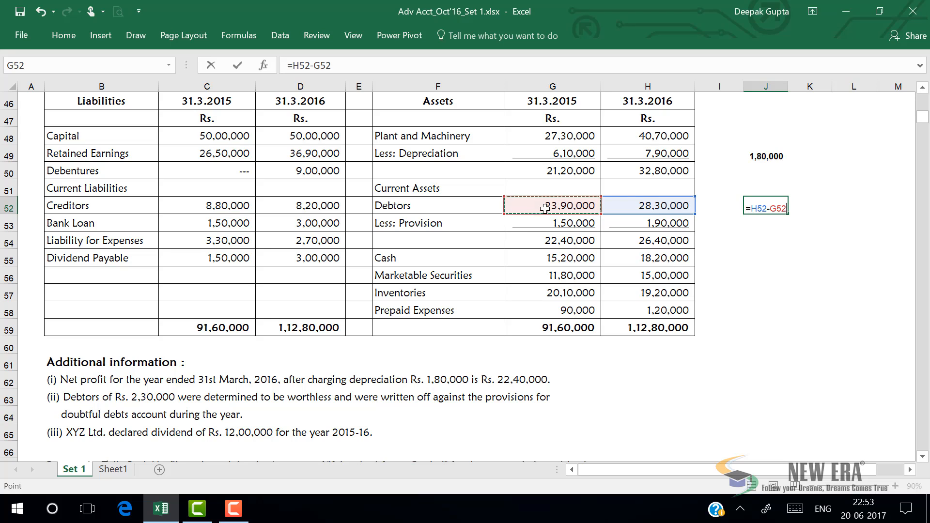
key(Return)
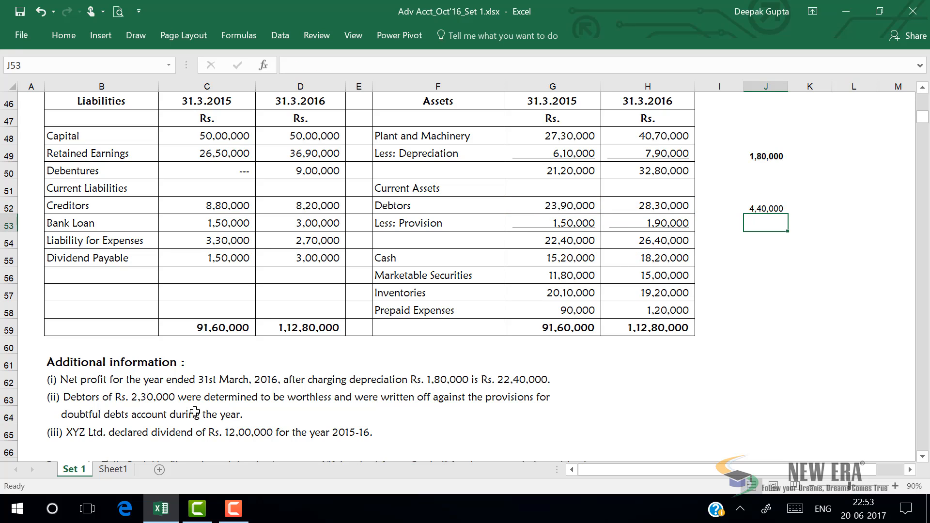
Enter the label "Debtor's increase" in cell A11 of Sheet1.
click(127, 469)
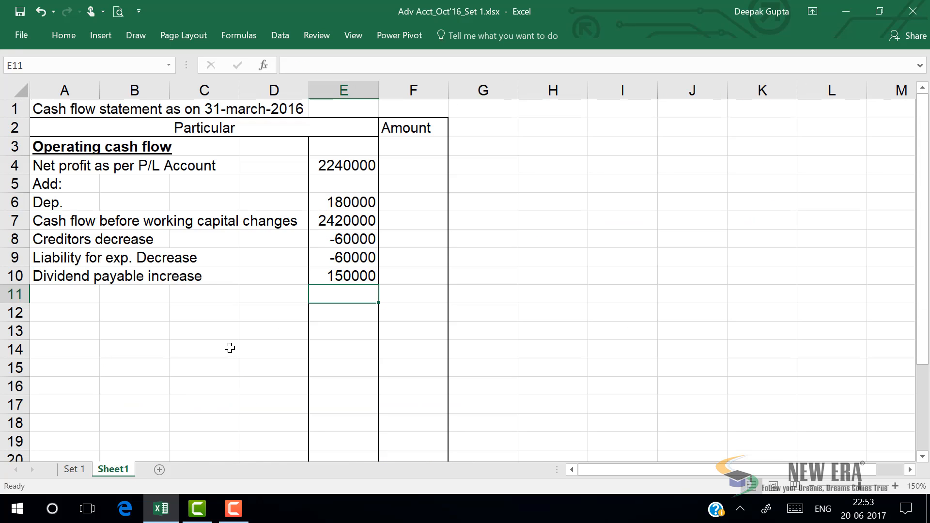
click(69, 306)
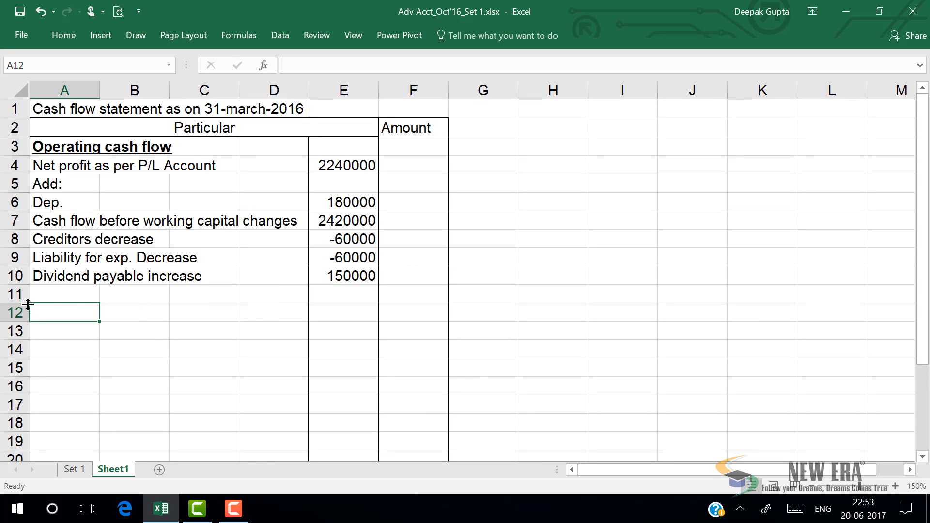
click(49, 295)
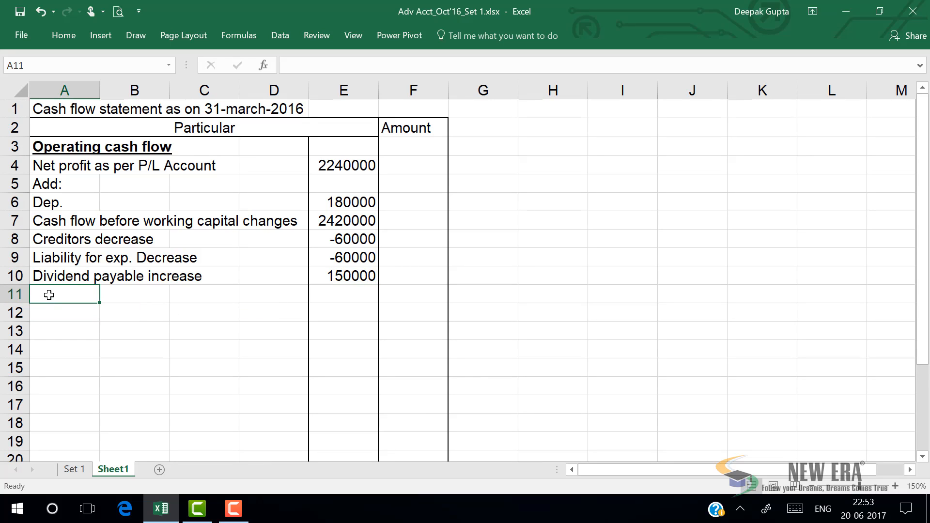
text(Debto)
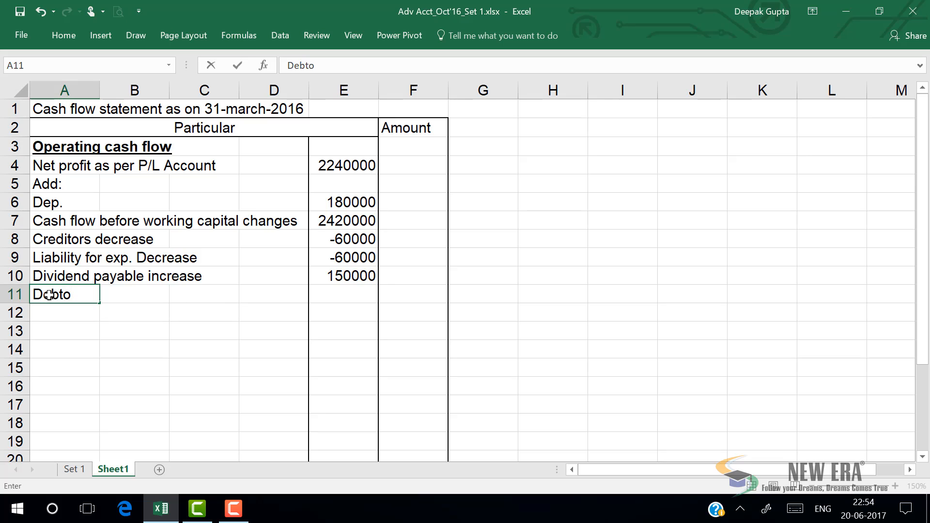
text('s)
key(BackSpace)
key(BackSpace)
key(BackSpace)
key(BackSpace)
key(BackSpace)
key(BackSpace)
key(BackSpace)
text(Debto)
text(r's increase)
key(Return)
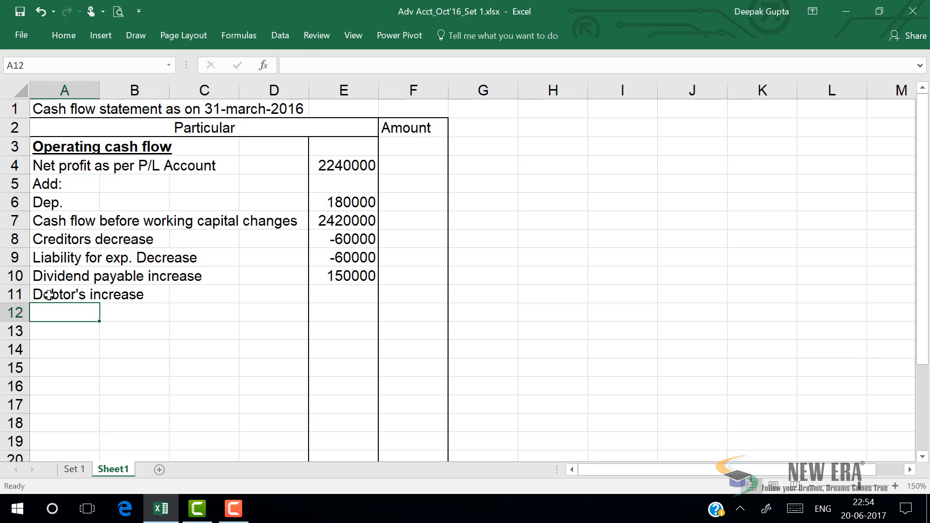
Enter 440000 in cell E11 as the amount for the debtors increase.
key(Up)
key(Right)
key(Right)
key(Right)
key(Right)
text(4)
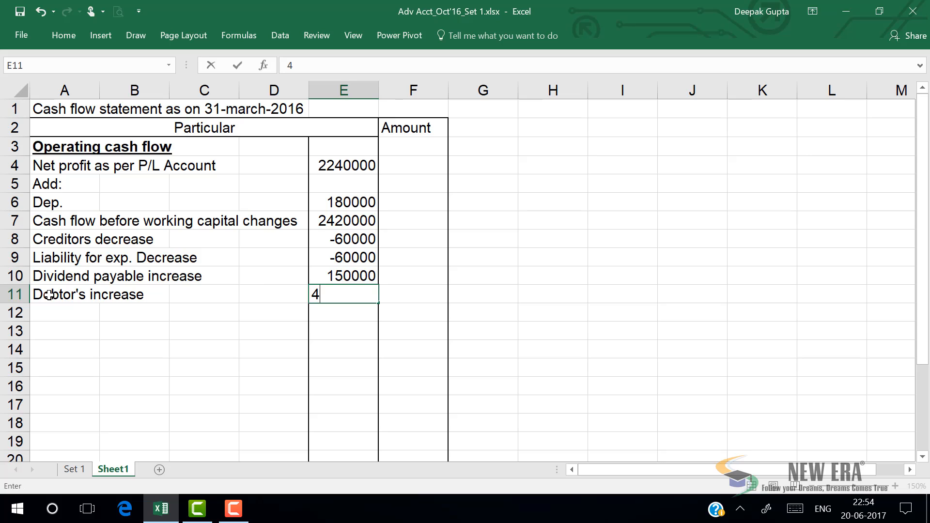
text(0)
key(BackSpace)
text(40000)
key(Return)
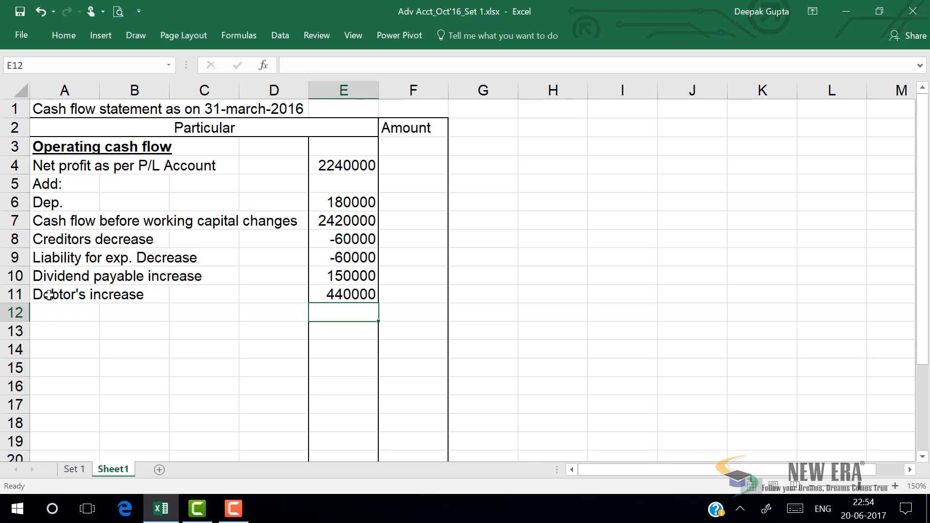
Compare the debtors balances for 31.3.2015 and 31.3.2016 on sheet Set 1.
click(89, 315)
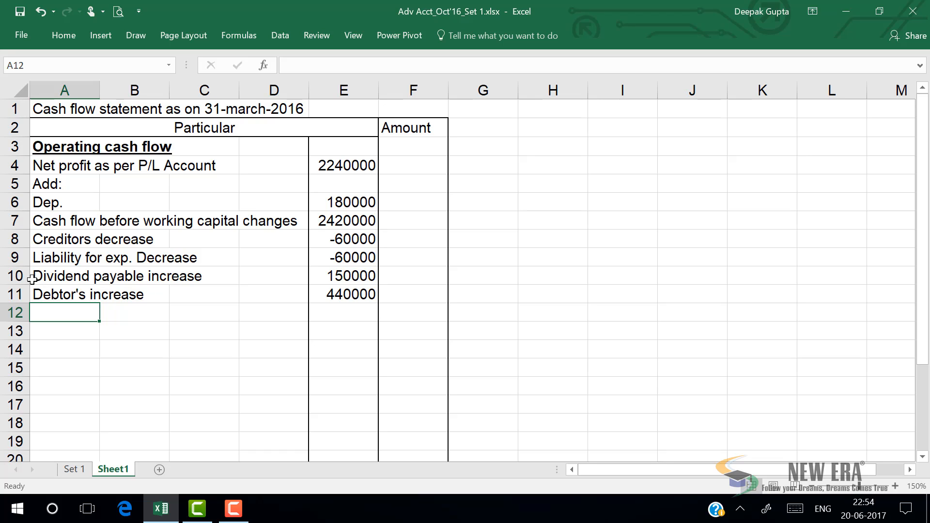
click(51, 291)
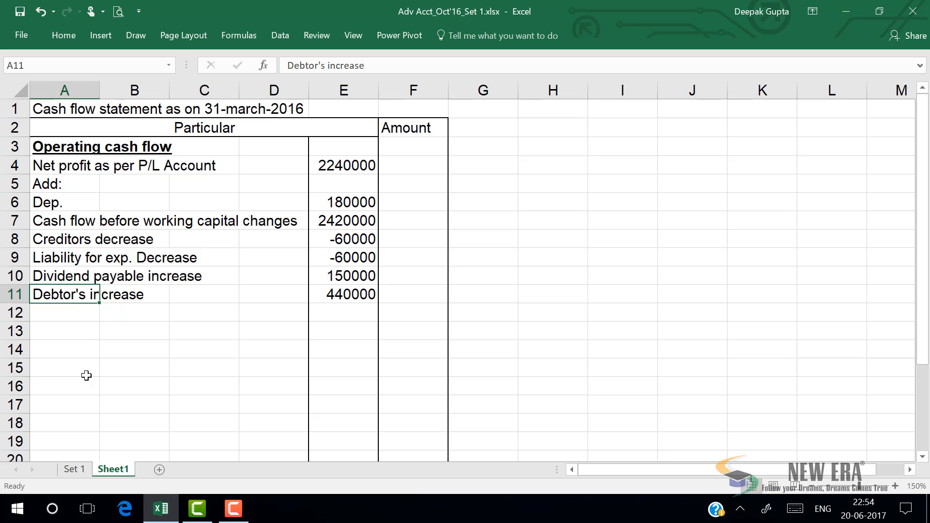
click(73, 468)
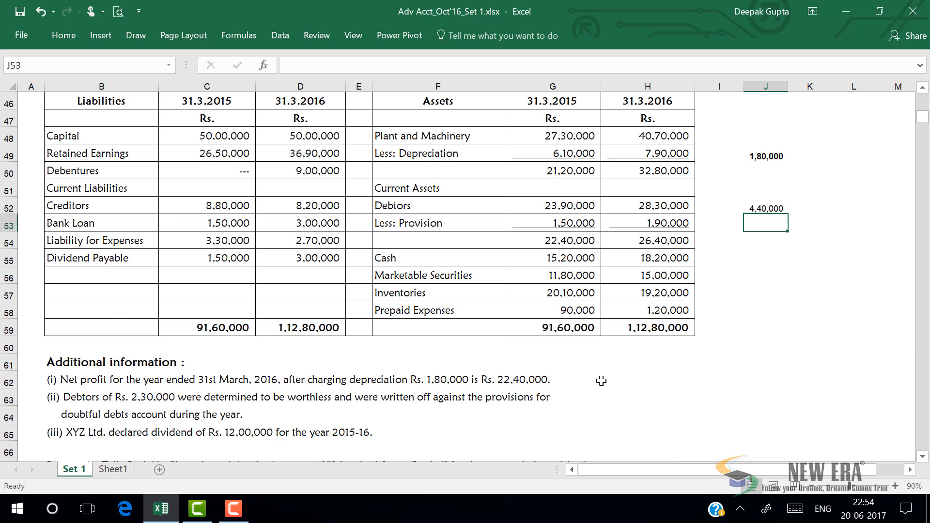
click(664, 209)
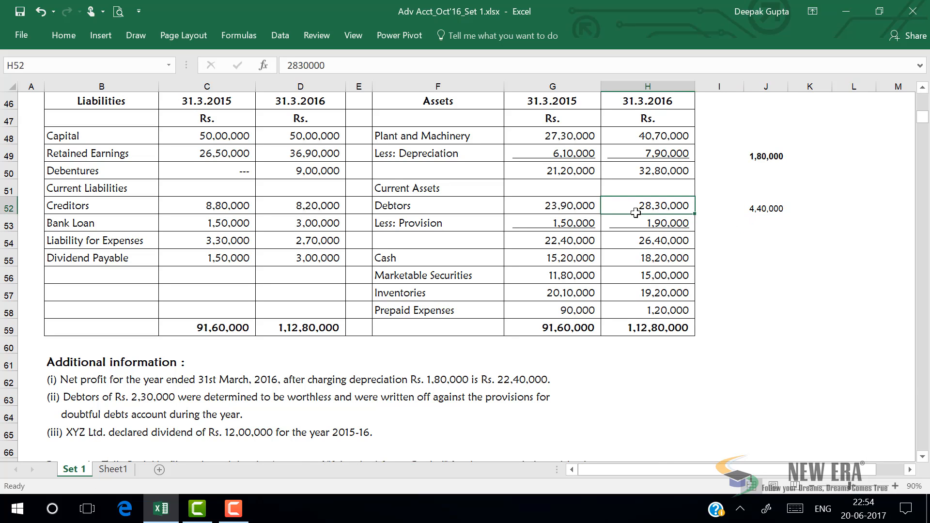
click(546, 209)
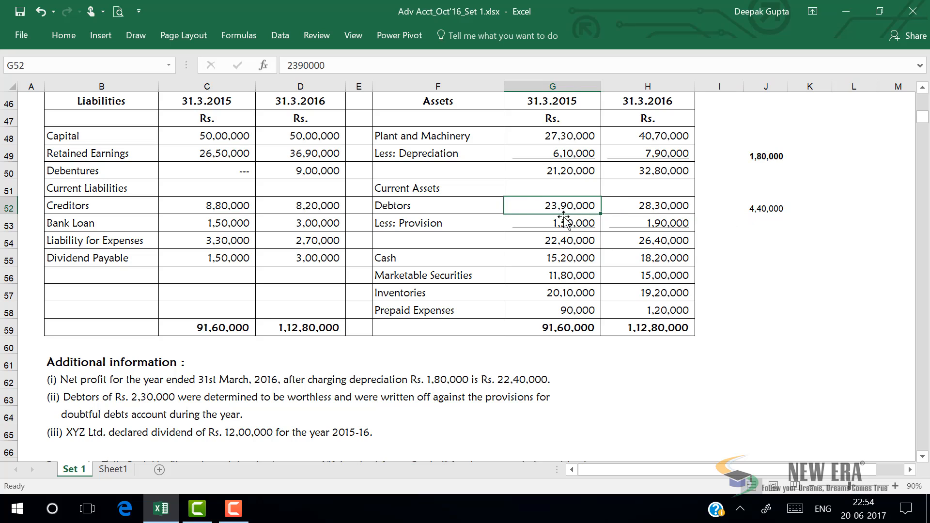
click(747, 224)
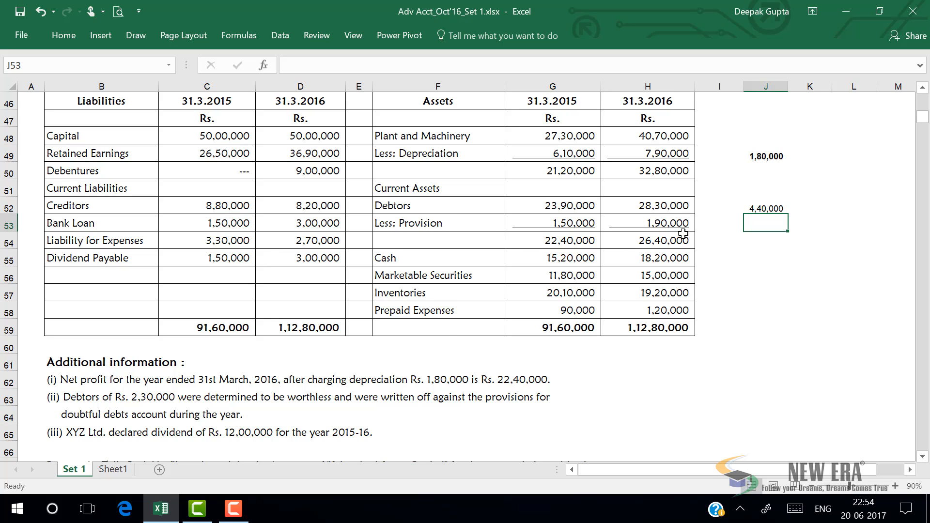
Enter the label "Provision increase" in cell A12 of Sheet1 and select cell E12 for its amount.
click(119, 471)
click(84, 312)
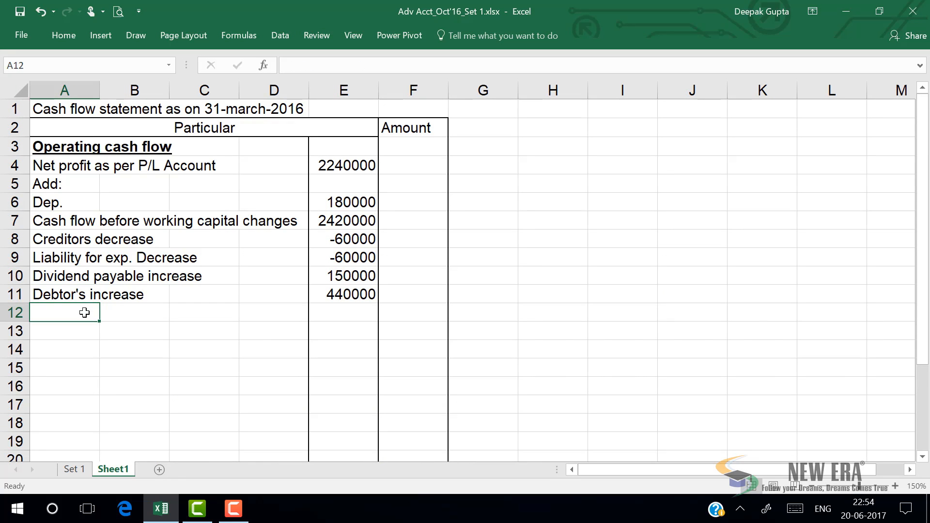
text(Pro)
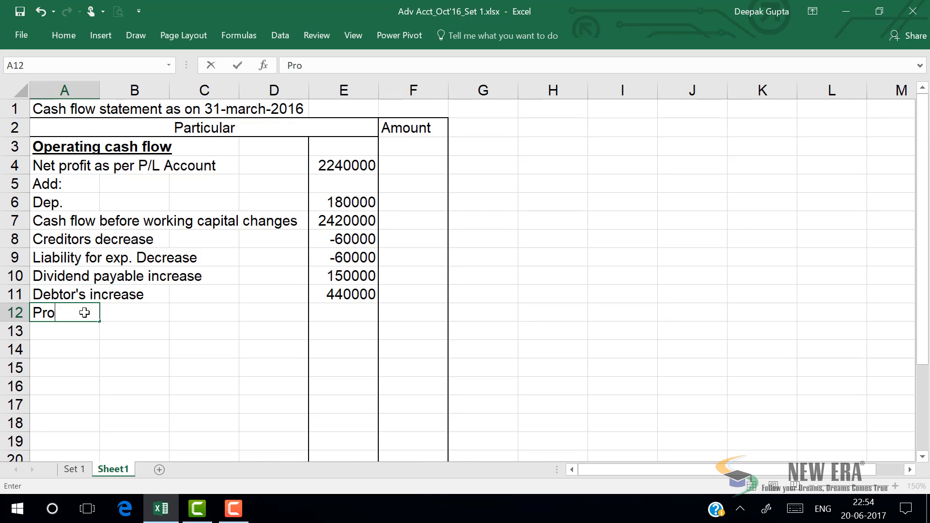
text(vision increase)
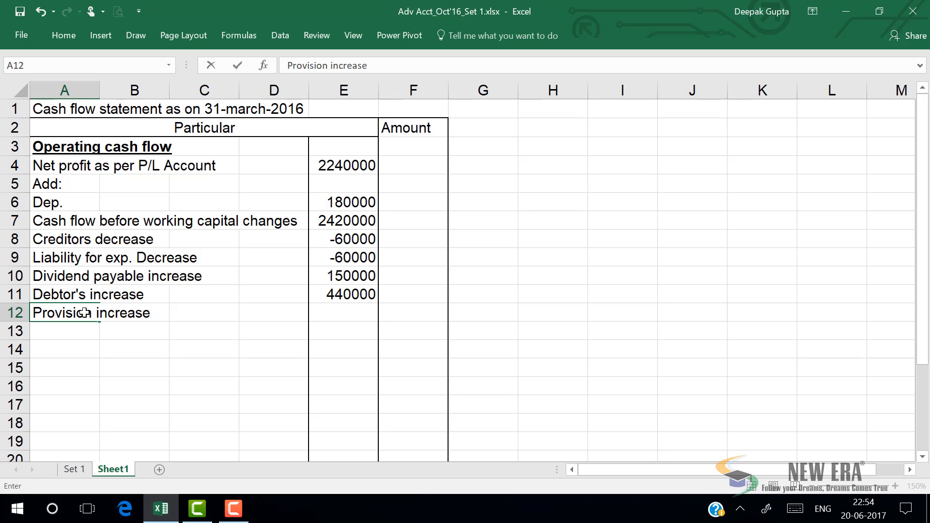
key(Return)
key(Up)
key(Right)
key(Right)
key(Right)
key(Right)
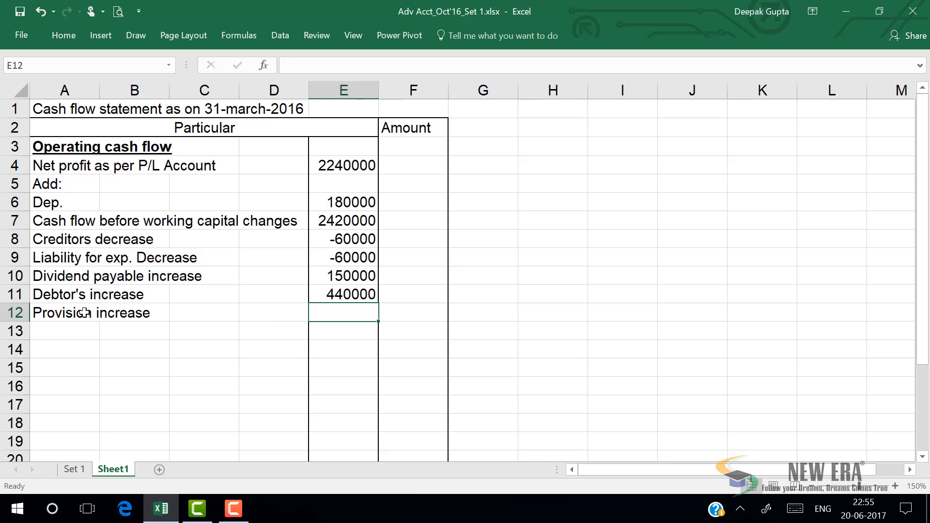
Calculate the change in provision on sheet Set 1 with the formula =H53-G53 in cell J53.
click(75, 469)
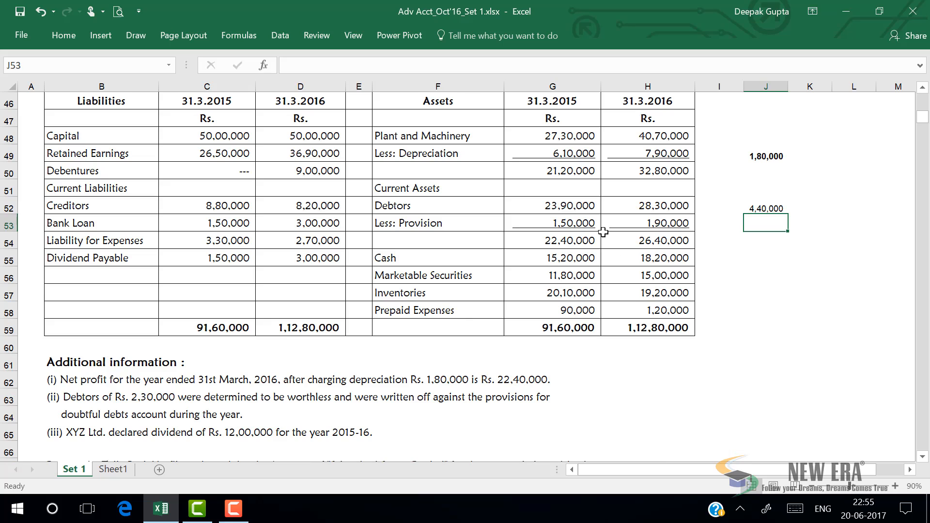
text(=)
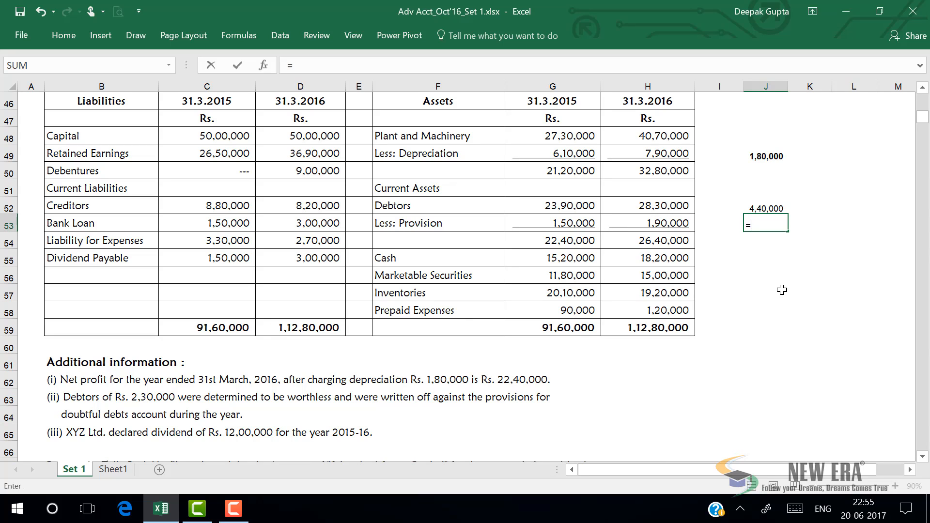
click(669, 219)
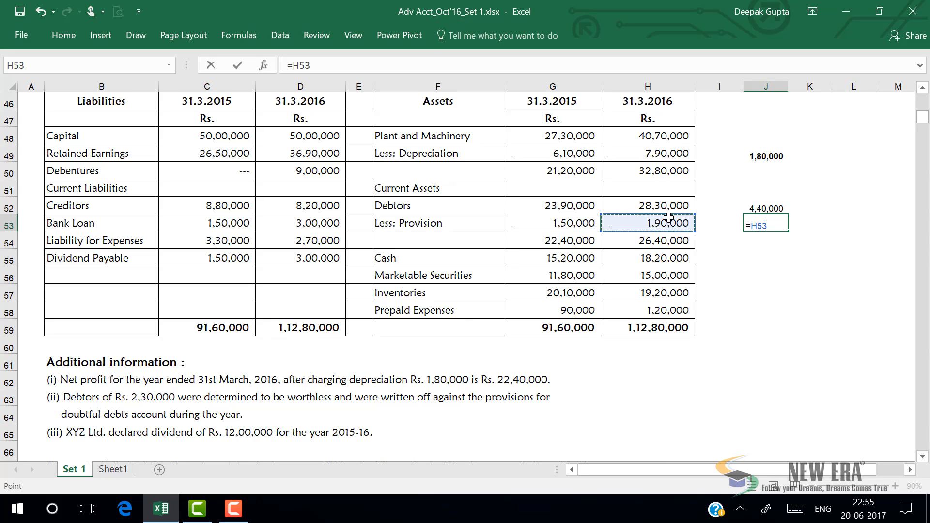
text(-)
click(573, 222)
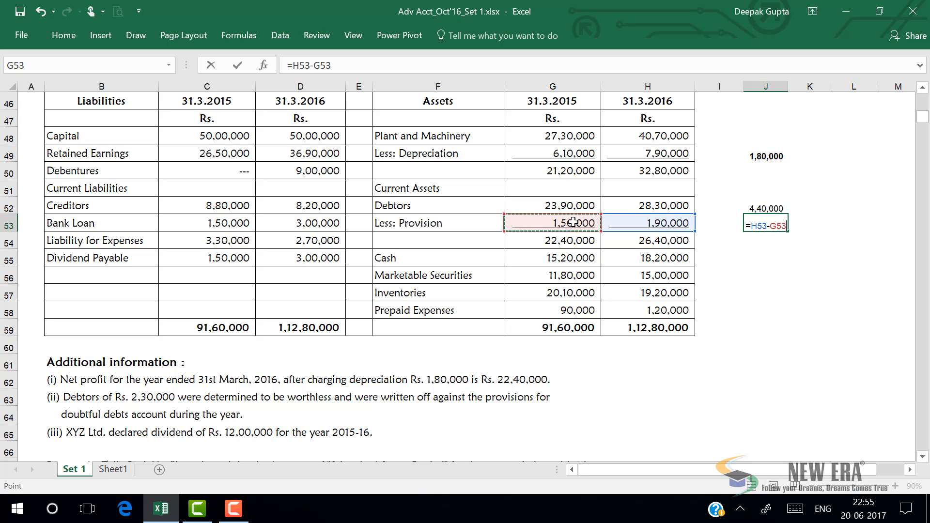
key(Return)
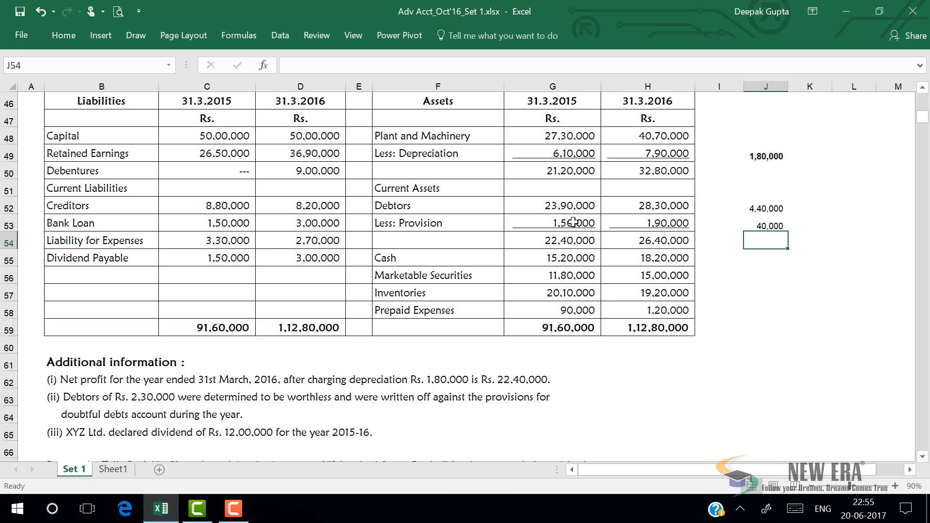
Enter 40000 in cell E12 of Sheet1 as the amount for the provision increase.
click(120, 470)
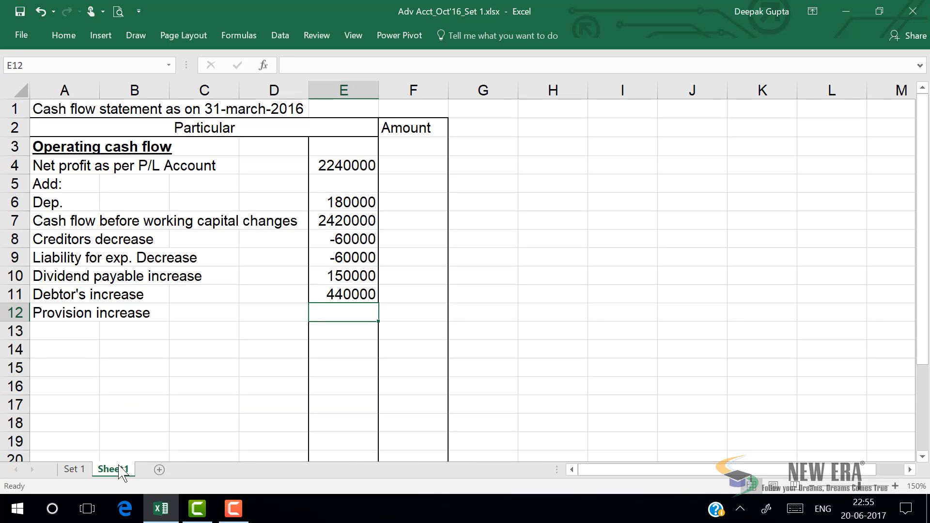
text(40000)
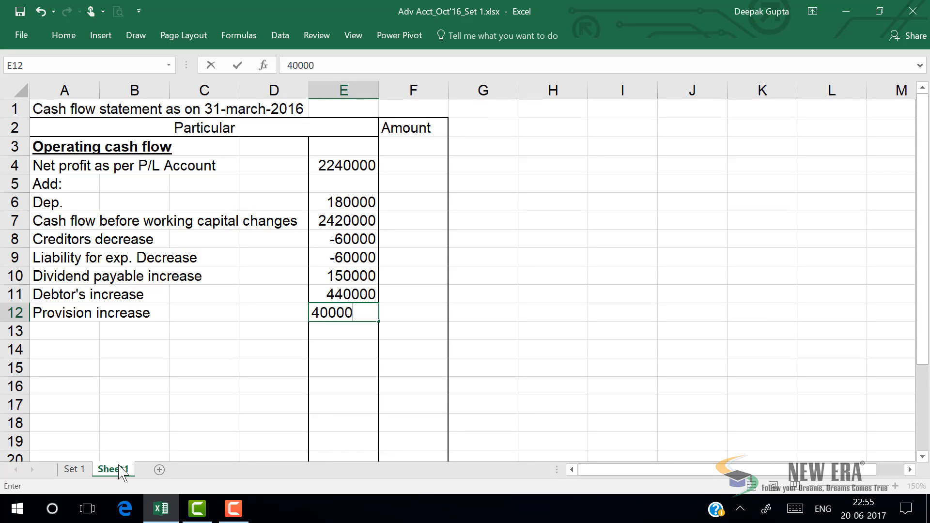
key(Return)
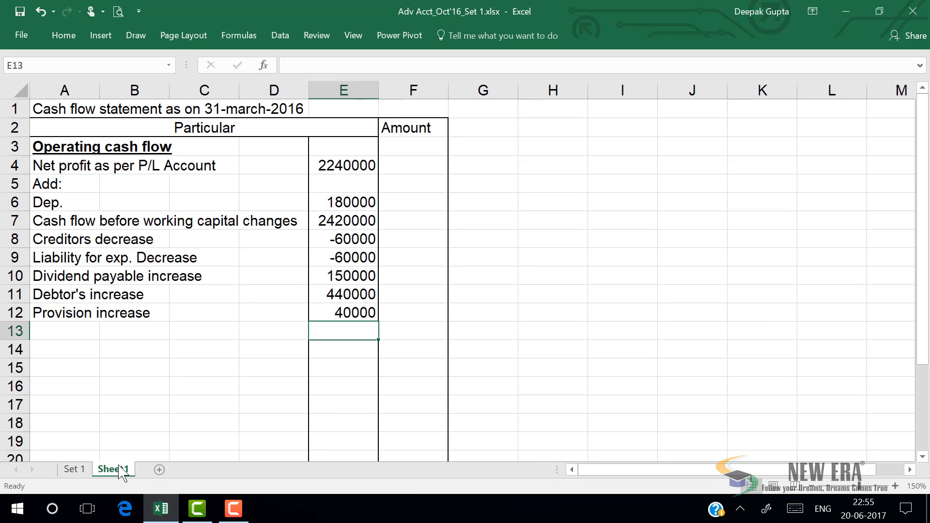
Change the debtors increase amount in cell E11 to -440000.
key(Up)
key(Up)
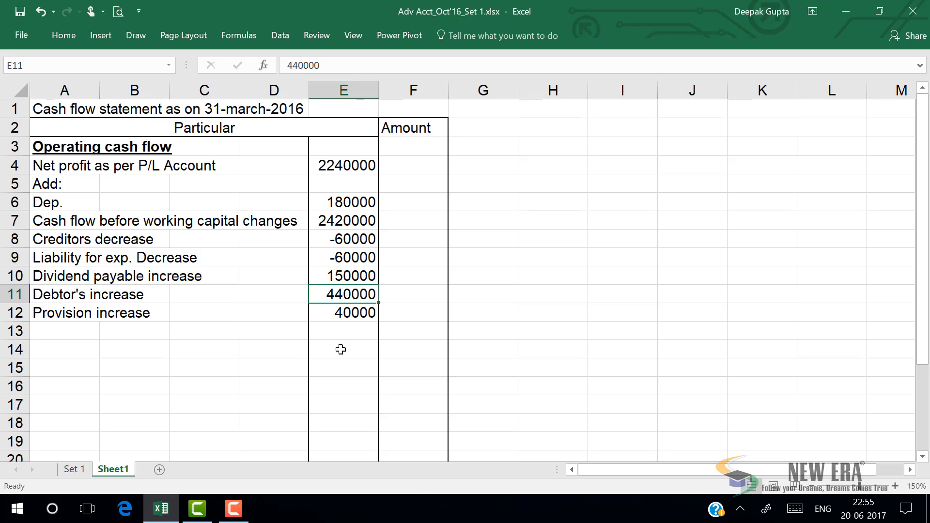
double_click(330, 294)
text(-)
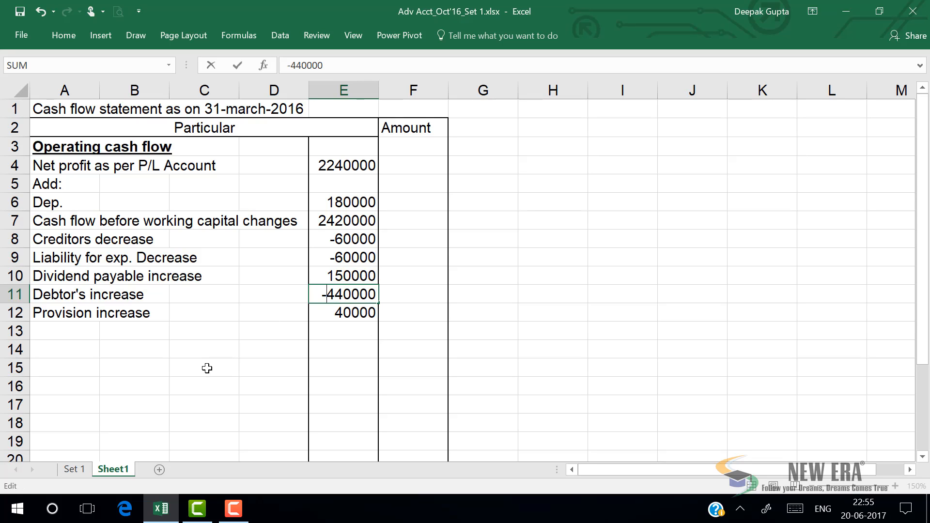
key(Return)
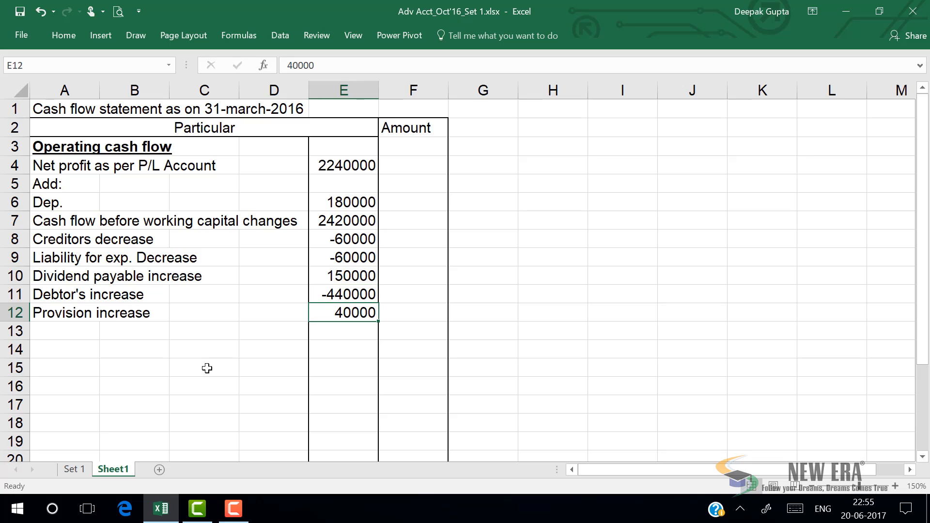
click(72, 338)
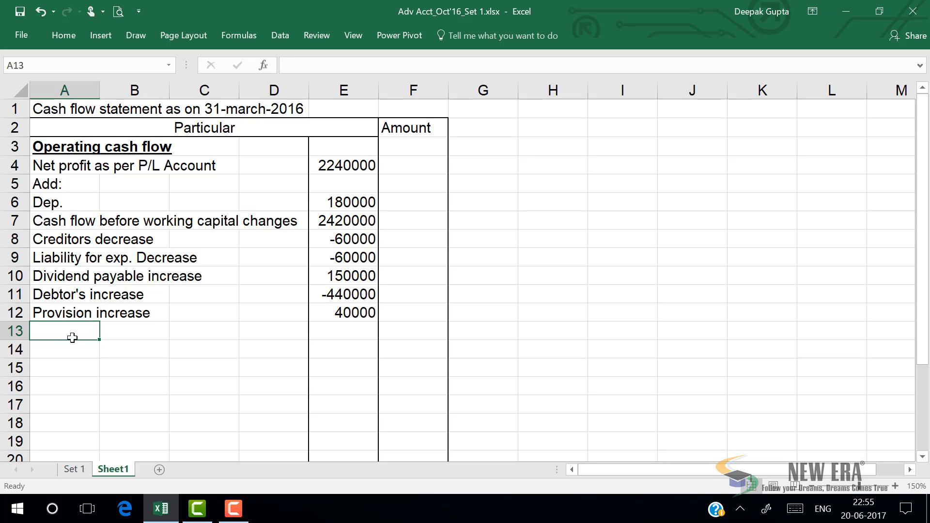
click(82, 258)
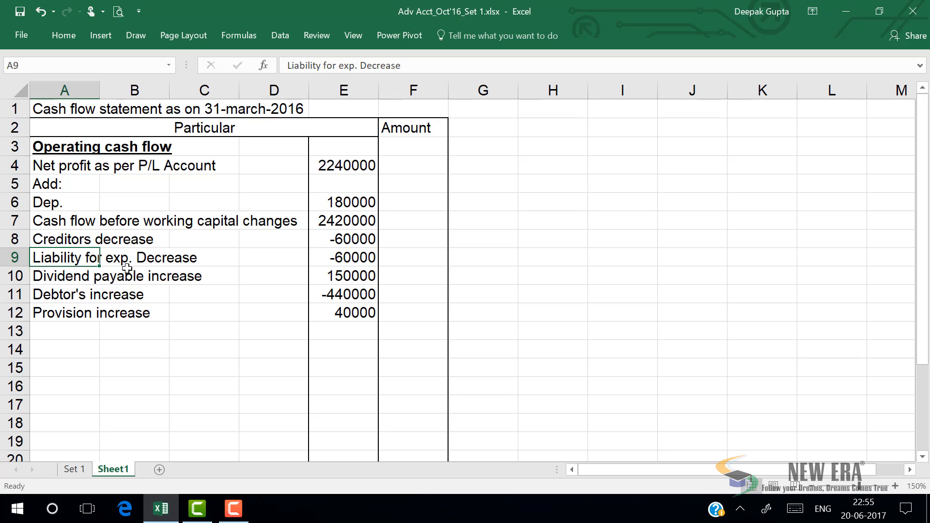
click(106, 260)
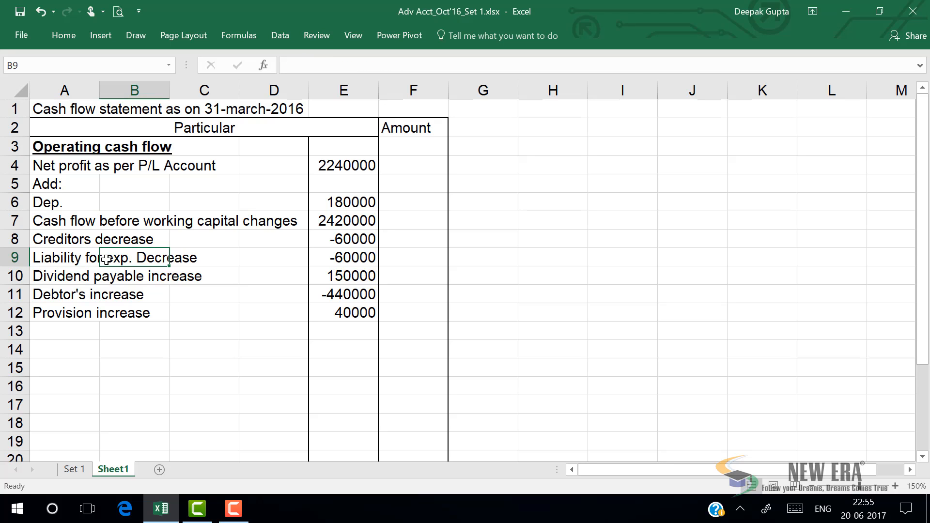
Check the inventories on sheet Set 1 and enter the label "Inventory decrease" in cell A13 of Sheet1.
click(57, 330)
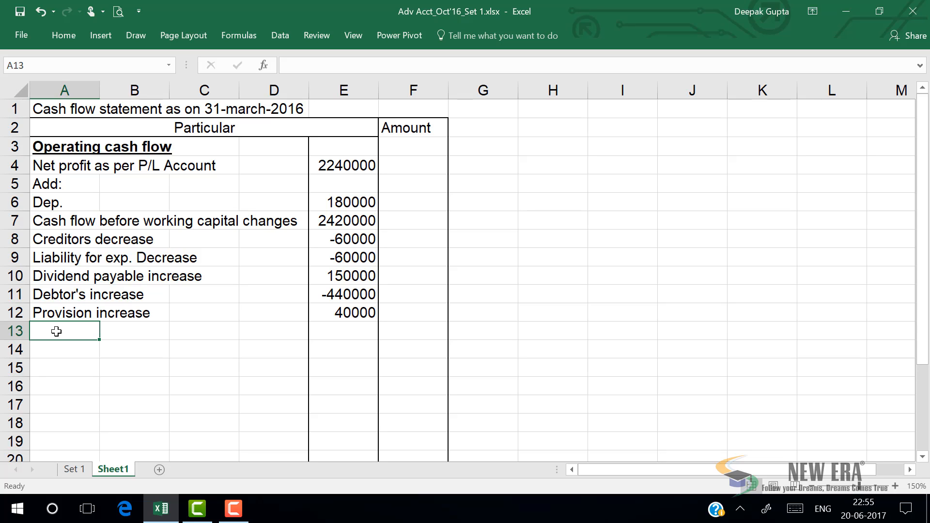
click(74, 469)
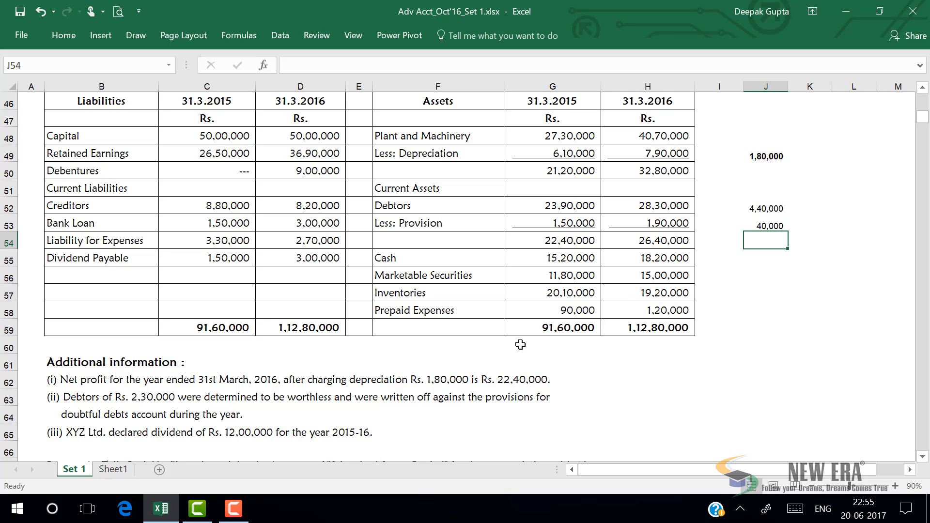
click(113, 469)
text(In)
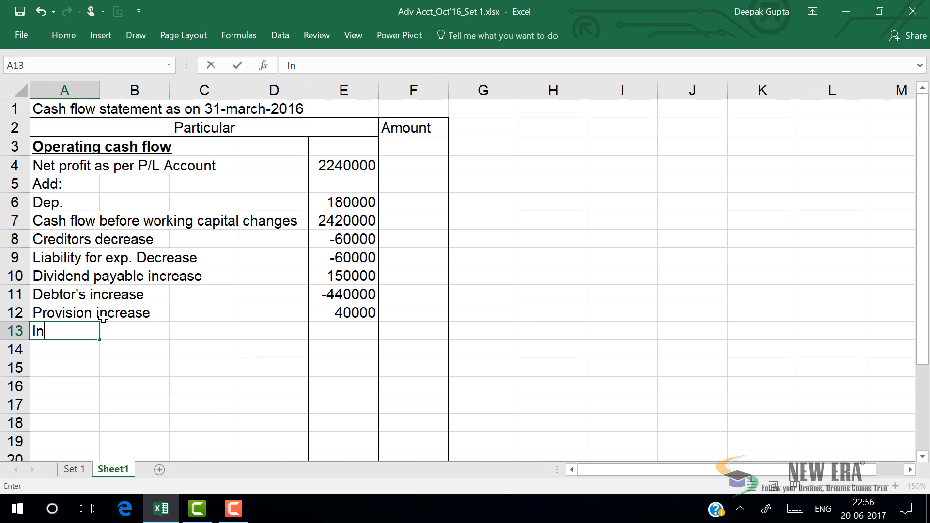
text(ventory de)
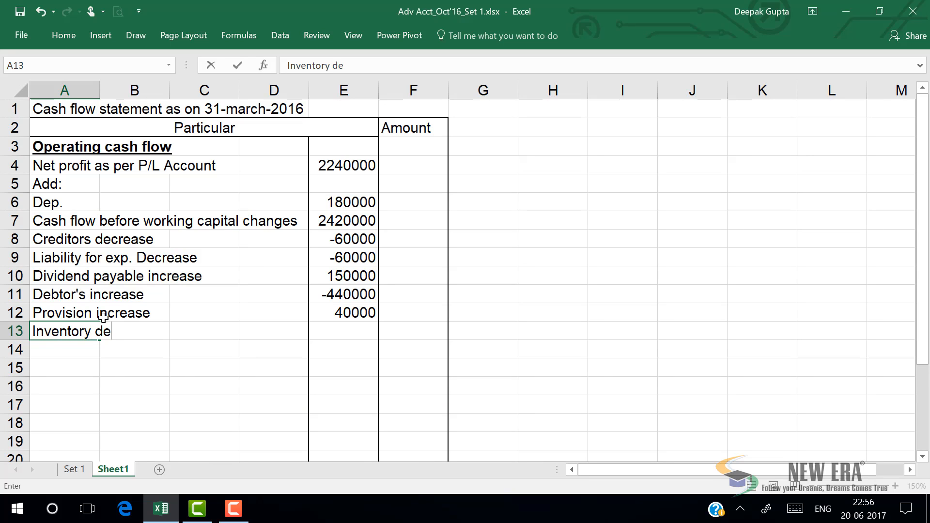
text(crease)
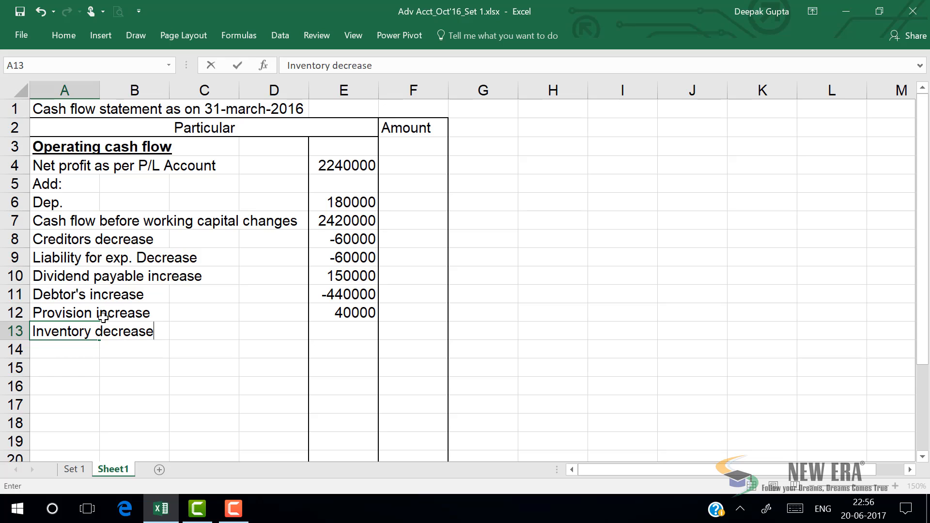
key(Return)
Enter 90000 in cell E13 as the amount for the inventory decrease.
key(Up)
key(Right)
key(Right)
key(Right)
key(Right)
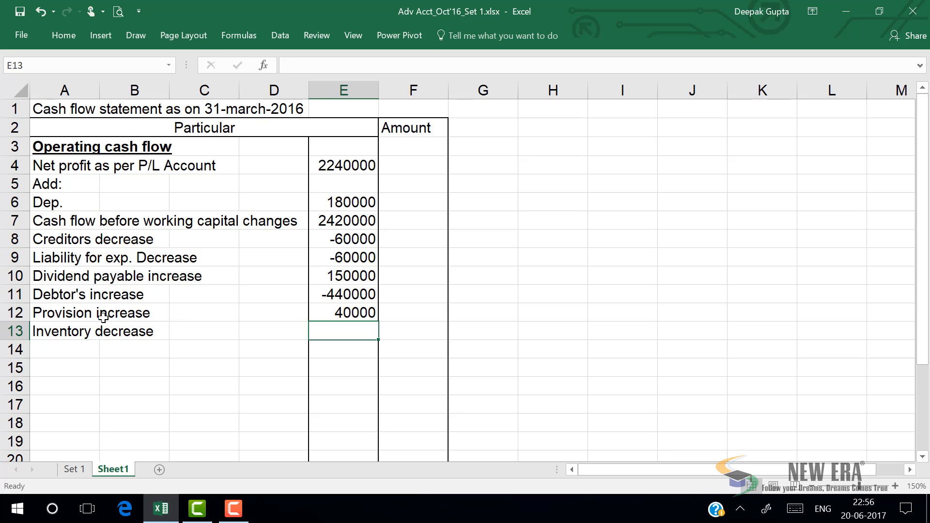
text(90000)
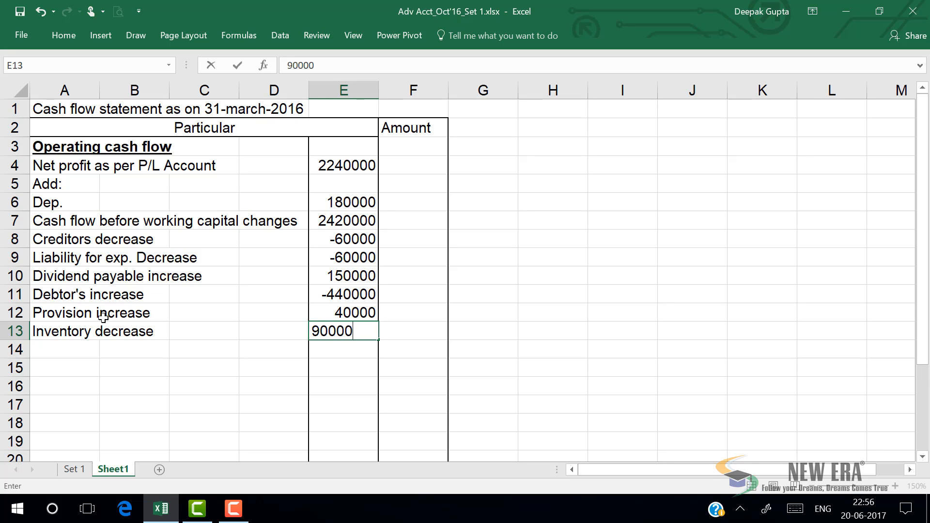
key(Return)
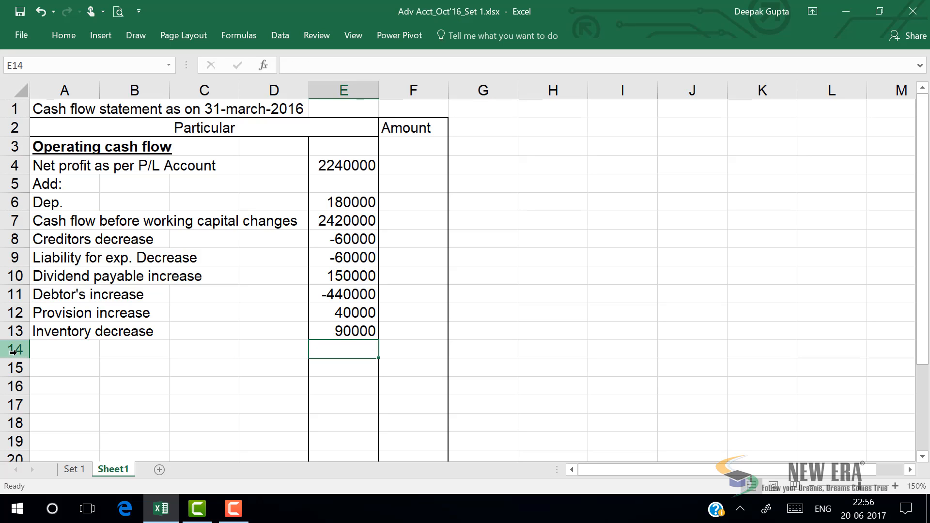
Select cell A14 on Sheet1 and check the prepaid expenses balances for 31.3.2015 and 31.3.2016 on sheet Set 1.
click(49, 353)
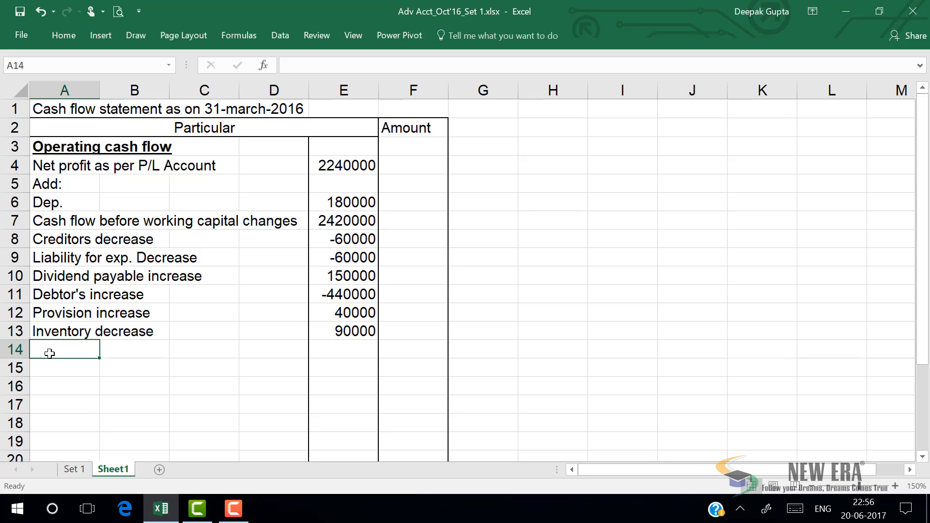
click(74, 469)
click(426, 315)
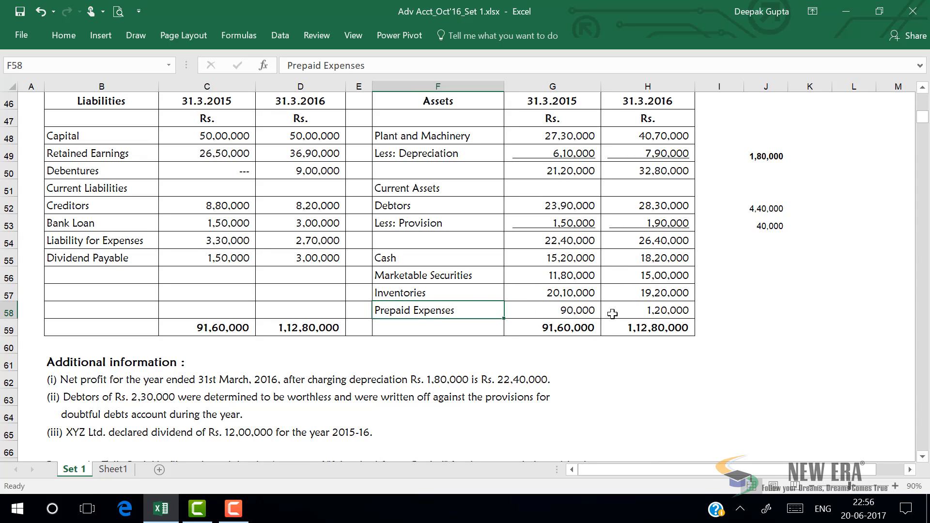
click(564, 313)
click(610, 311)
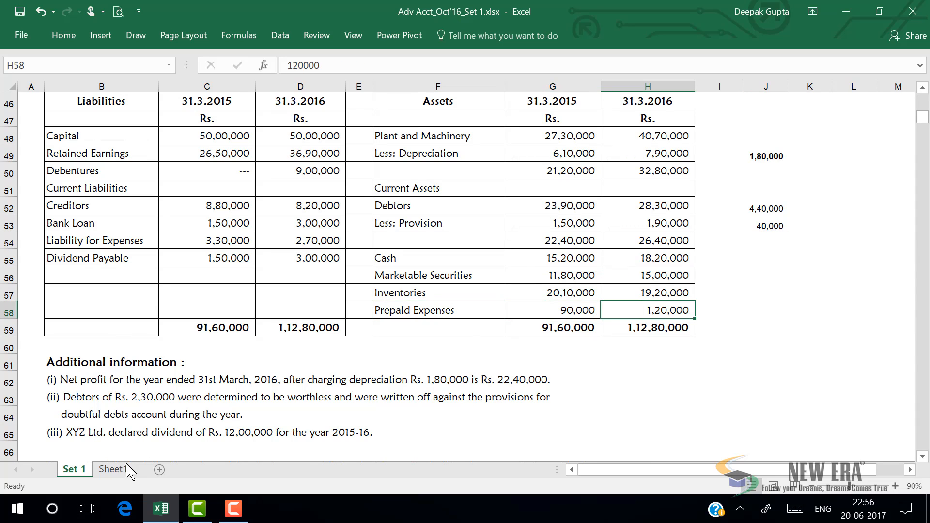
Enter the label "Prepaid exp. Increase" in cell A14 of Sheet1.
click(112, 469)
text(P)
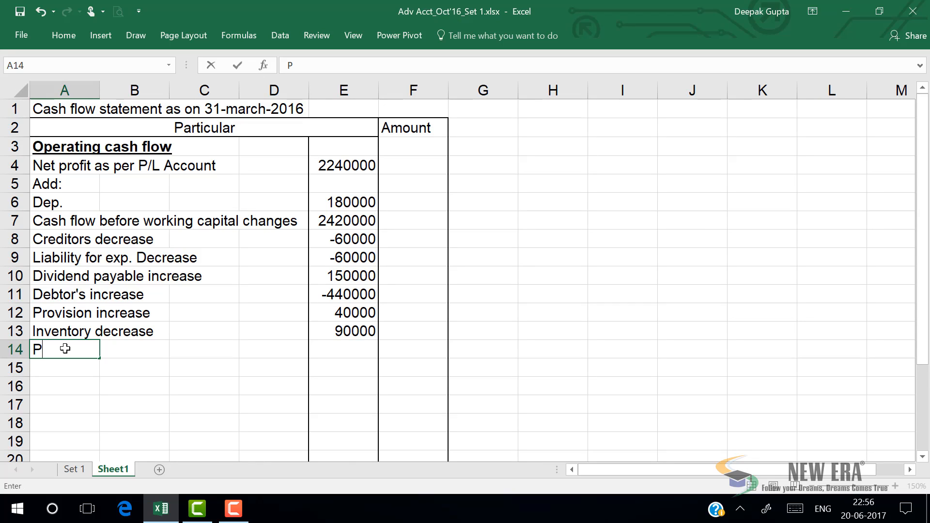
text(repaid exp.)
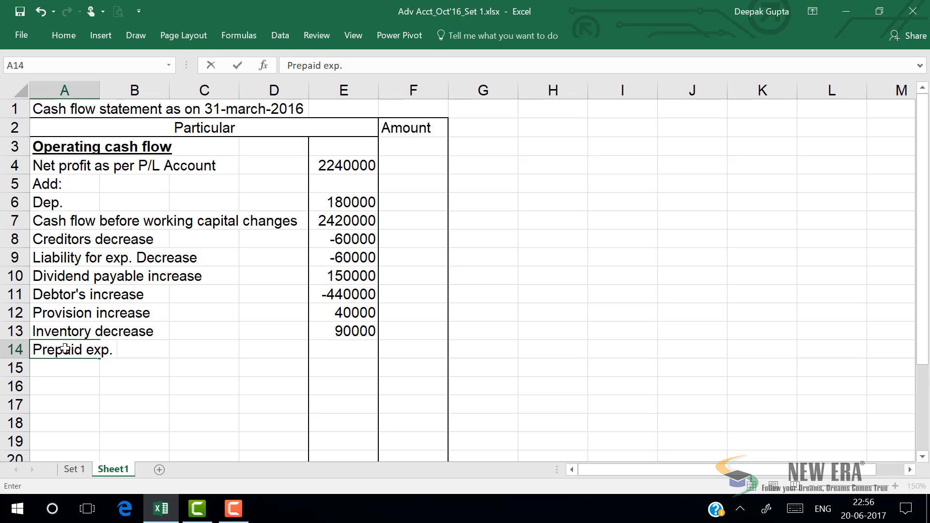
text( increase)
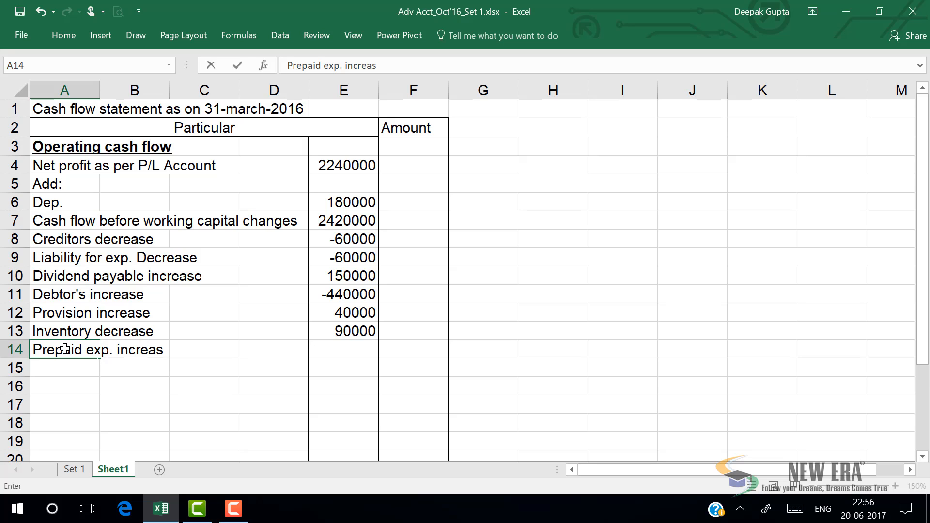
key(Return)
Enter -30000 in cell E14 as the amount for the prepaid expenses increase.
key(Up)
key(Right)
key(Right)
key(Right)
key(Right)
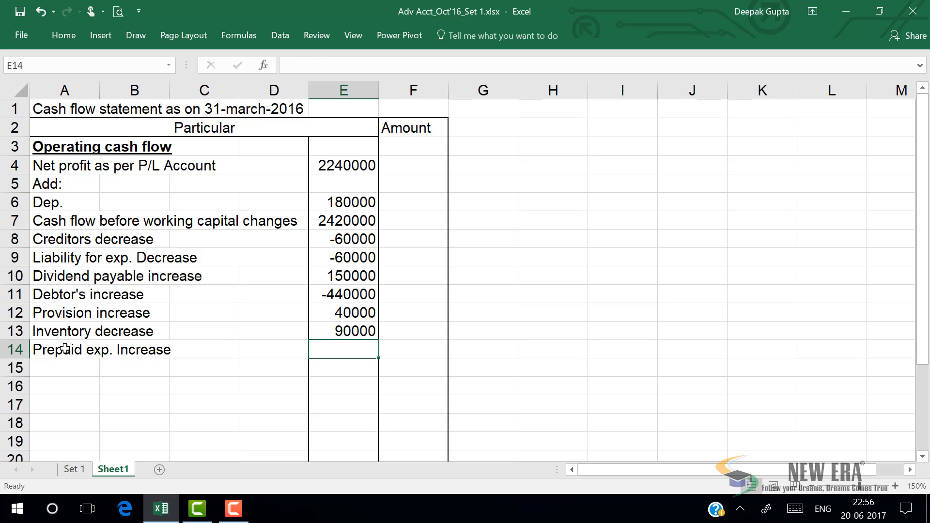
text(3)
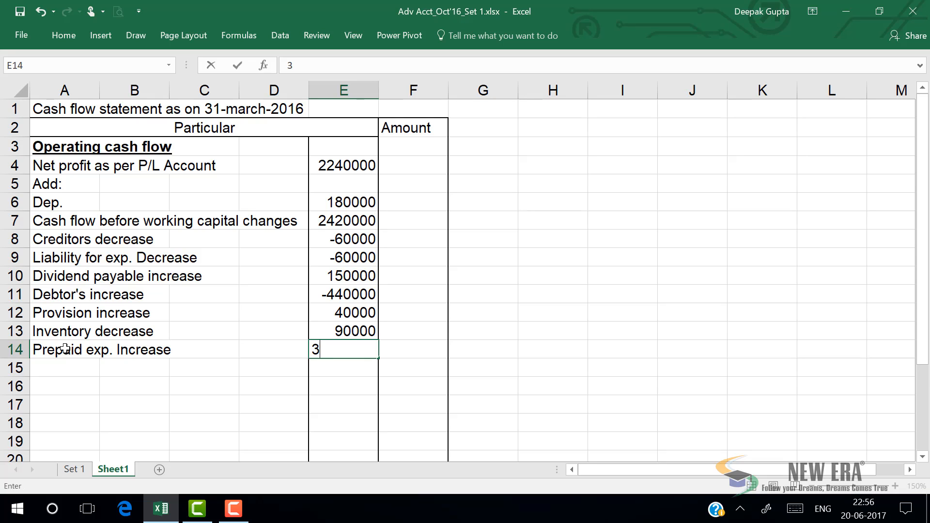
key(BackSpace)
text(-30000)
key(Return)
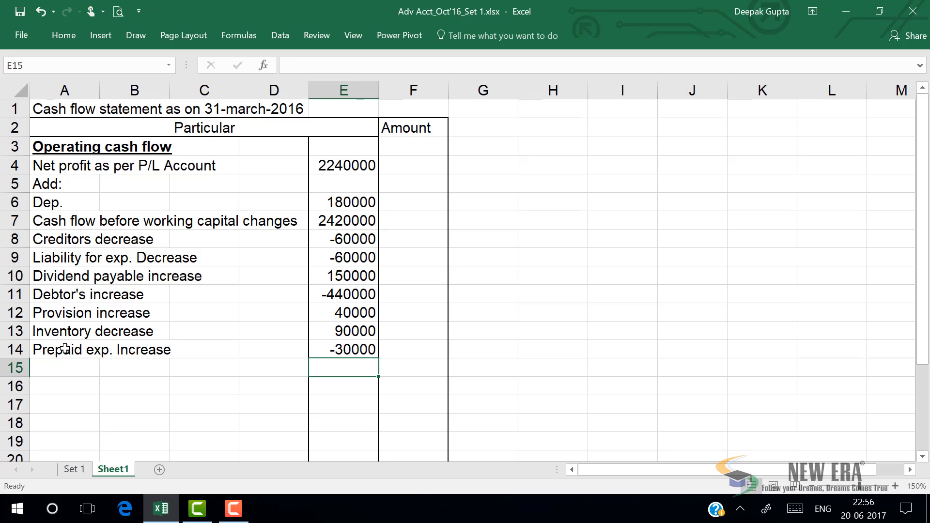
Add a bottom border to cell E14 under the working capital amounts.
click(341, 345)
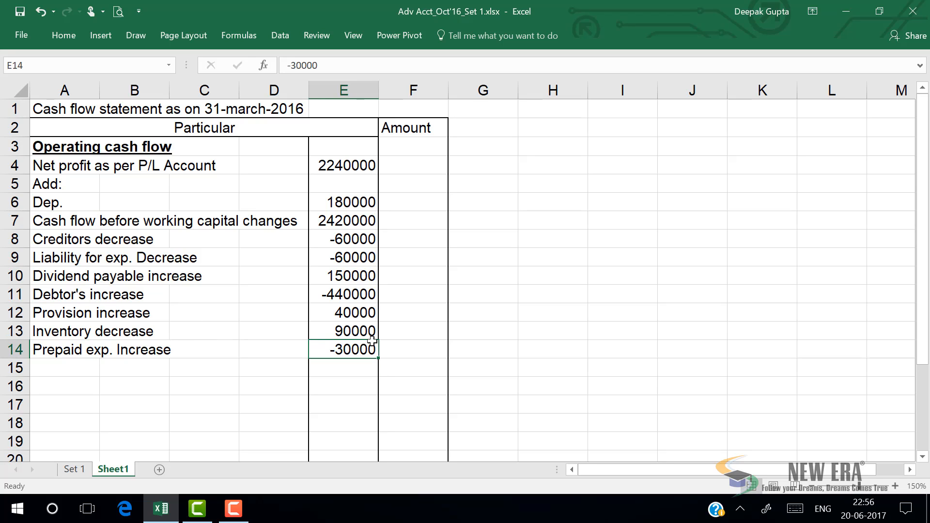
drag(371, 340, 343, 349)
click(70, 41)
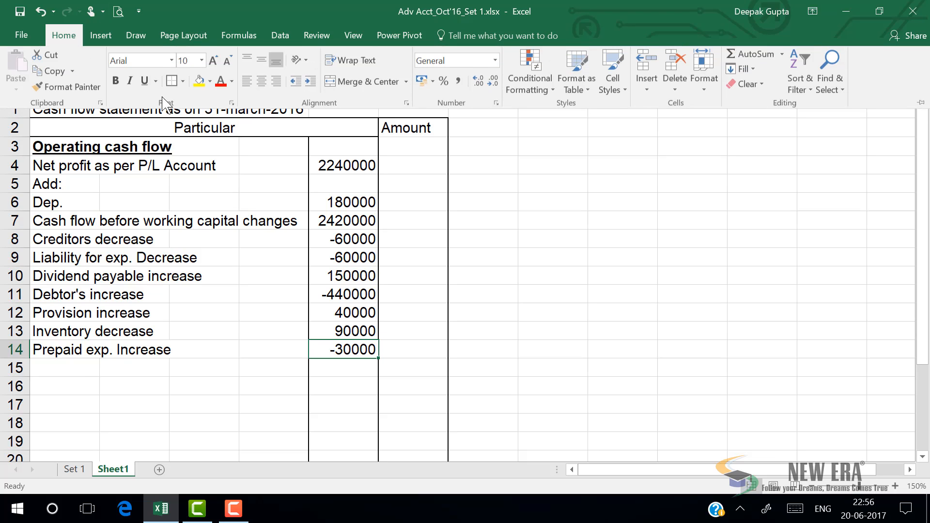
click(183, 82)
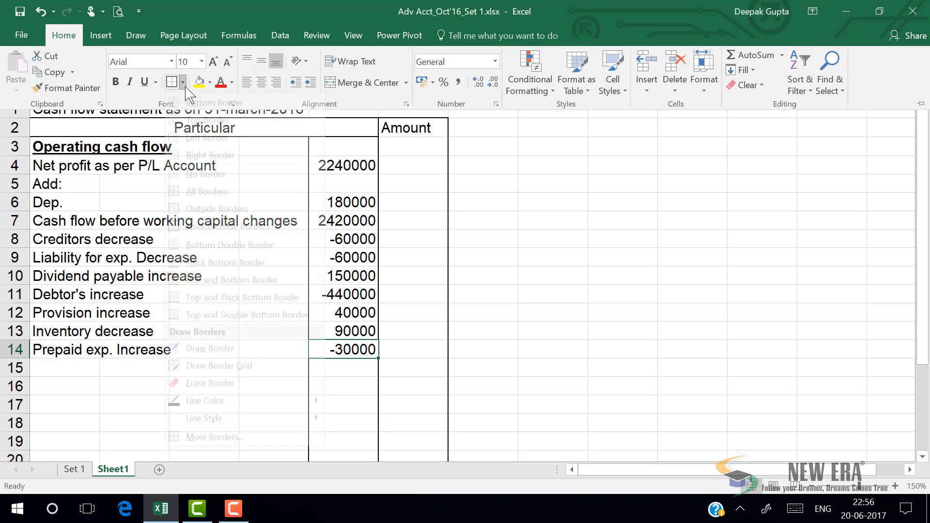
click(193, 119)
Total the amounts in cell F15 with the formula =sum(E7:E14).
click(402, 362)
click(405, 367)
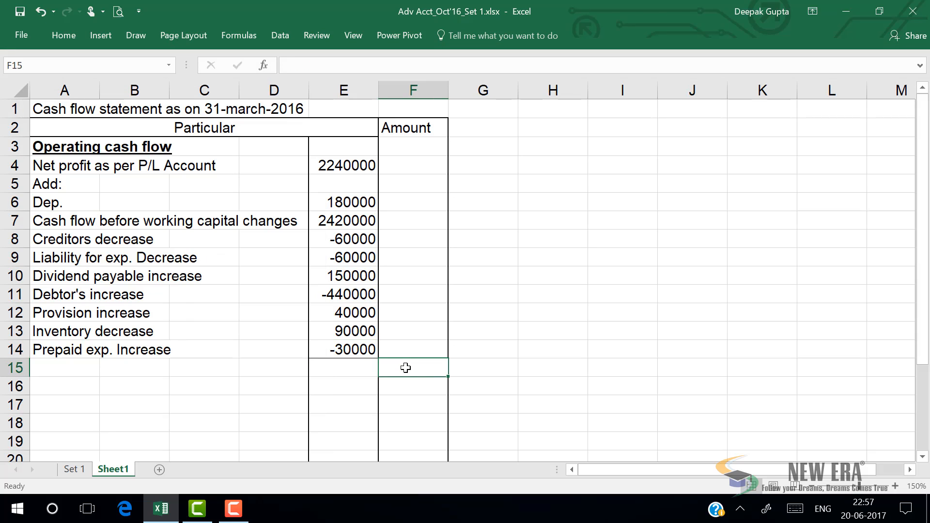
text(=sum()
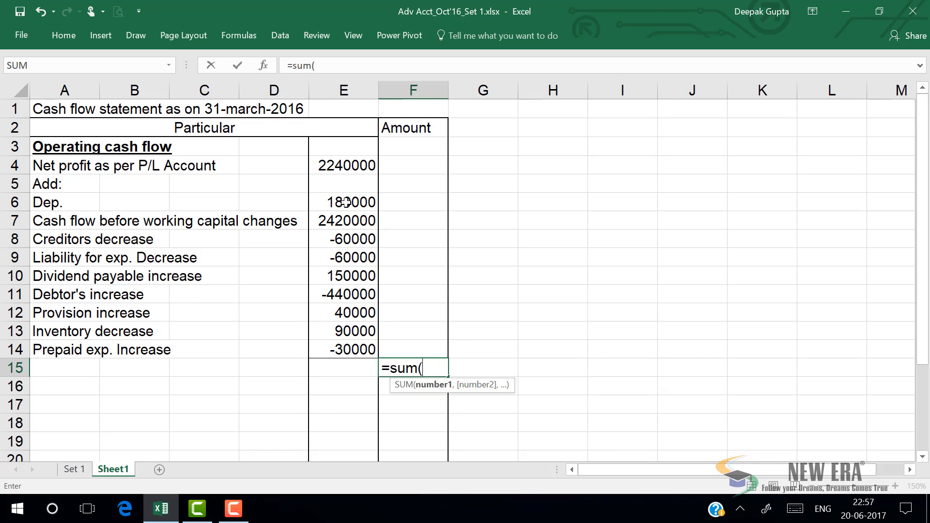
drag(344, 224, 345, 358)
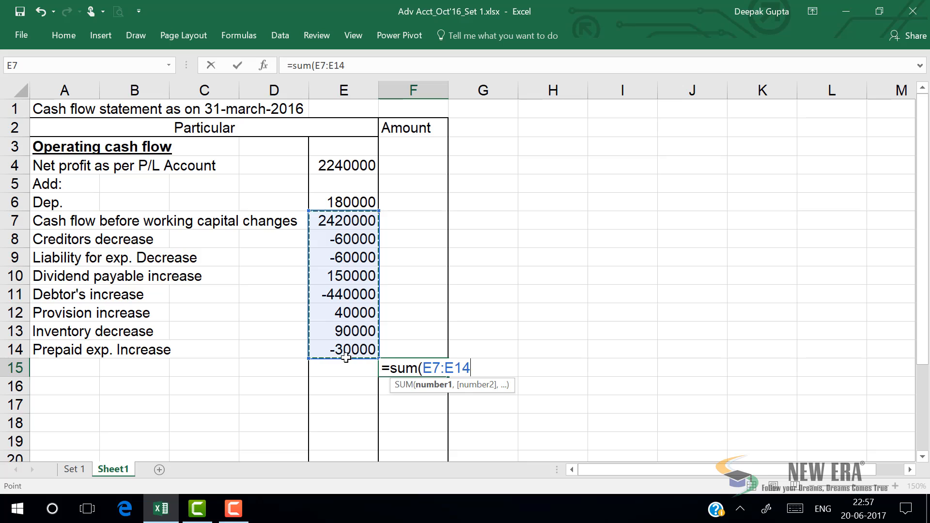
text())
key(Return)
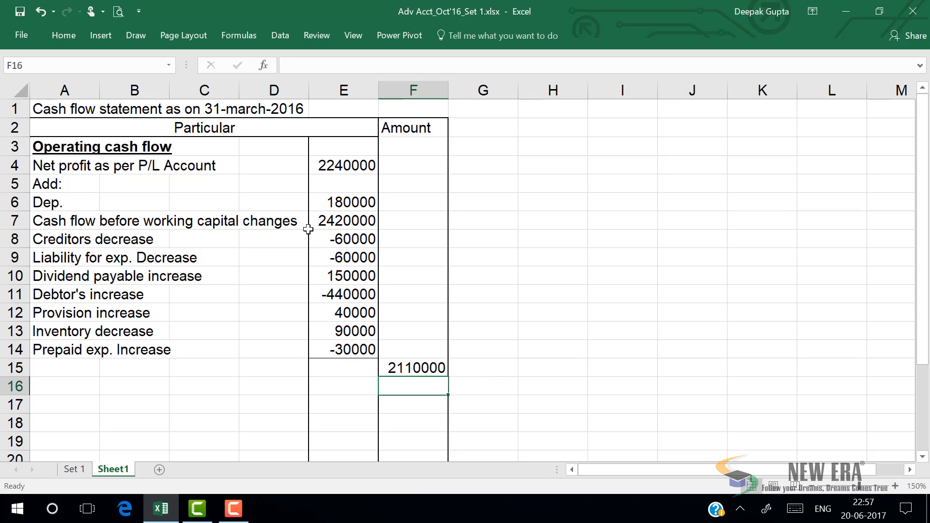
Enter the label "Net cash flow from operating activity" in cell A15.
click(80, 371)
text(Net casa)
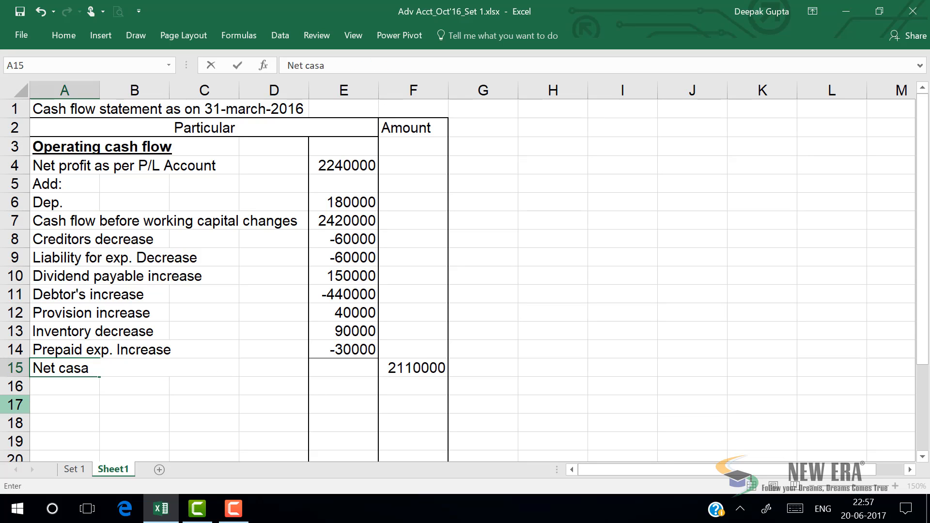
key(BackSpace)
text(h fl)
text(ow from)
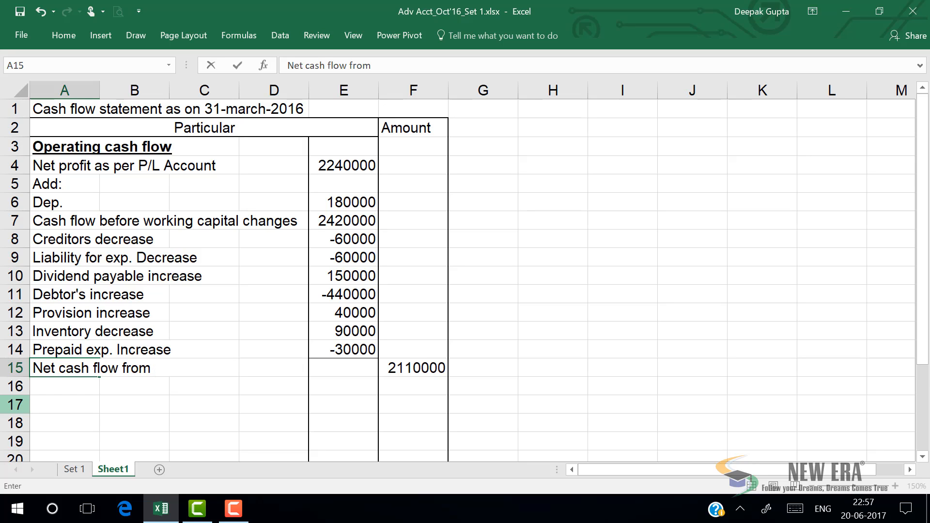
text(operating)
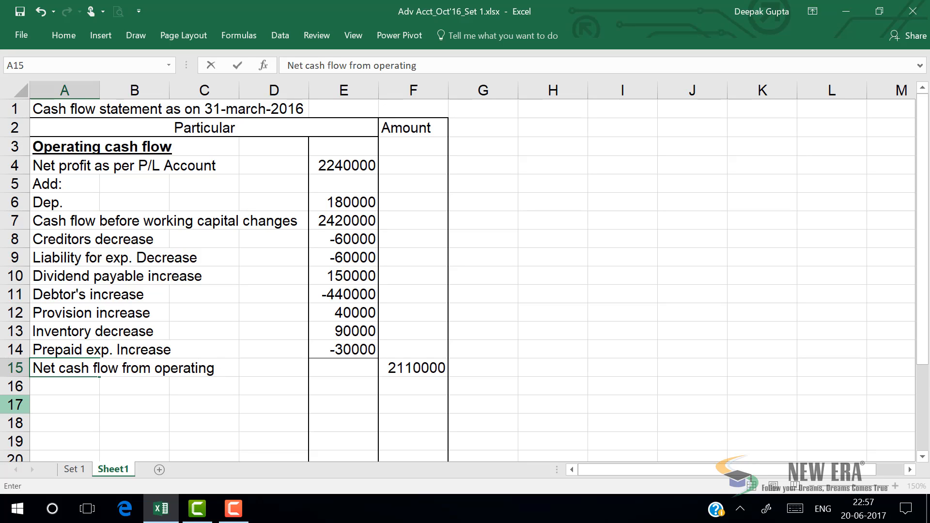
text( activity)
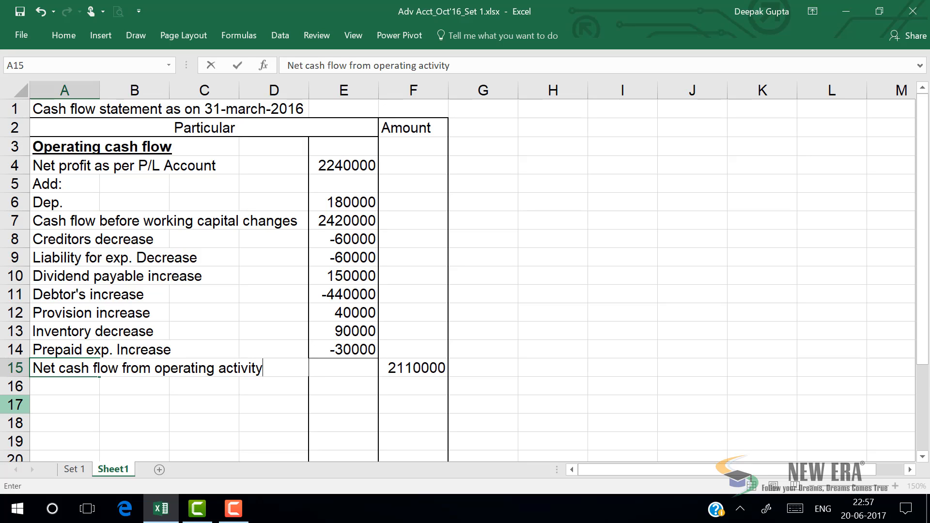
key(Return)
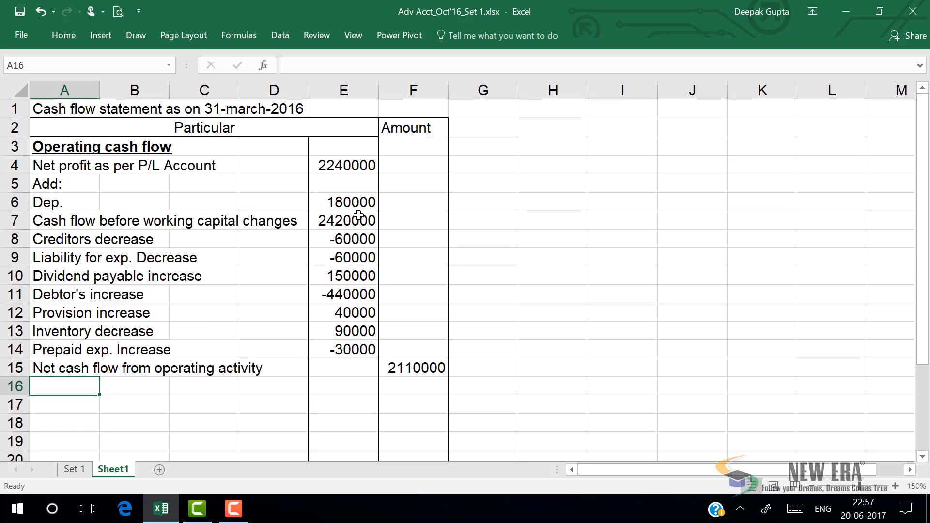
Check the formula in cell E7 behind the cash flow before working capital changes.
click(354, 202)
click(344, 226)
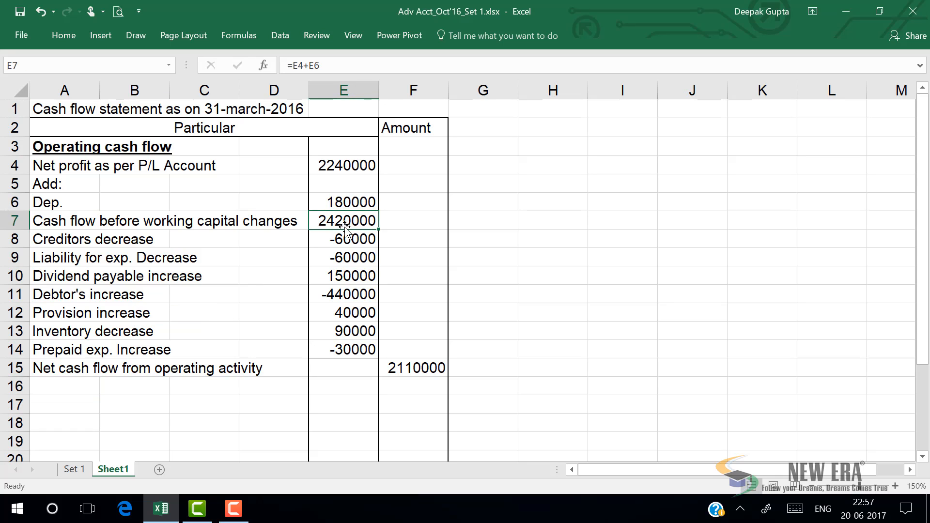
double_click(344, 223)
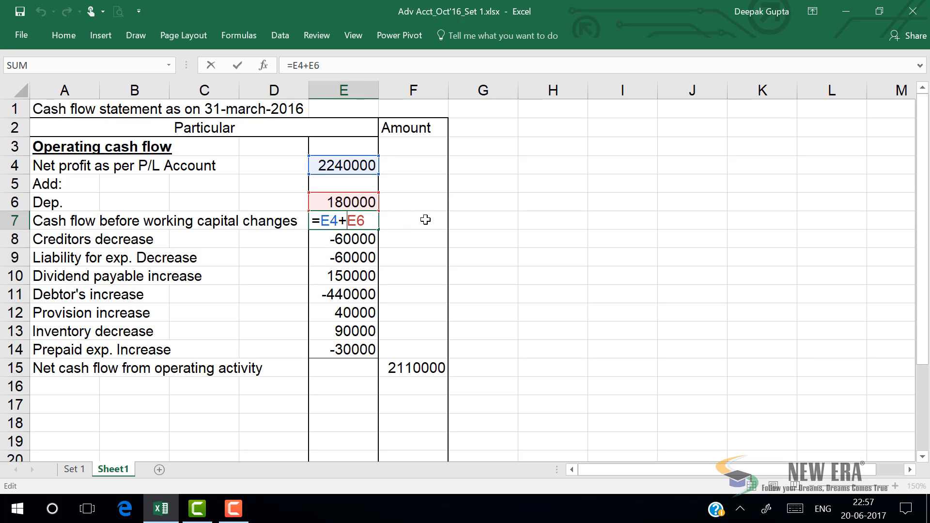
key(Return)
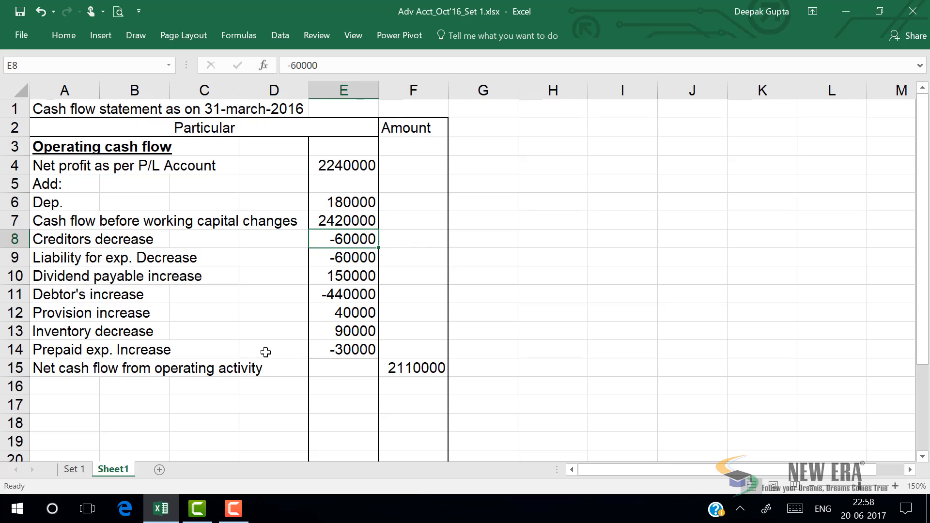
Add the bold, underlined heading "Investing cash flow" in cell A16 and select cell A17 below it.
click(67, 373)
click(46, 387)
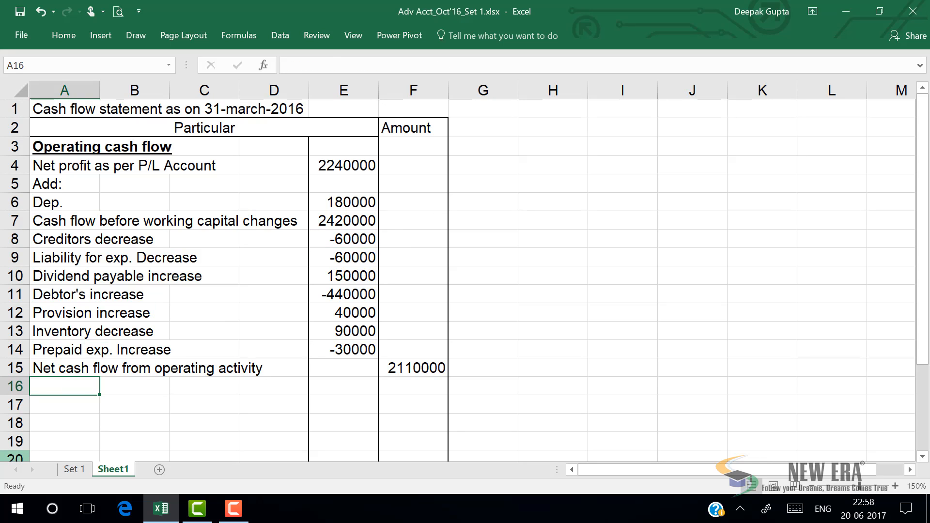
text(Investin)
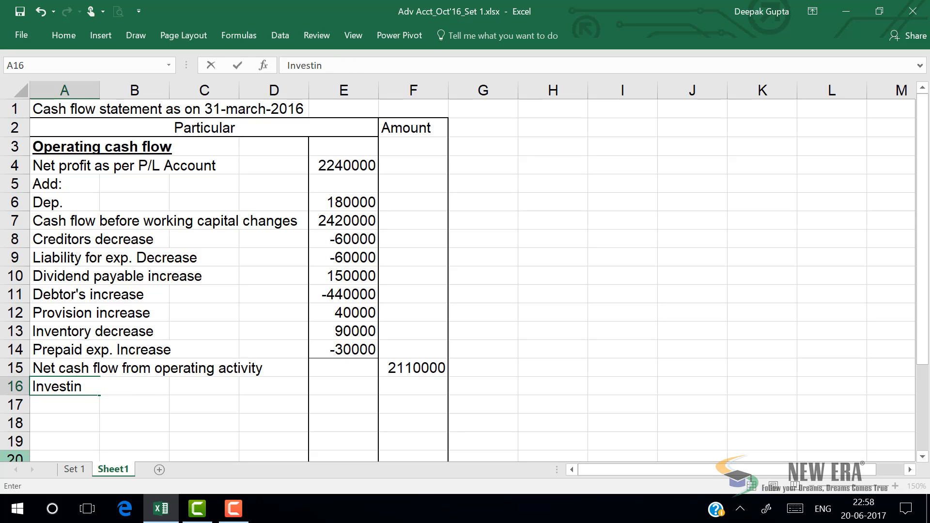
text(g cash fl)
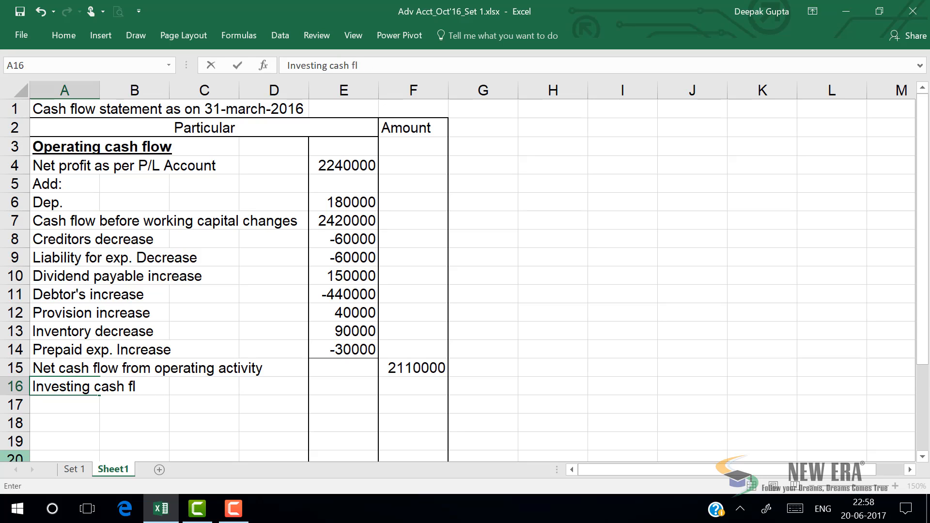
text(ow)
key(ctrl+Return)
key(ctrl+u)
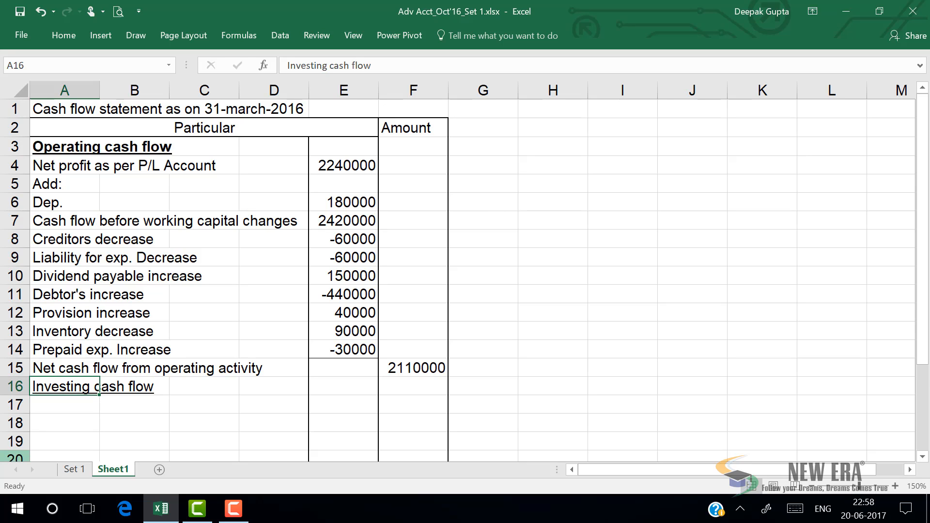
key(ctrl+b)
key(Down)
key(Down)
key(Down)
key(Down)
key(Down)
key(Down)
key(Down)
key(Down)
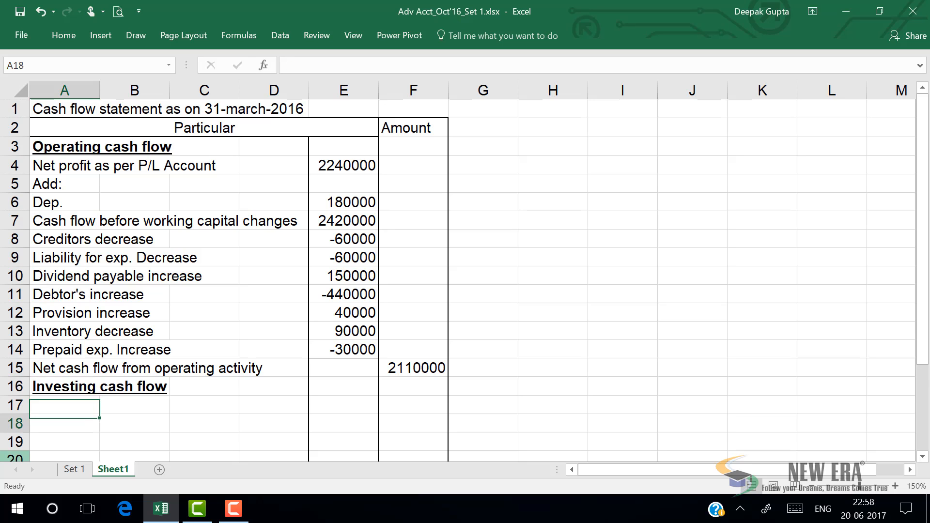
key(Up)
key(Up)
key(Up)
key(Up)
key(Up)
key(Up)
key(Up)
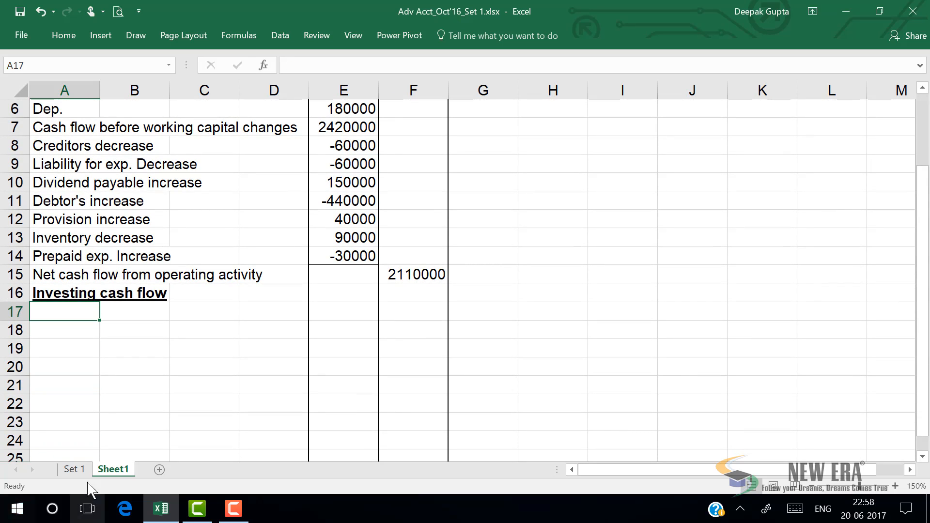
On sheet Set 1, calculate the change in plant and machinery in cell J48 with =H48-G48 and check both years' balances.
click(72, 469)
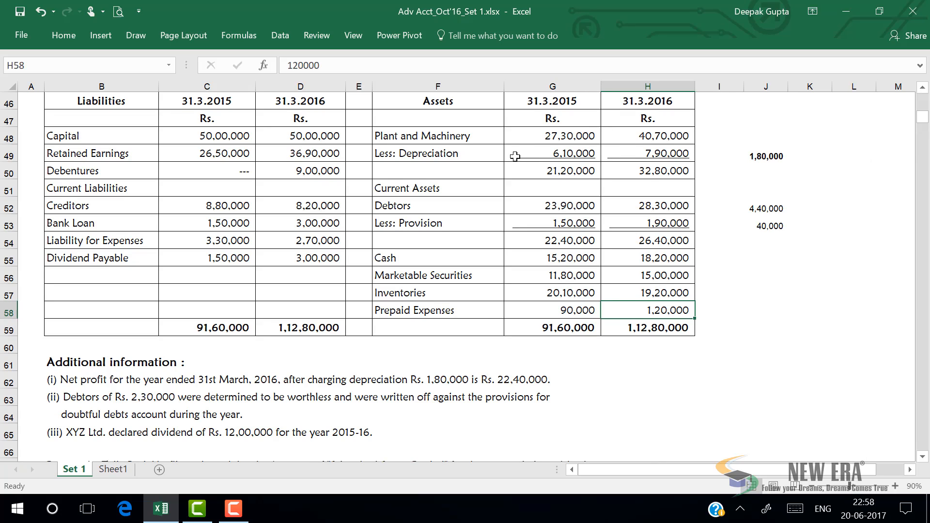
click(752, 134)
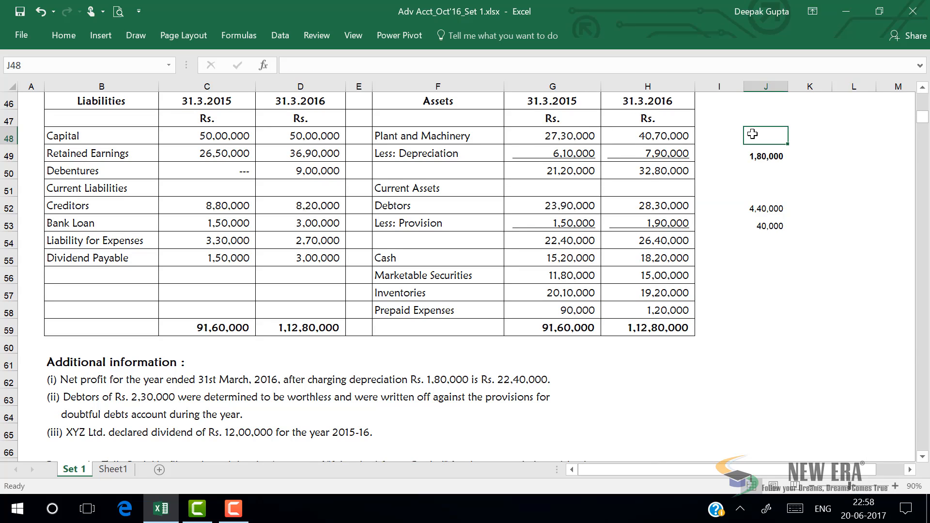
text(=)
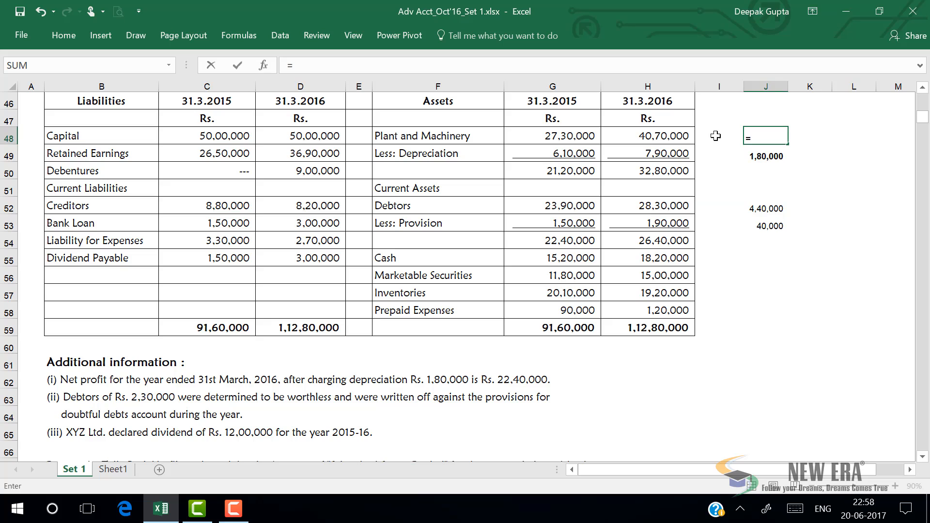
click(690, 137)
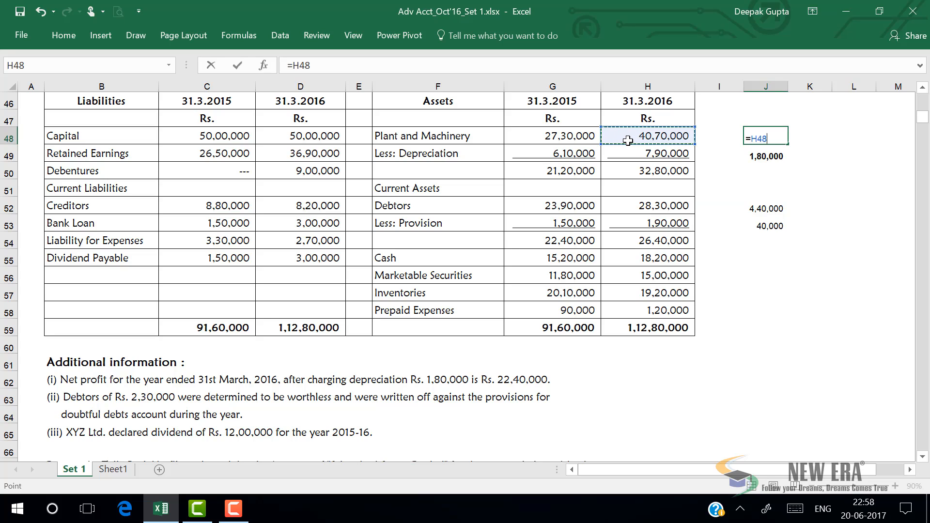
text(-)
click(587, 136)
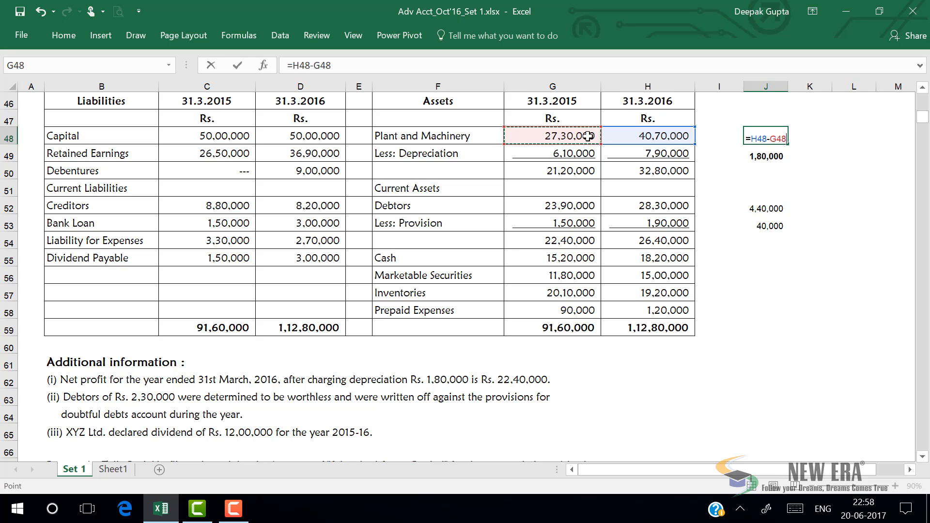
key(Return)
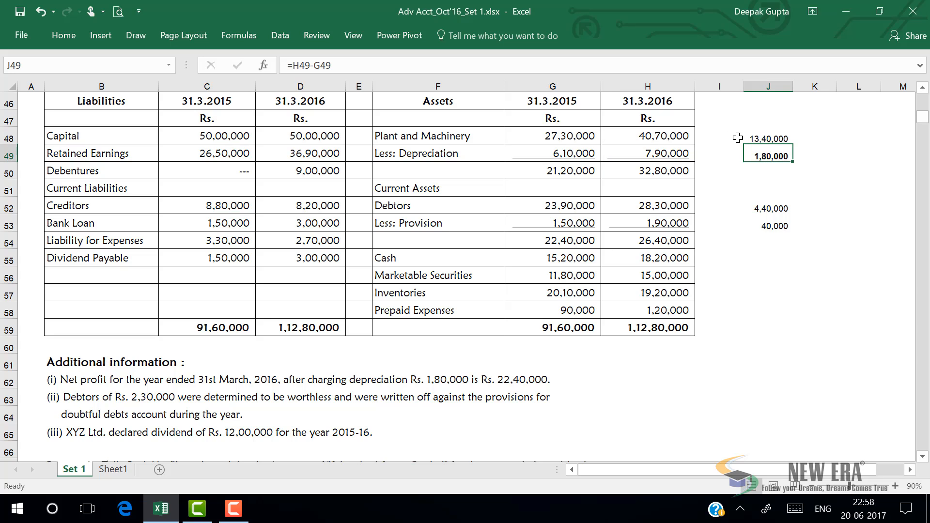
click(570, 135)
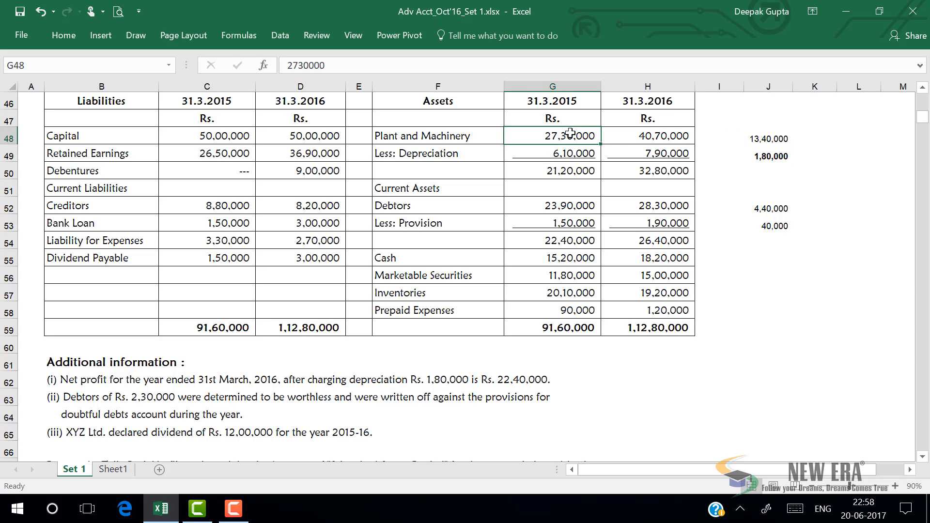
click(665, 140)
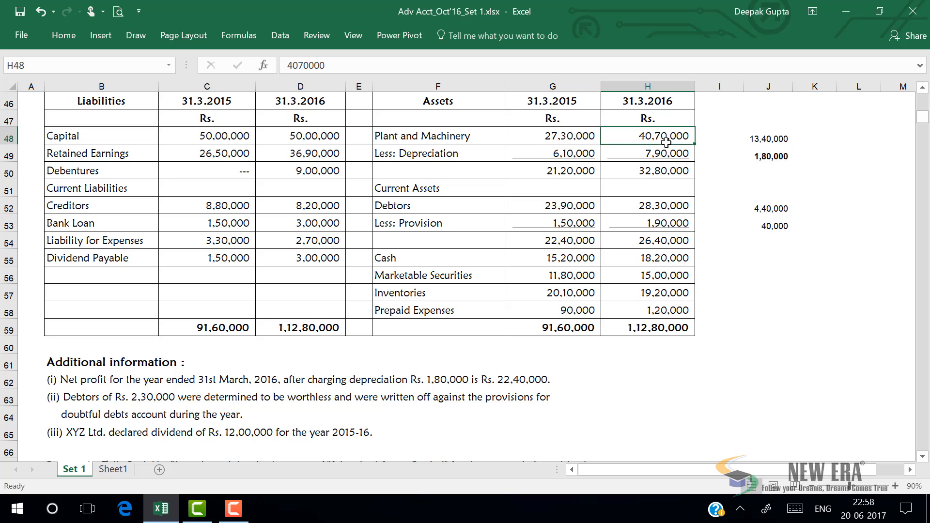
Review the plant and machinery and depreciation changes in cells J48 and J49 against both years' depreciation balances.
click(738, 139)
click(771, 138)
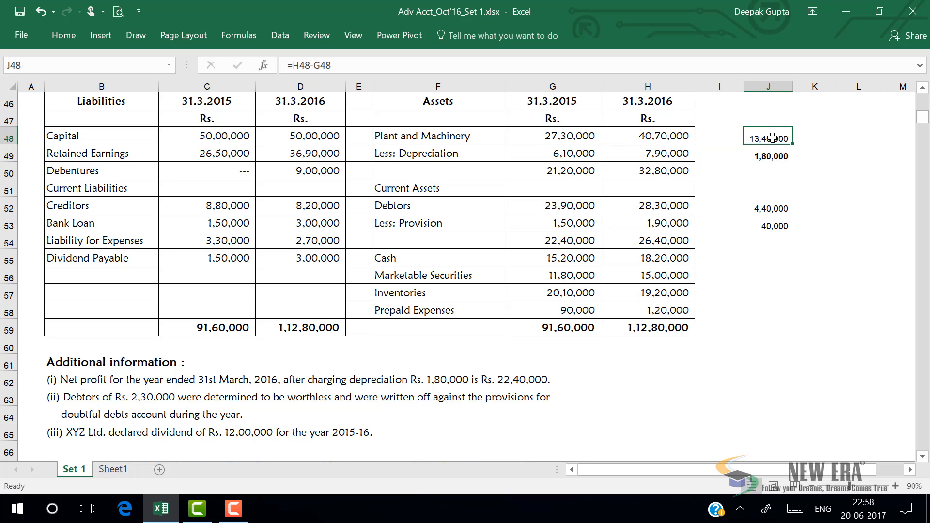
click(576, 149)
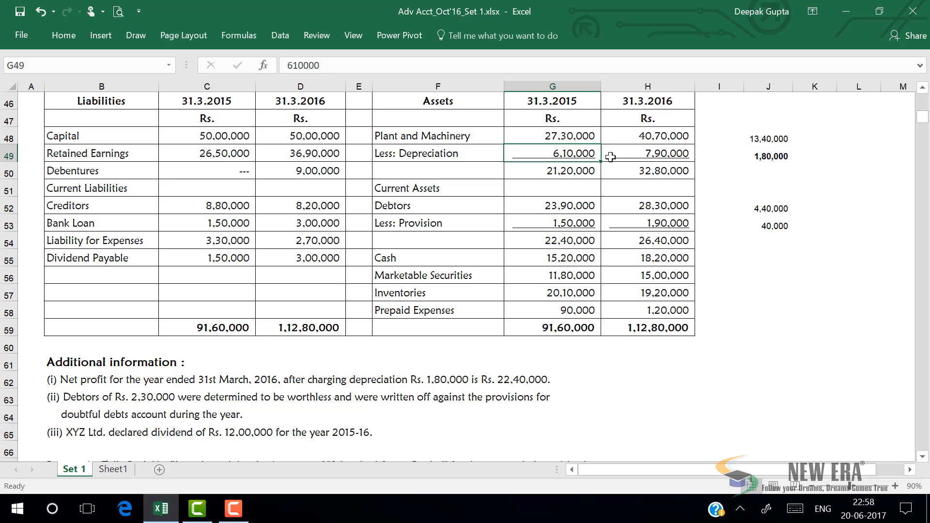
click(654, 151)
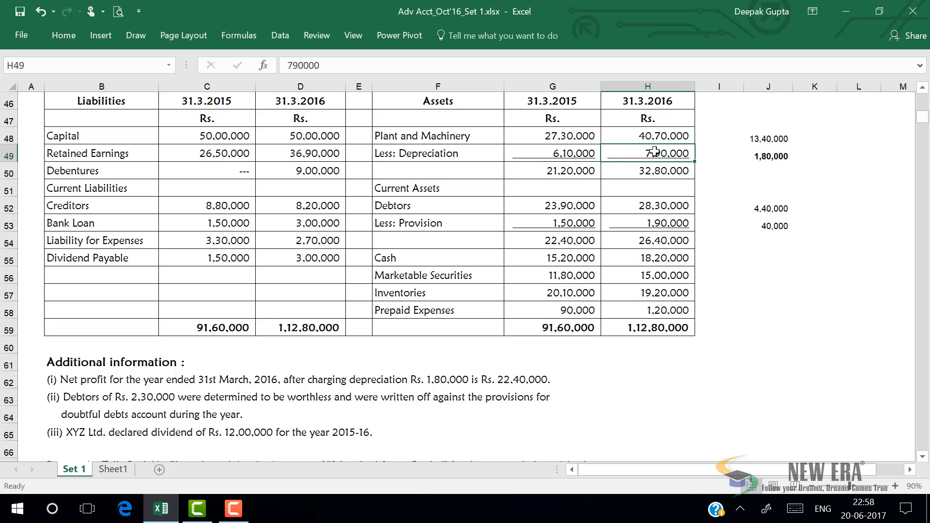
click(780, 164)
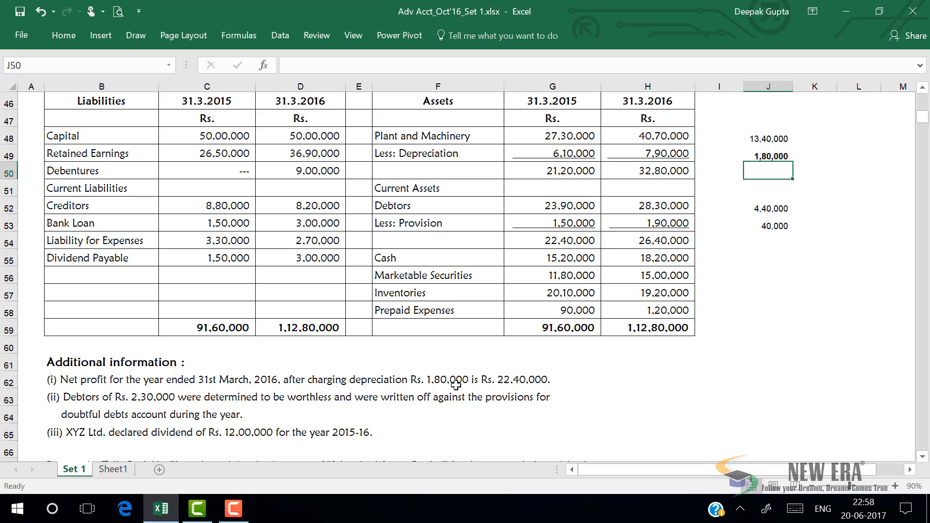
click(766, 163)
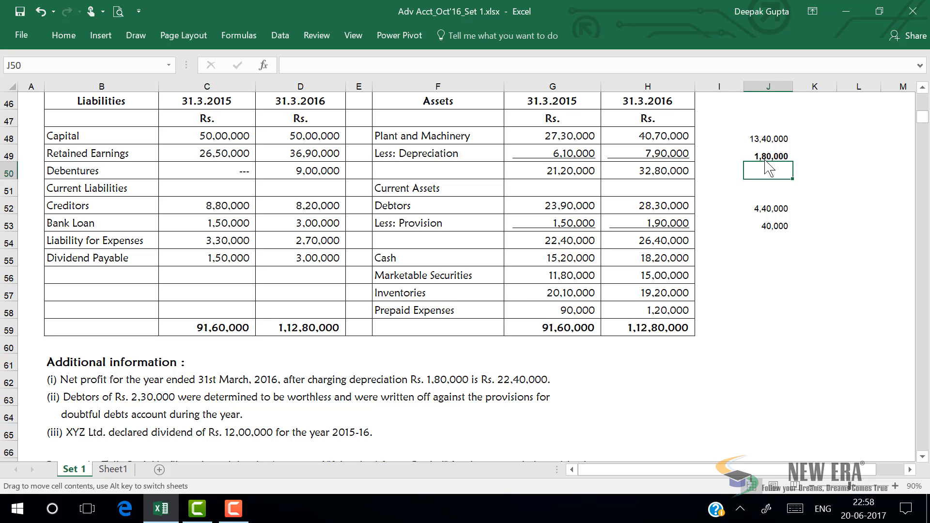
click(763, 156)
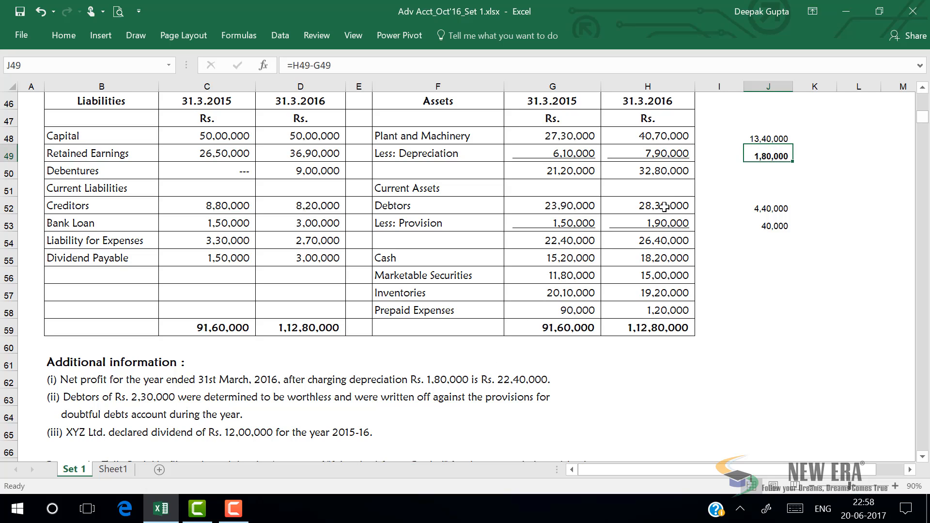
click(768, 140)
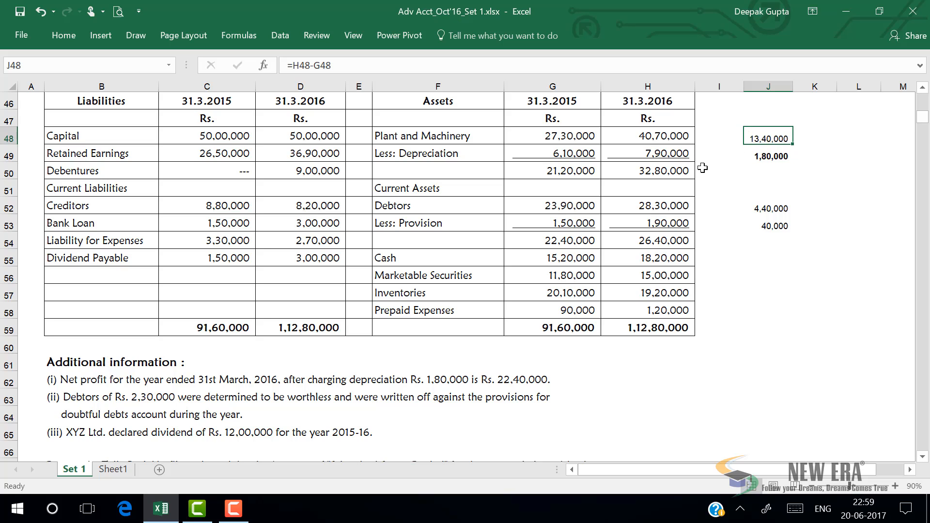
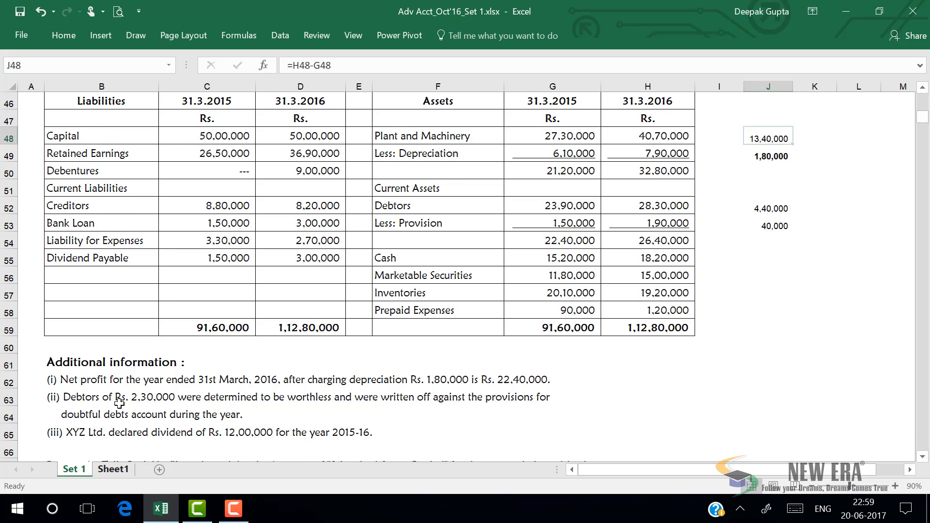
Enter the label "Plant purchase" in cell A17 of Sheet1.
click(106, 475)
text(Pla)
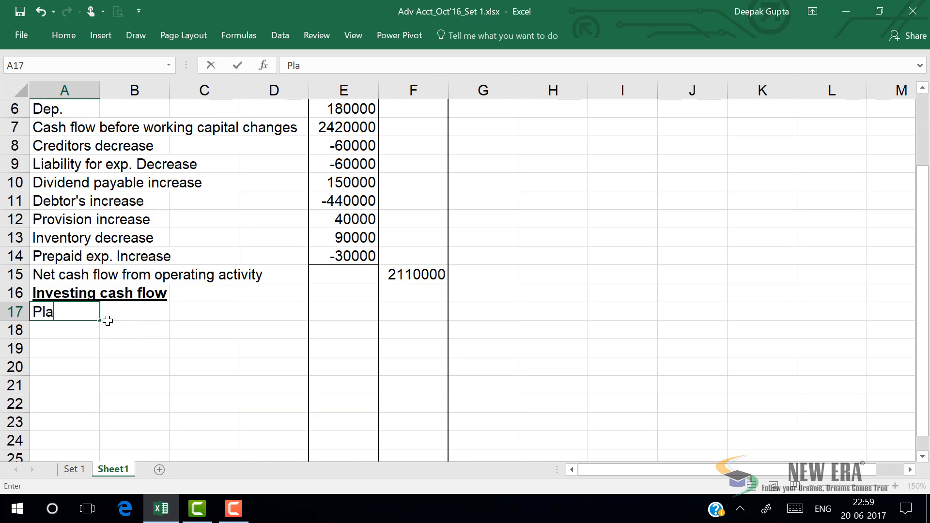
text(nt purchase)
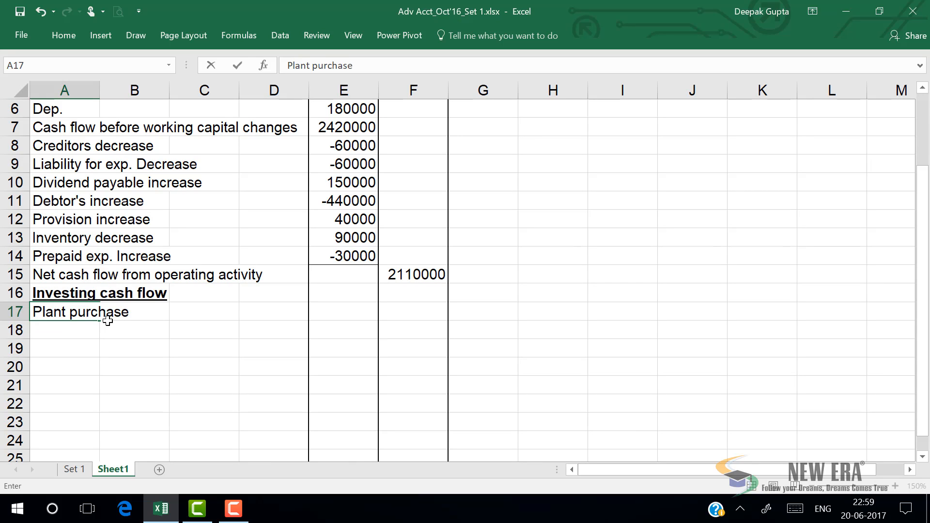
key(Return)
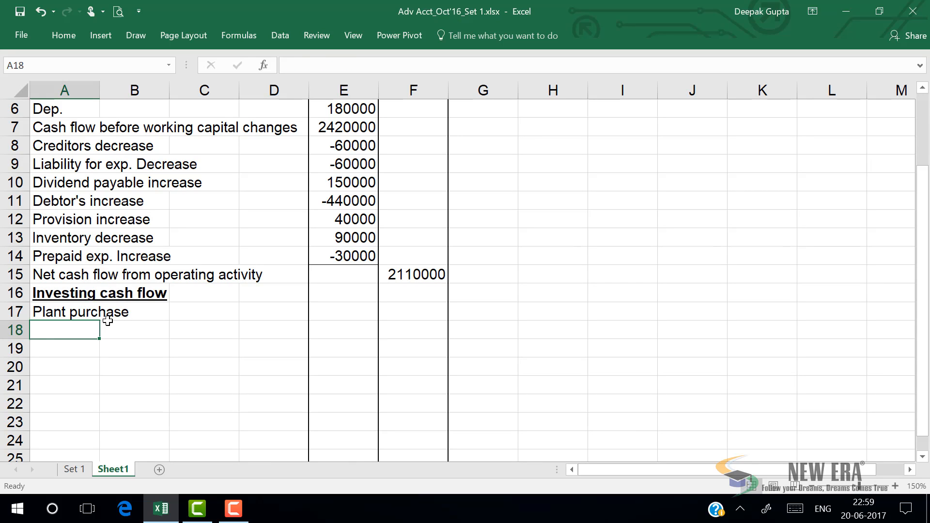
Enter 1340000 as the plant purchase amount in cell E17.
key(Up)
key(Right)
key(Right)
key(Right)
key(Right)
key(Right)
key(Left)
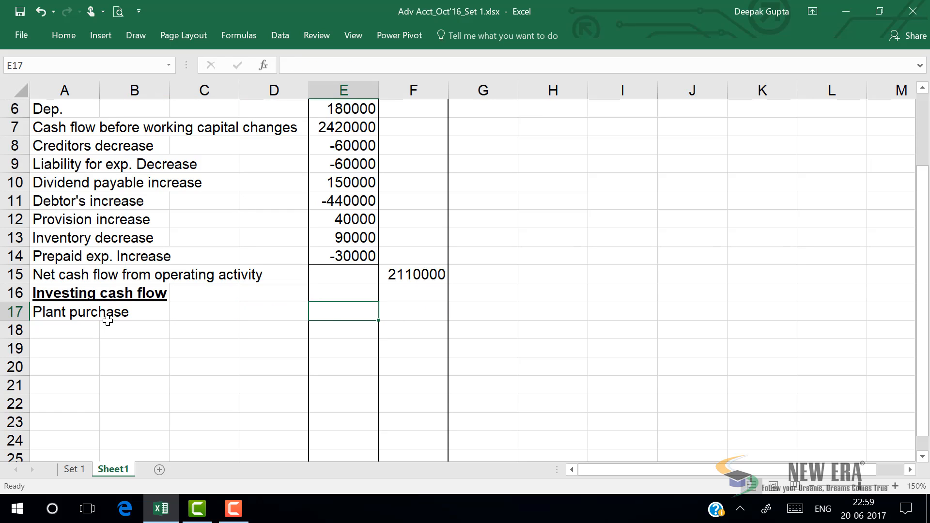
text(1340000)
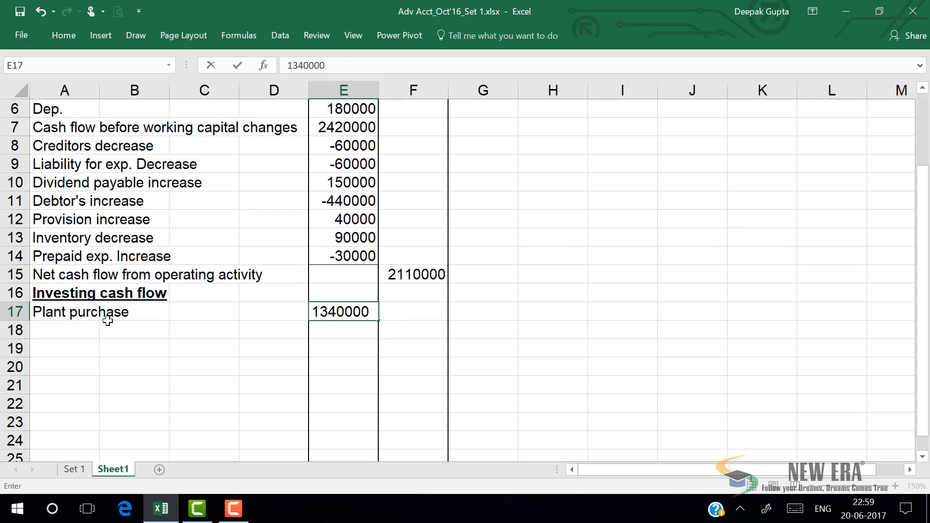
key(Return)
Turn the plant purchase amount in cell E17 into an outflow of -1340000.
key(Up)
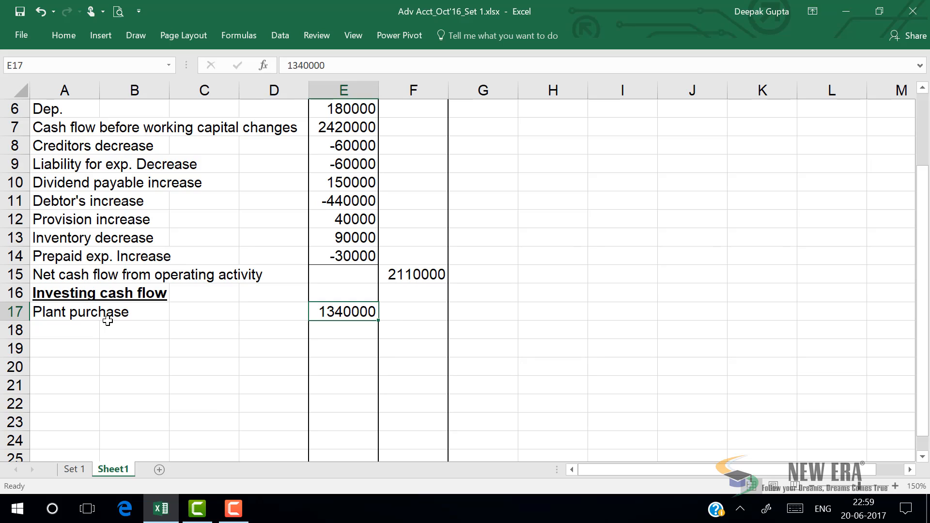
key(F2)
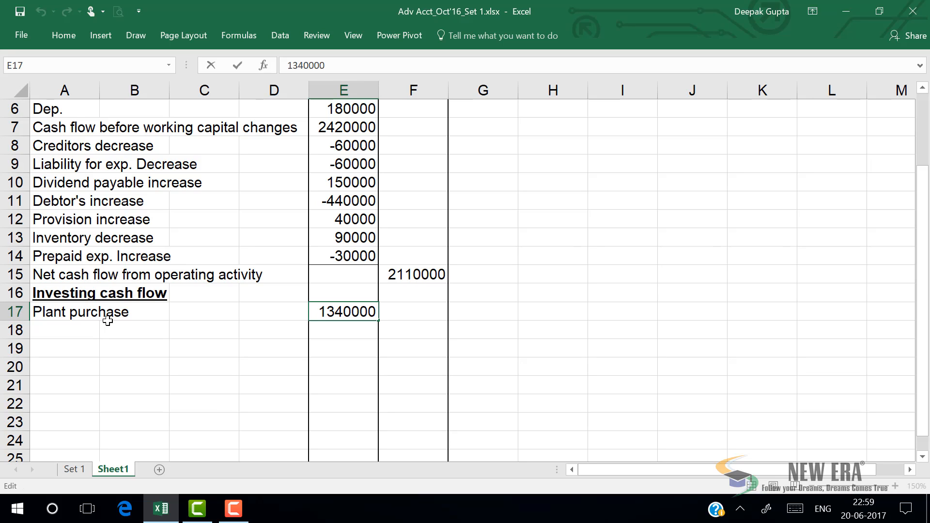
key(Home)
text(-)
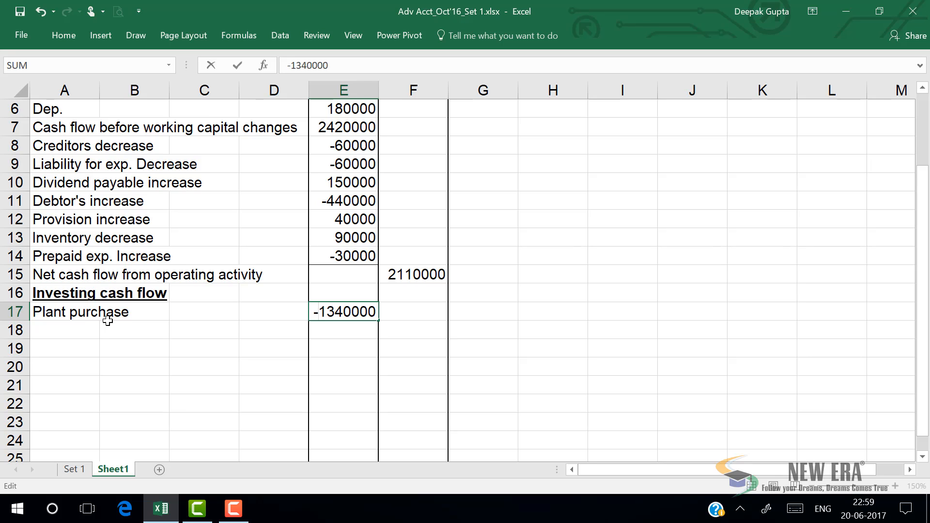
key(Return)
Check the Marketable Securities row on sheet Set 1 and enter the label "Marketble security purchase" in cell A18 of Sheet1.
click(84, 328)
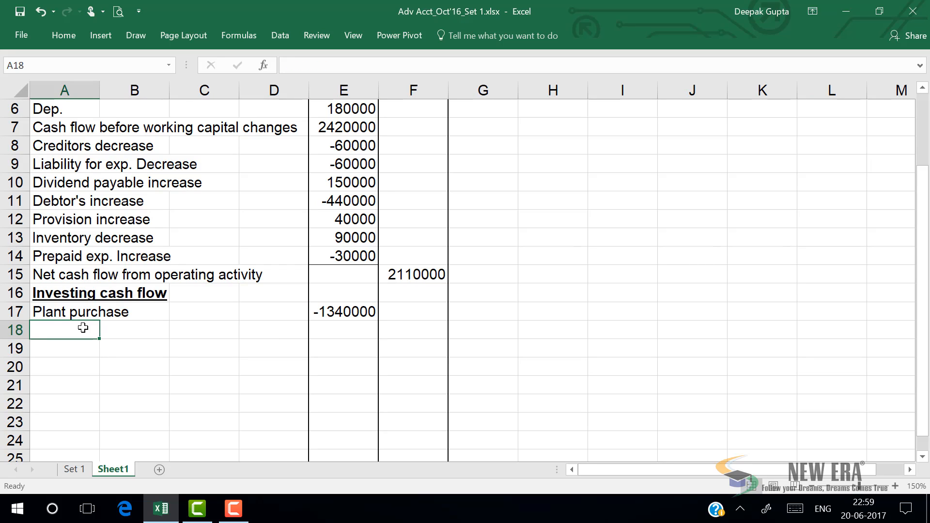
click(81, 469)
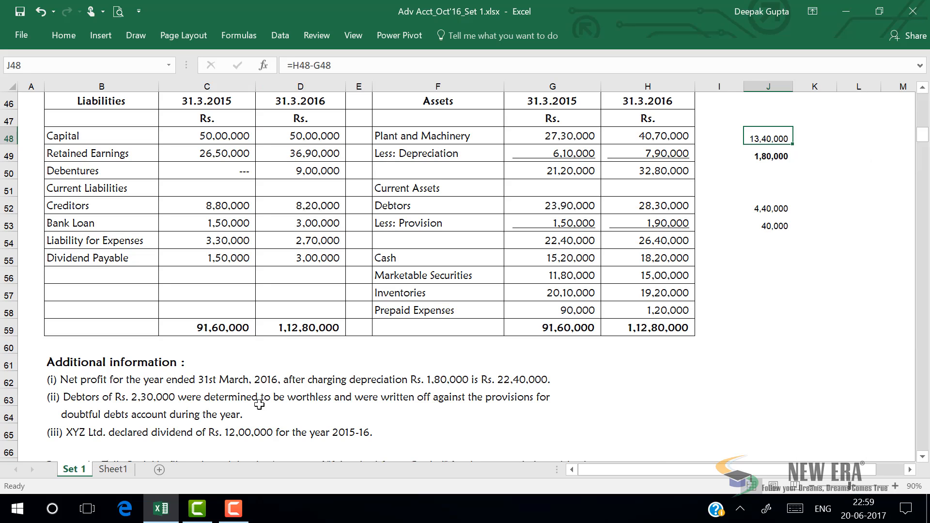
click(427, 287)
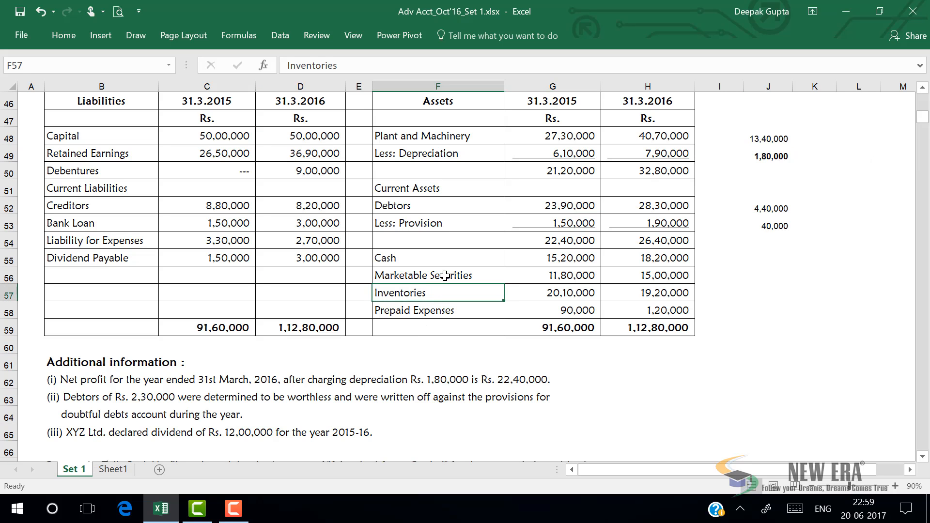
click(442, 275)
click(635, 277)
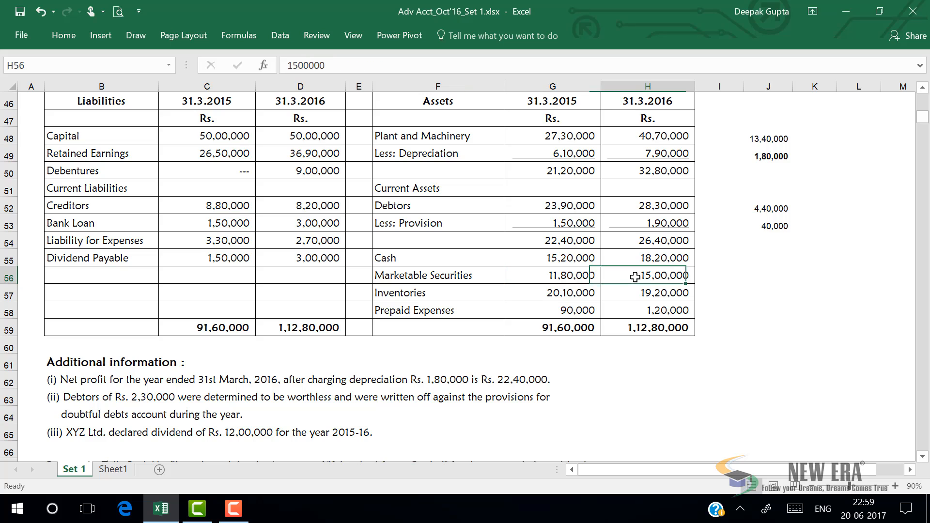
click(112, 469)
text(M)
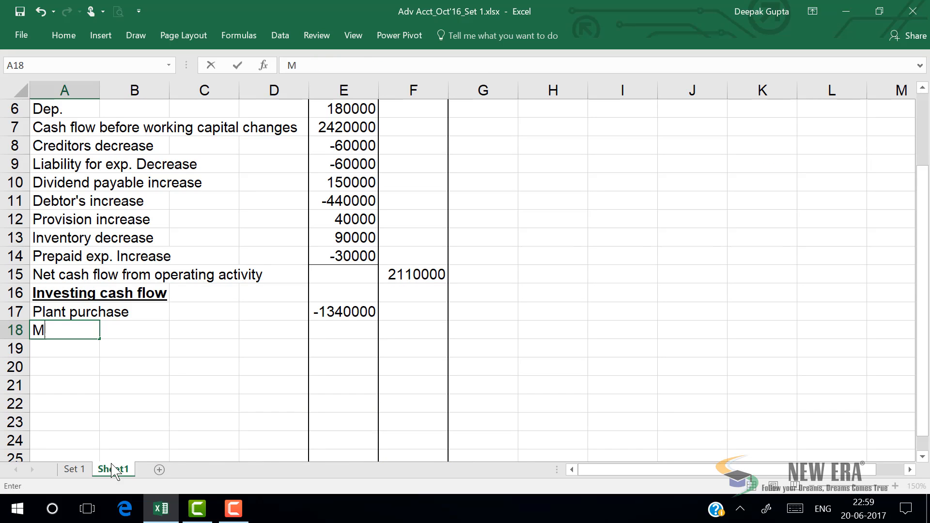
text(arketbl)
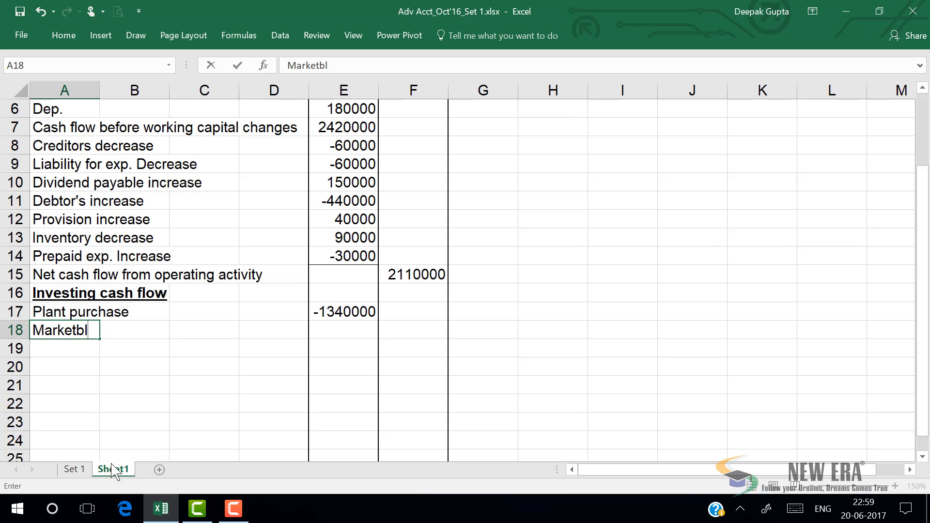
text(e security purchase)
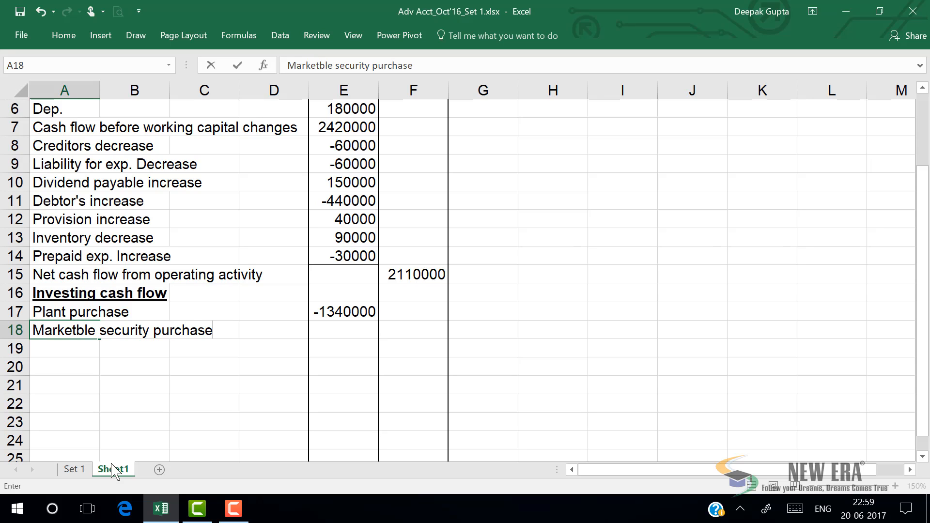
key(Return)
Select cell E18 on Sheet1, and on sheet Set 1 calculate the change in marketable securities in cell J56 with =H56-G56.
key(Up)
key(Right)
key(Right)
key(Right)
key(Right)
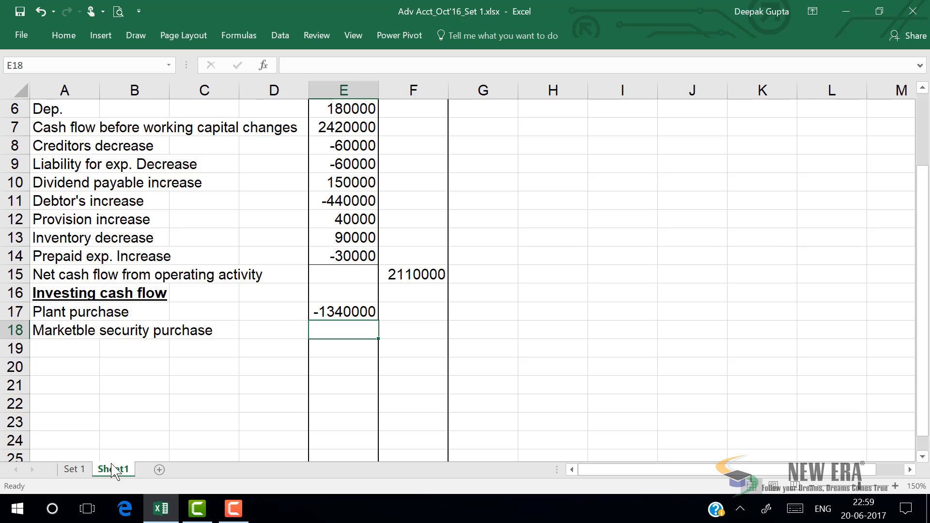
click(73, 470)
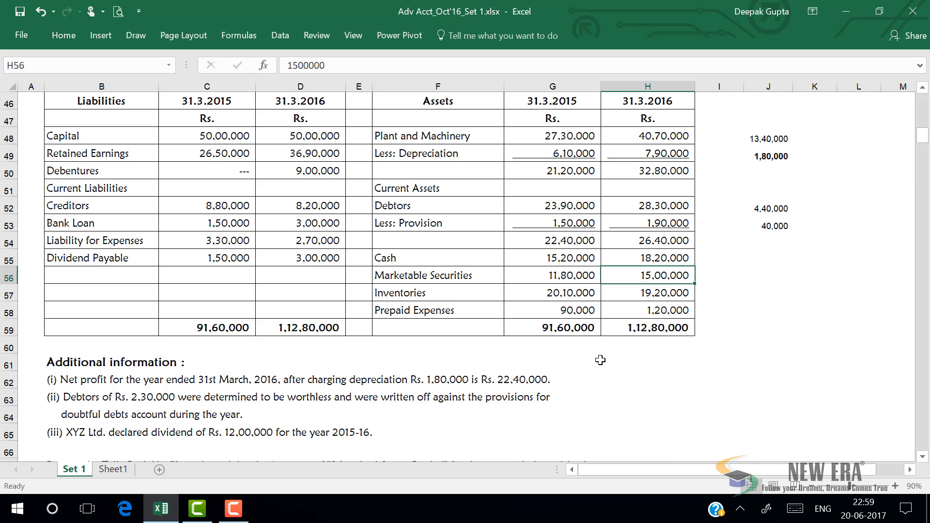
click(759, 273)
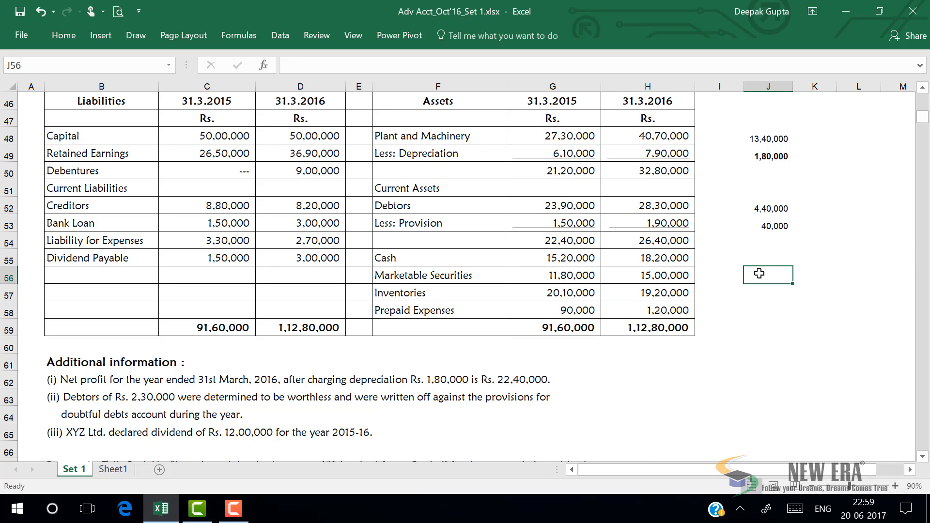
text(=)
click(658, 277)
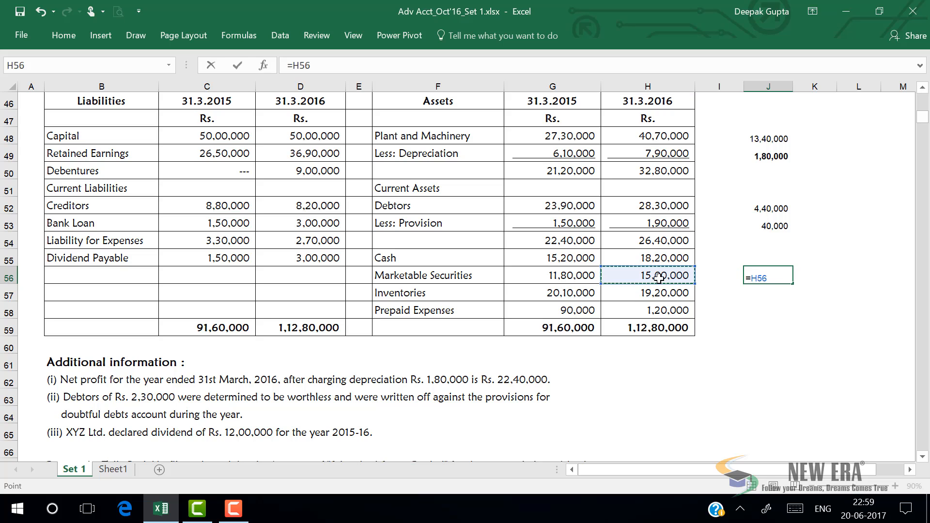
text(-)
click(574, 276)
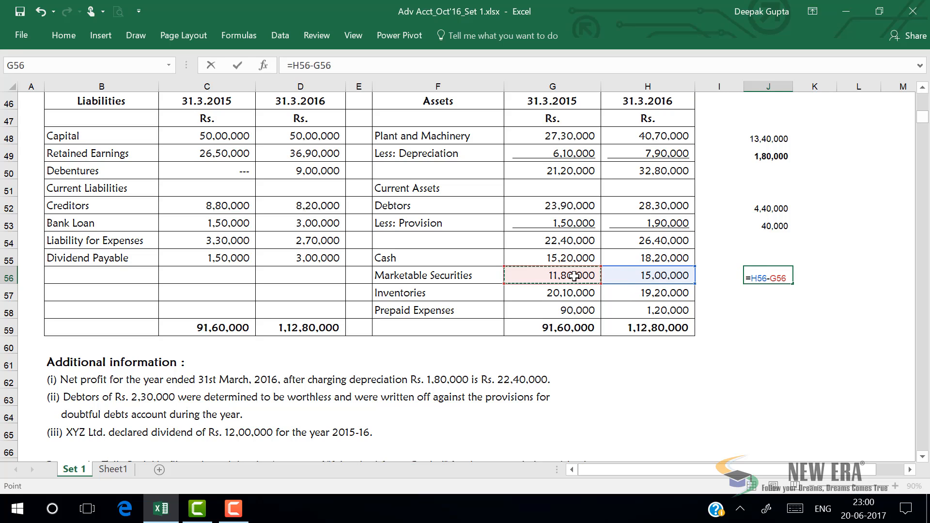
key(Return)
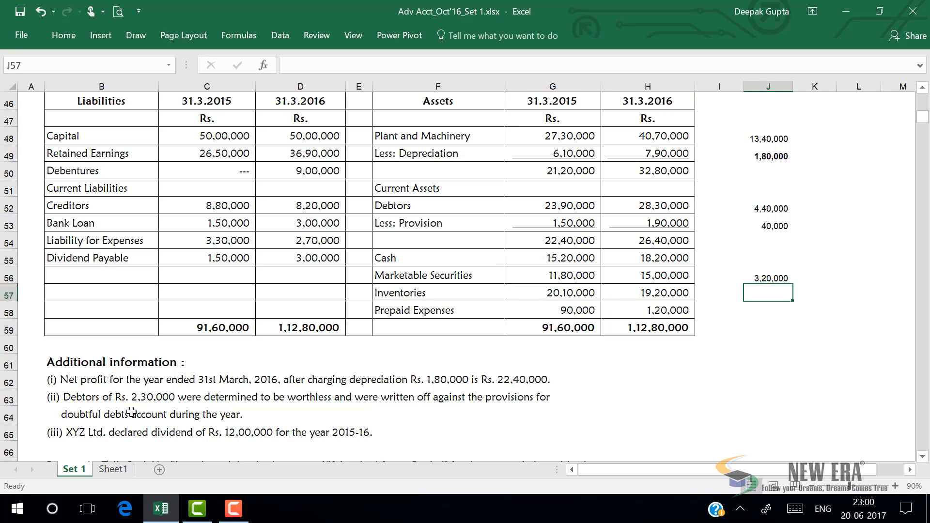
Enter -320000 as the marketable security purchase amount in cell E18 of Sheet1.
click(113, 469)
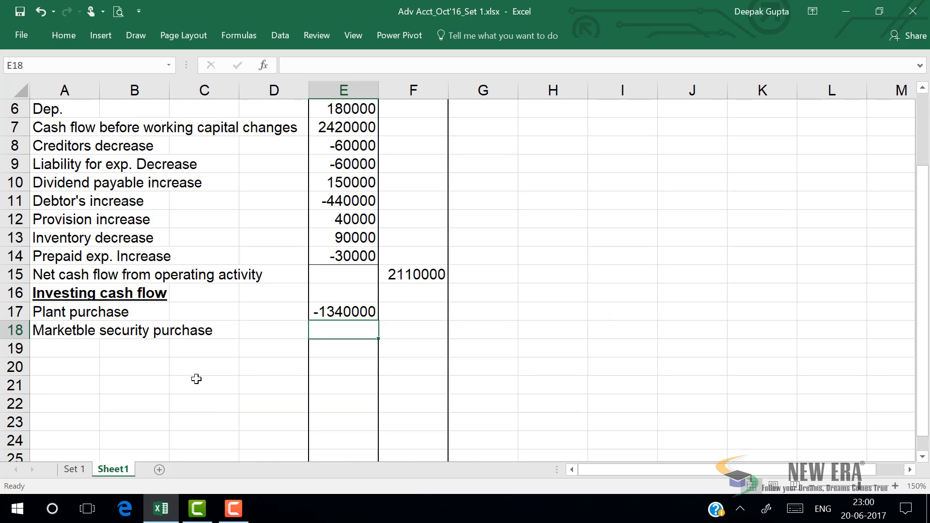
text(-320)
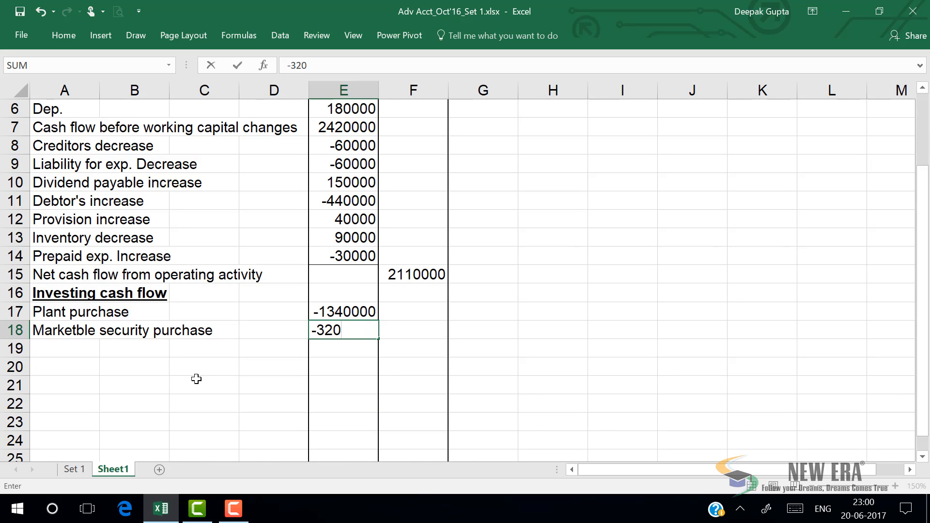
text(000)
key(Return)
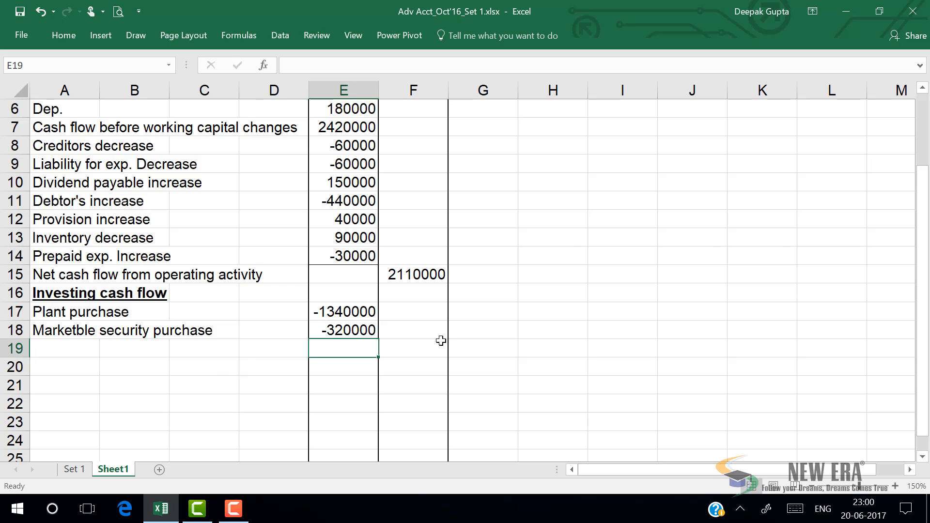
Add a bottom border to cell E18 to close the investing amounts and select cell F19.
click(338, 331)
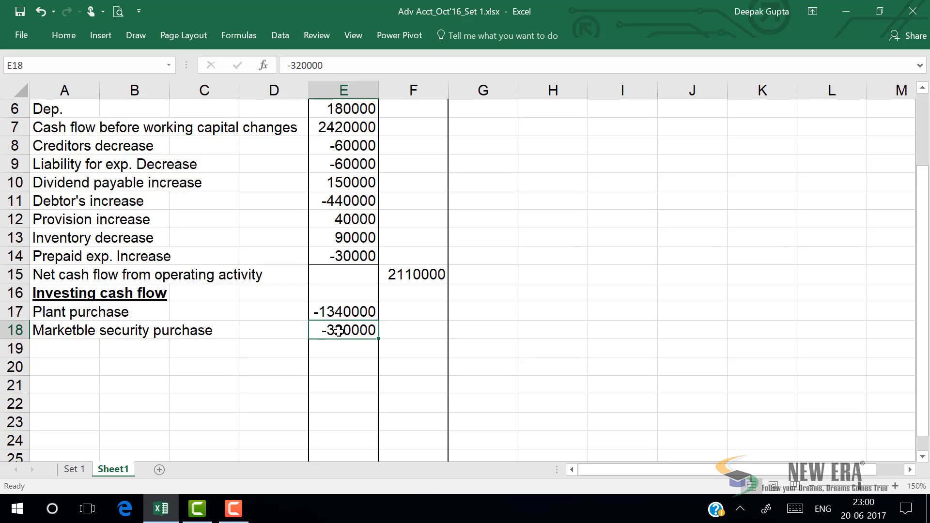
click(67, 37)
click(172, 81)
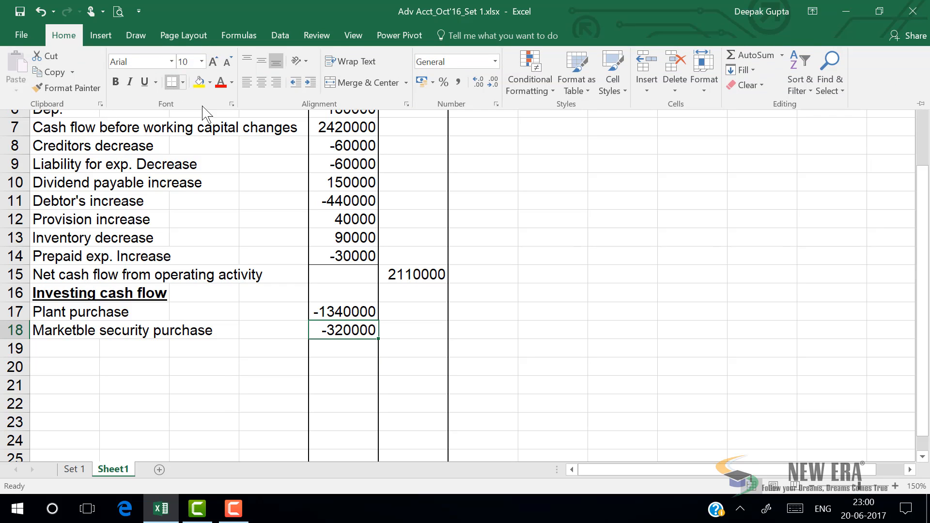
click(410, 354)
click(410, 354)
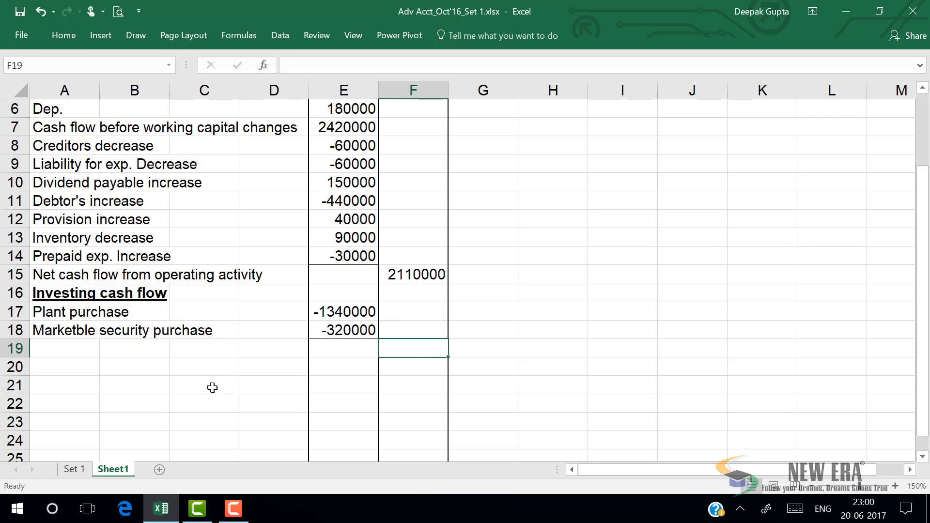
Total the plant and marketable security purchases in cell F19 with =E17+E18.
text(=)
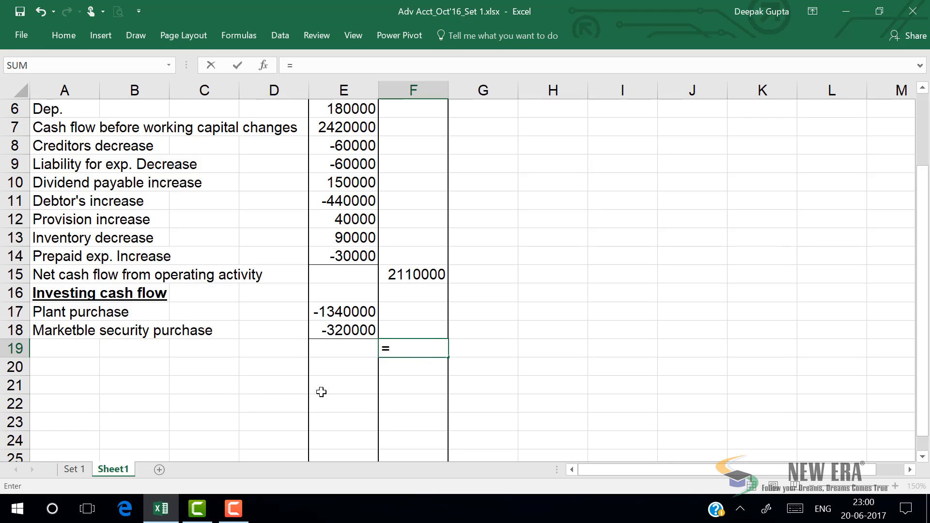
click(341, 310)
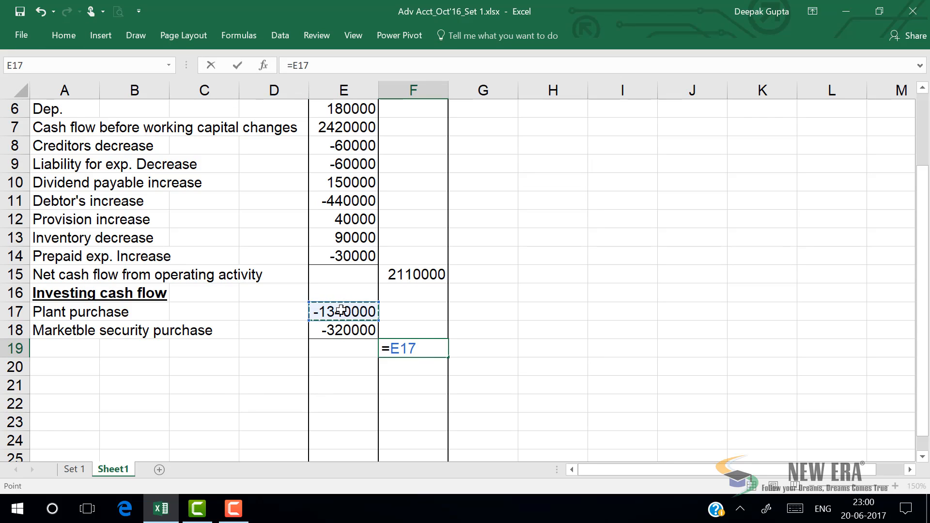
text(+)
click(336, 327)
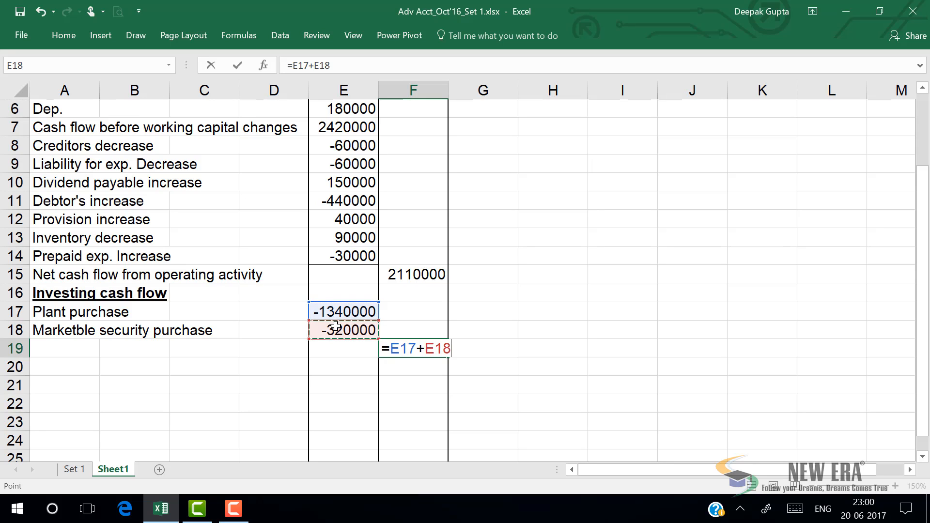
key(Return)
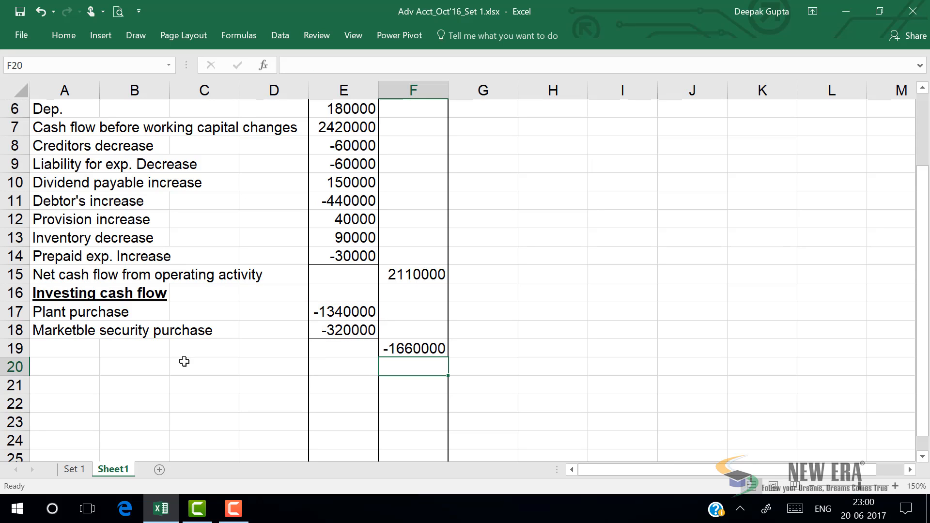
Enter the label "Net cash flow from investing activity" in cell A19.
click(86, 352)
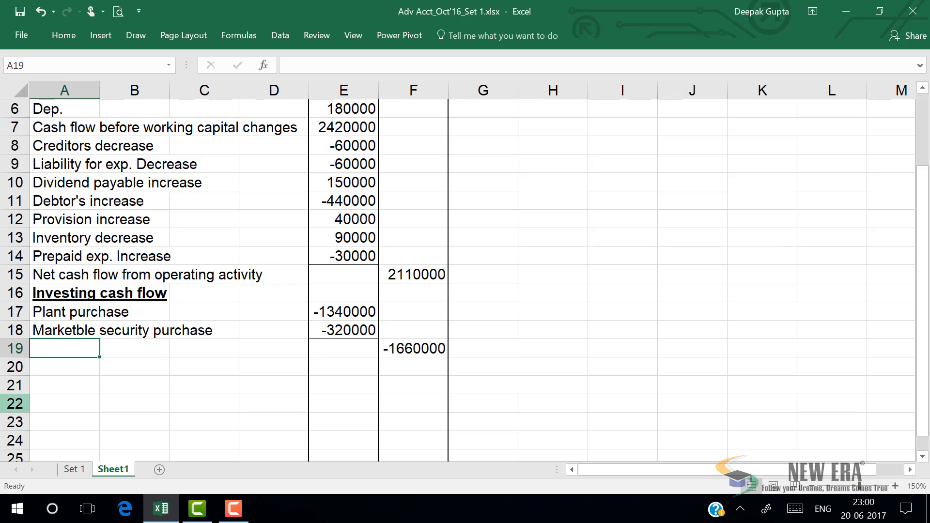
text(Net )
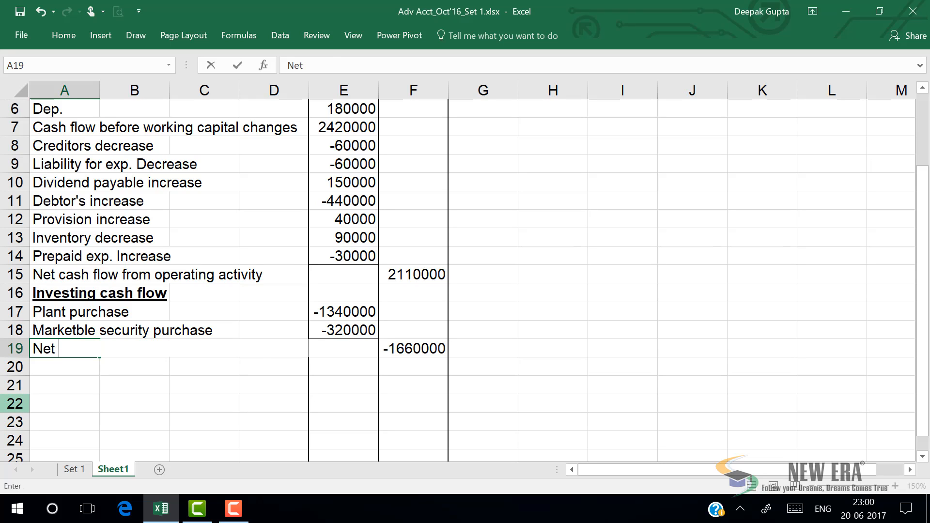
text(cash flow)
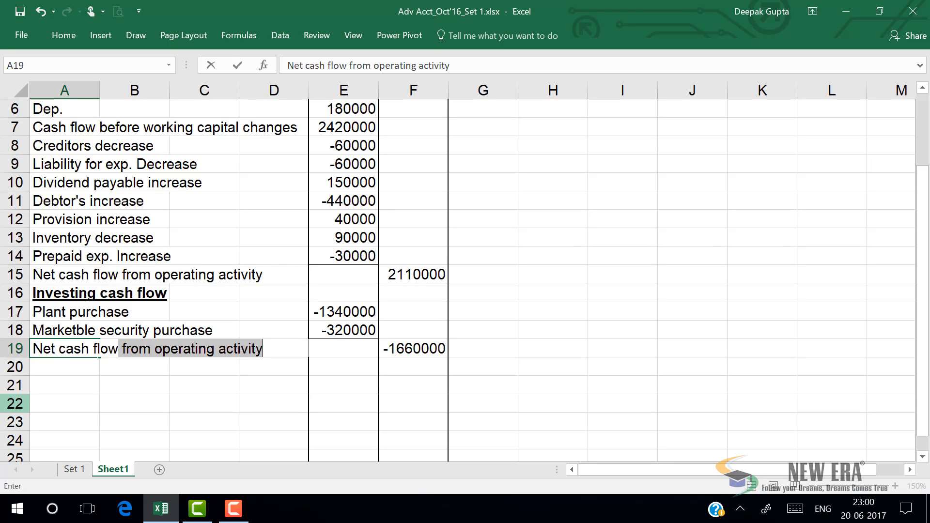
text( from )
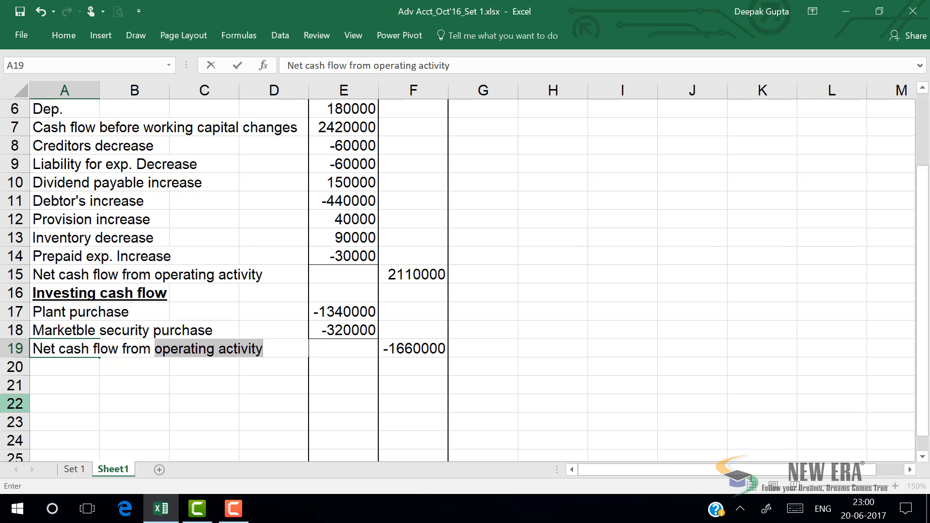
text(in)
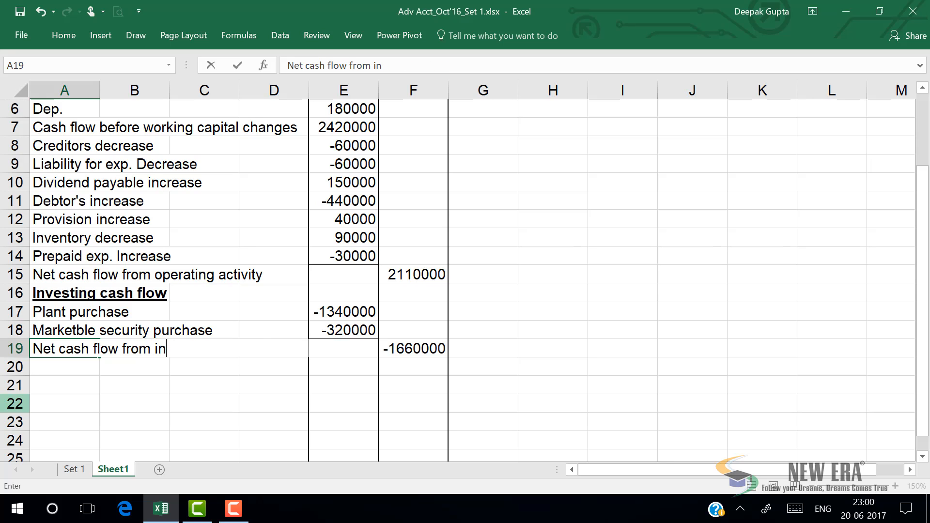
text(vesting a)
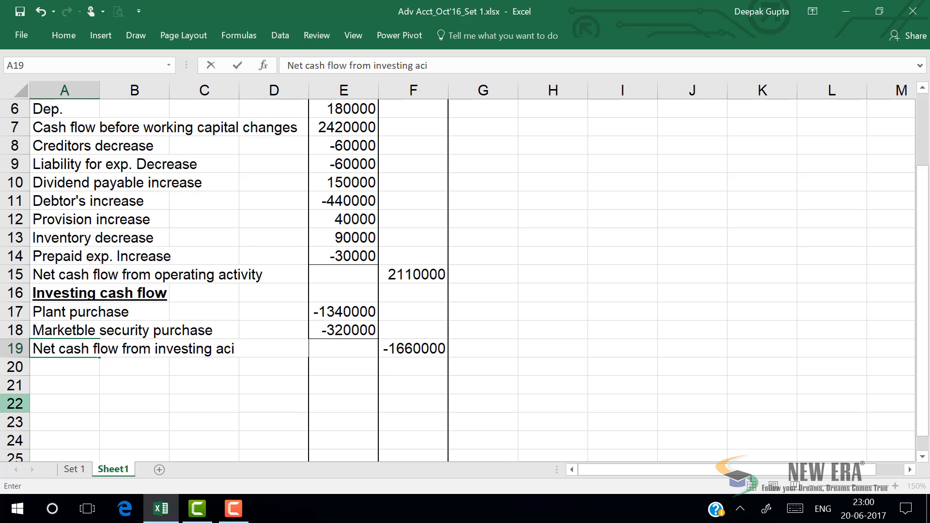
text(ctivity)
key(Return)
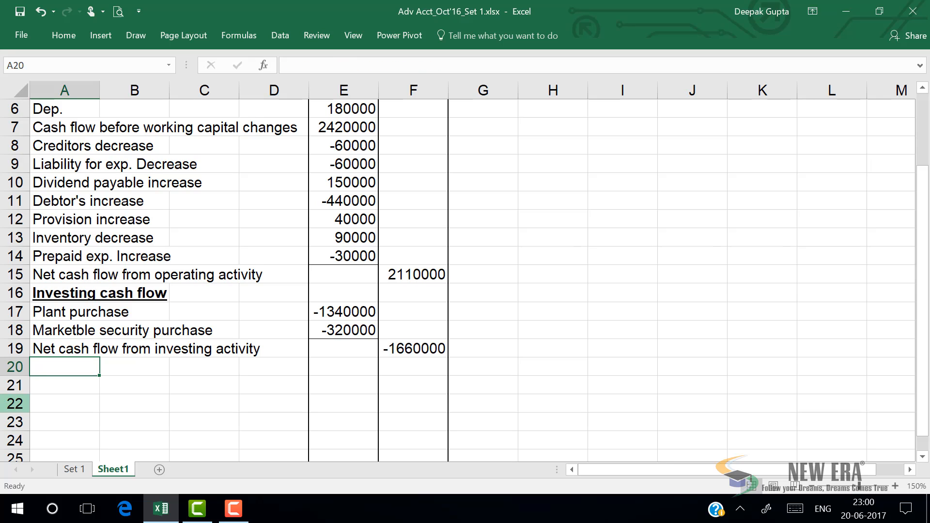
Enter the section heading "Financing cash flow" in cell A20.
key(Down)
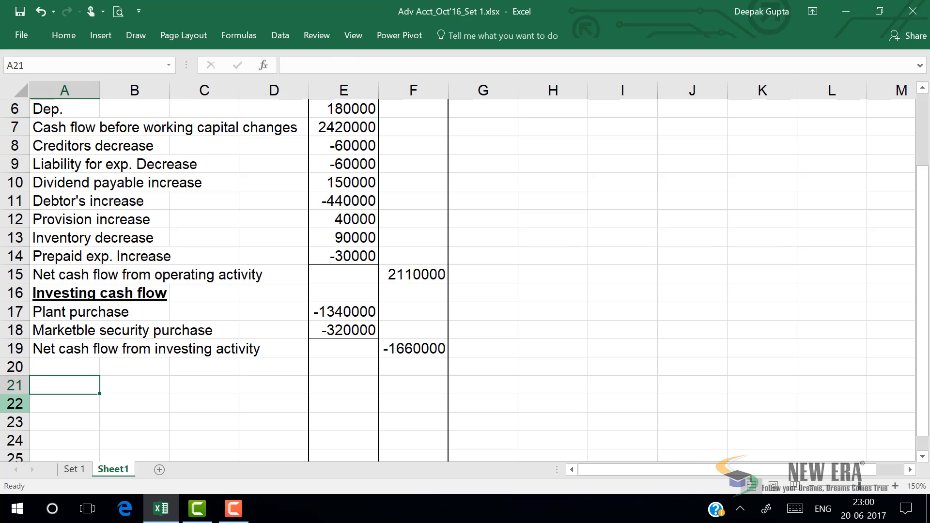
key(Down)
key(Up)
key(Up)
key(Down)
key(Up)
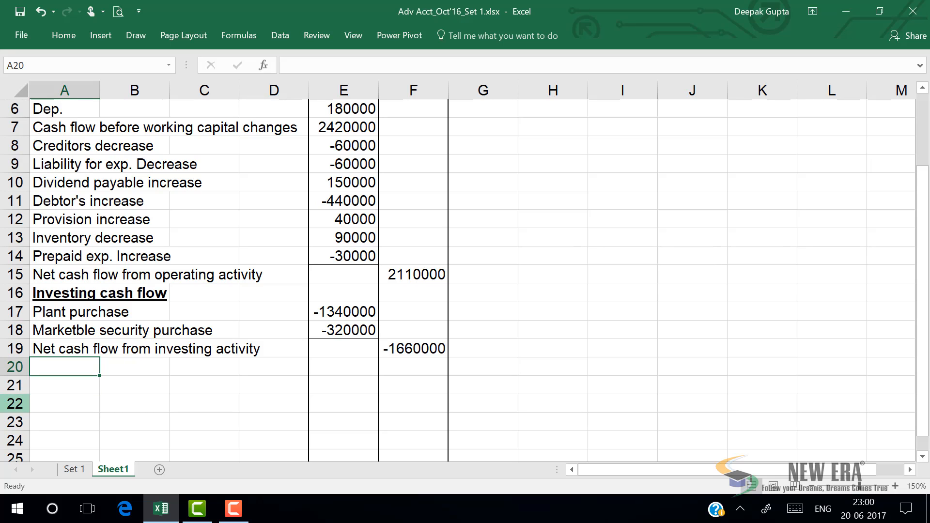
text(F)
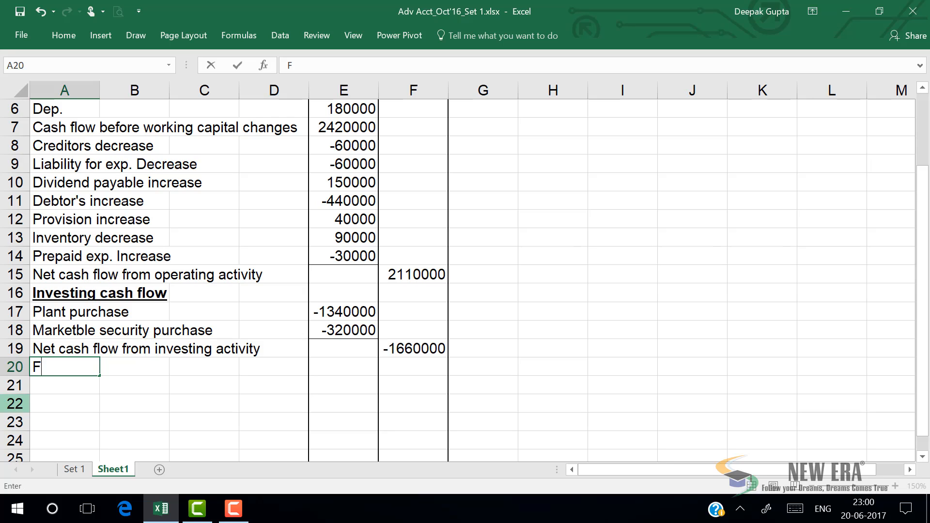
text(inancing a)
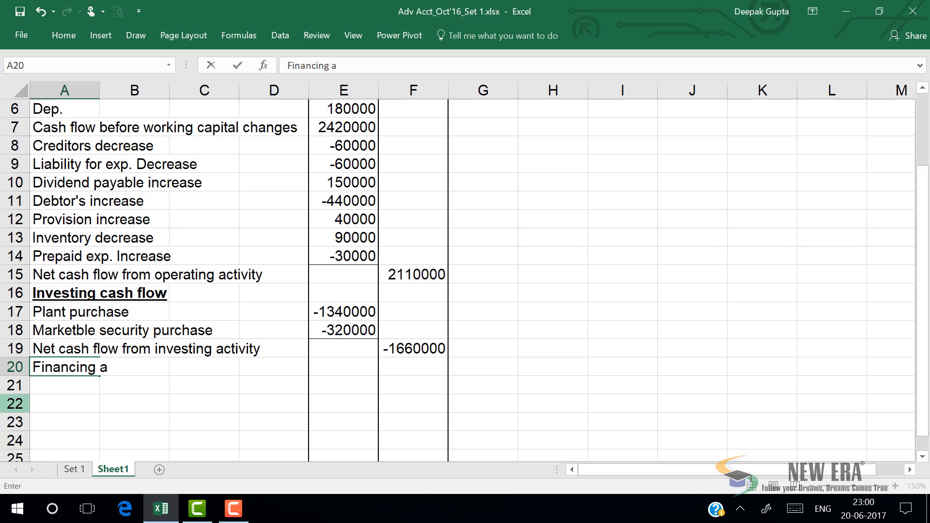
key(BackSpace)
text(cash flow)
key(Return)
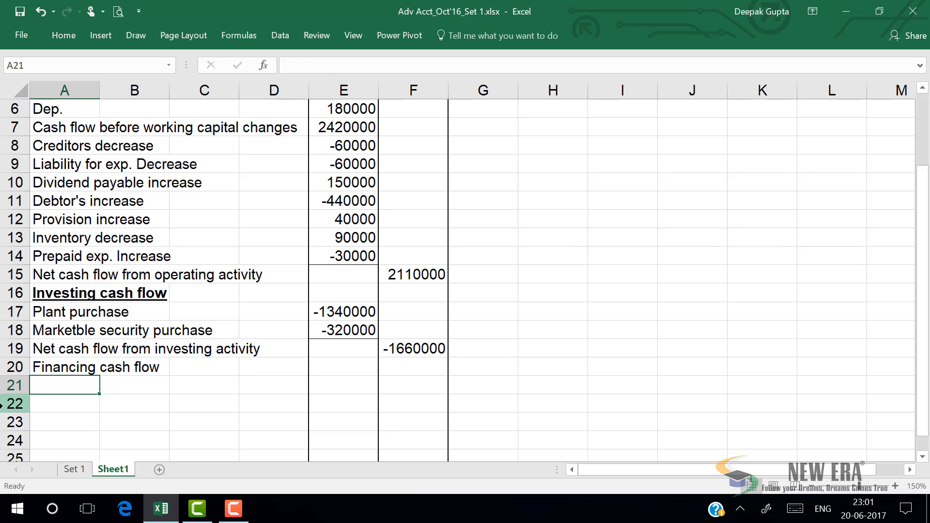
Make the "Financing cash flow" heading in A20 bold and underlined, and select cell A21.
click(76, 368)
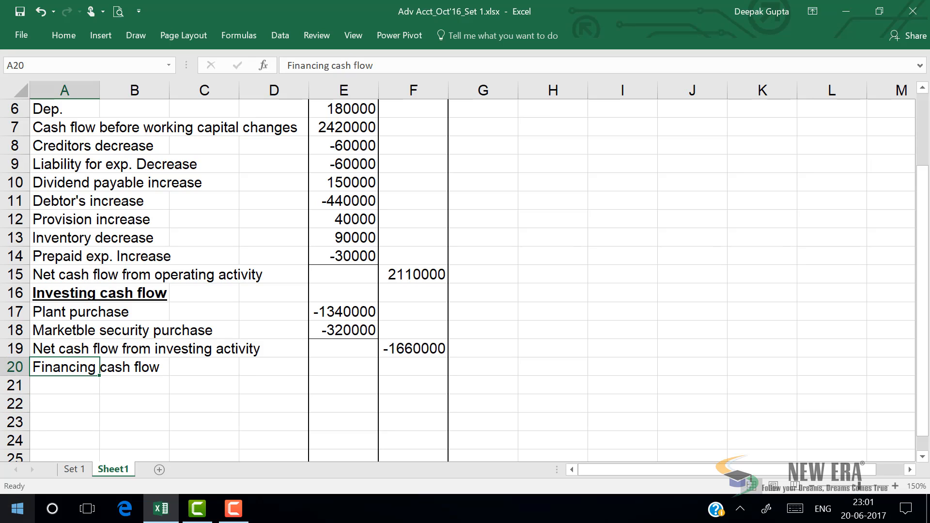
key(ctrl+b)
click(90, 387)
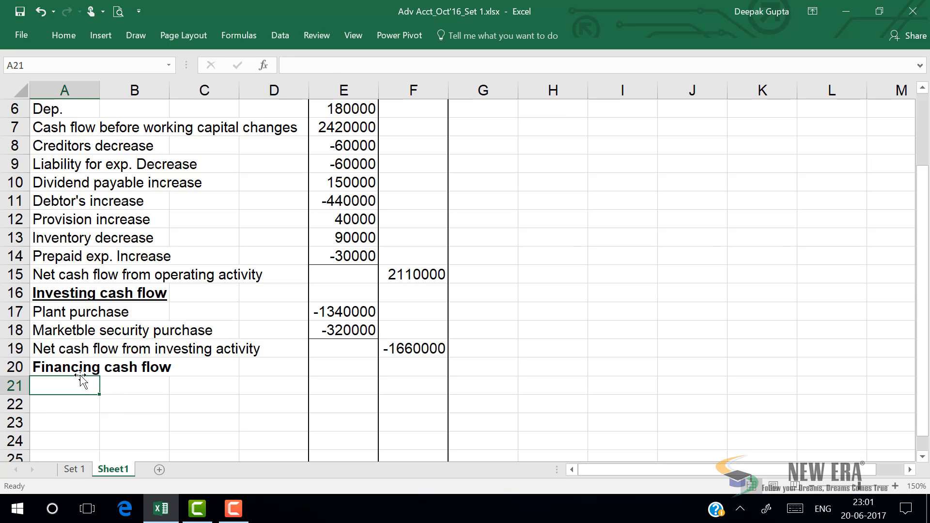
click(81, 368)
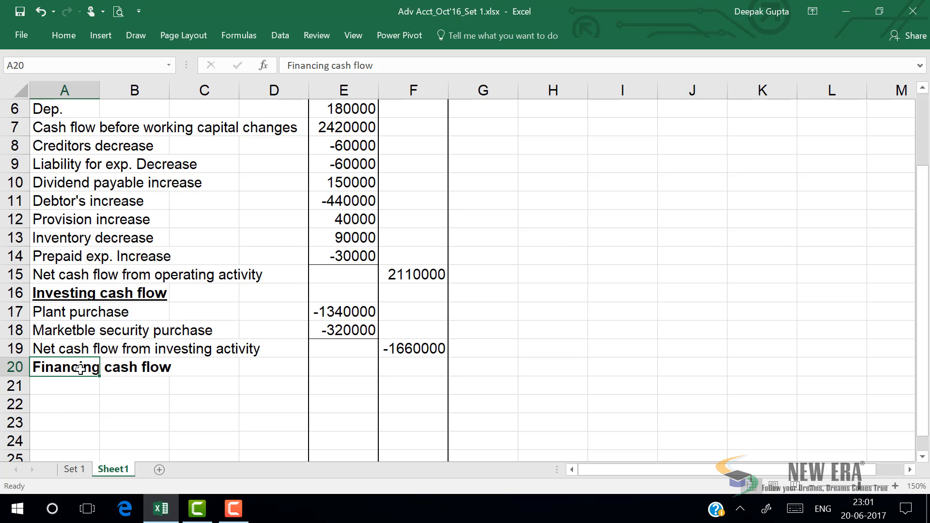
key(ctrl+b)
key(ctrl+b)
key(ctrl+u)
key(Down)
key(Down)
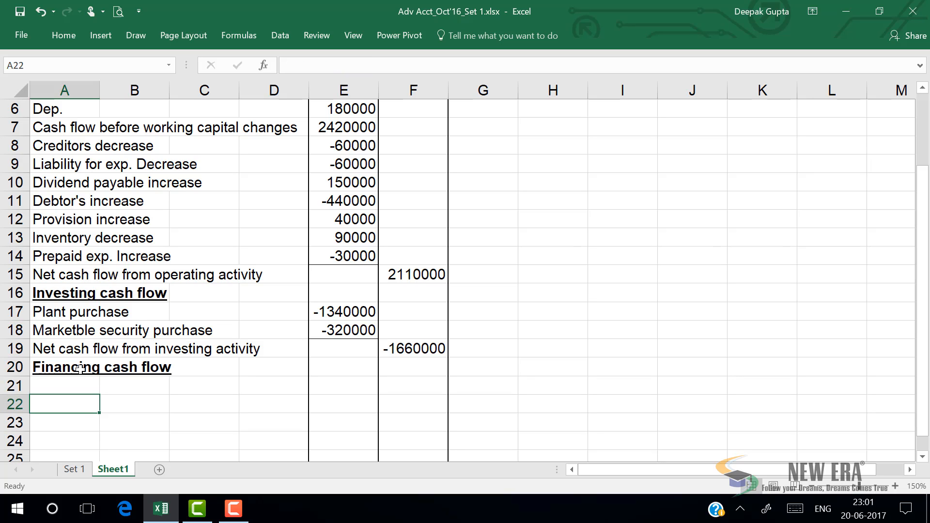
key(Up)
On sheet Set 1, calculate the change in retained earnings in cell K48 with =D49-C49.
click(74, 468)
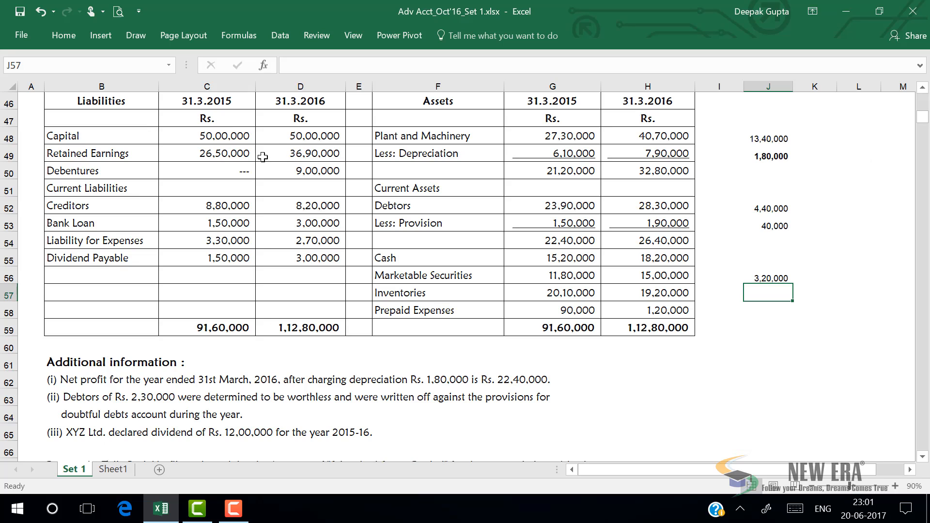
click(237, 155)
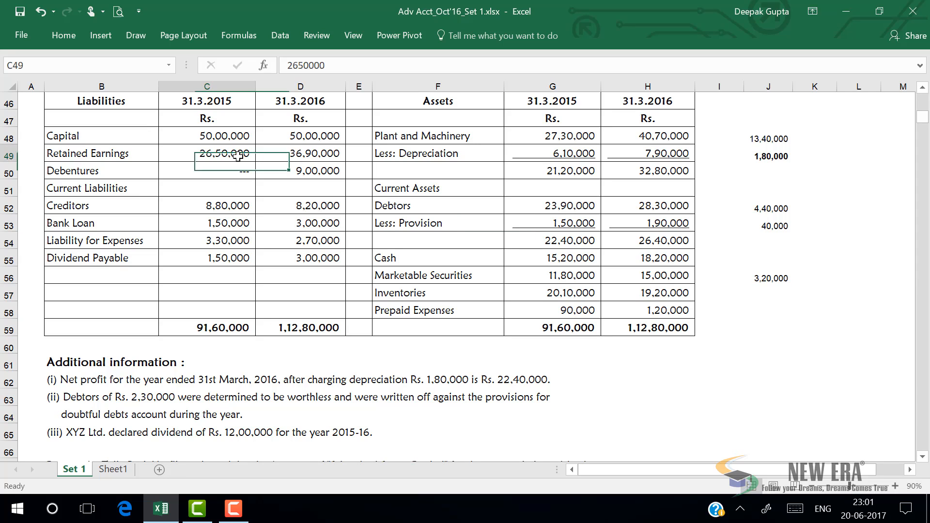
click(336, 152)
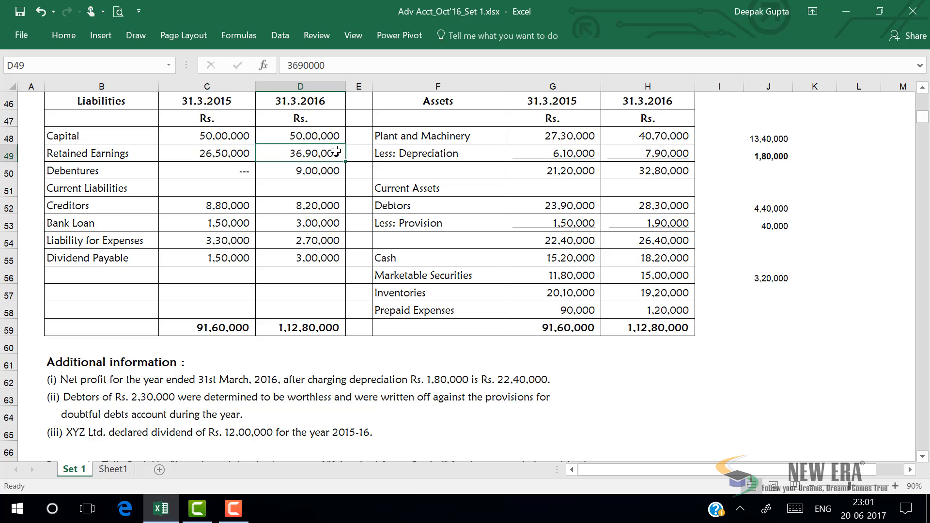
click(823, 139)
text(=)
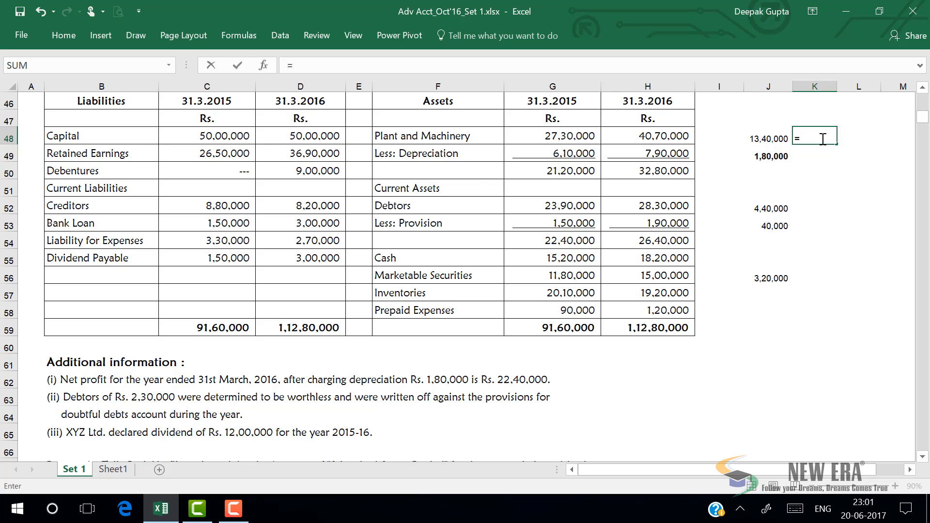
click(292, 154)
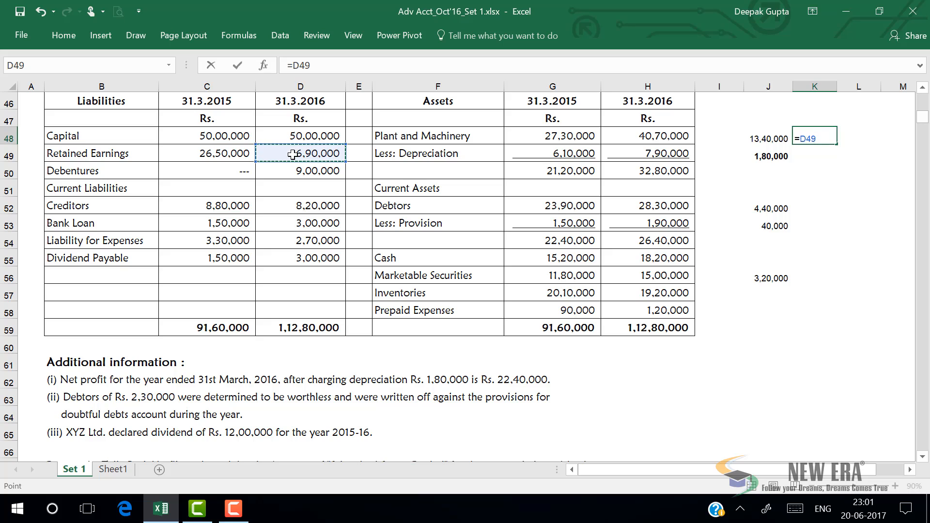
text(-)
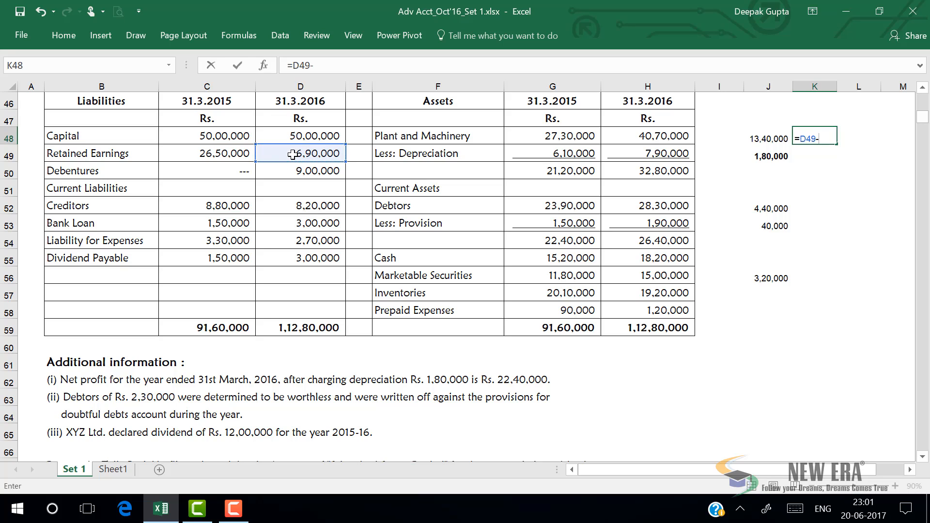
click(203, 155)
key(Return)
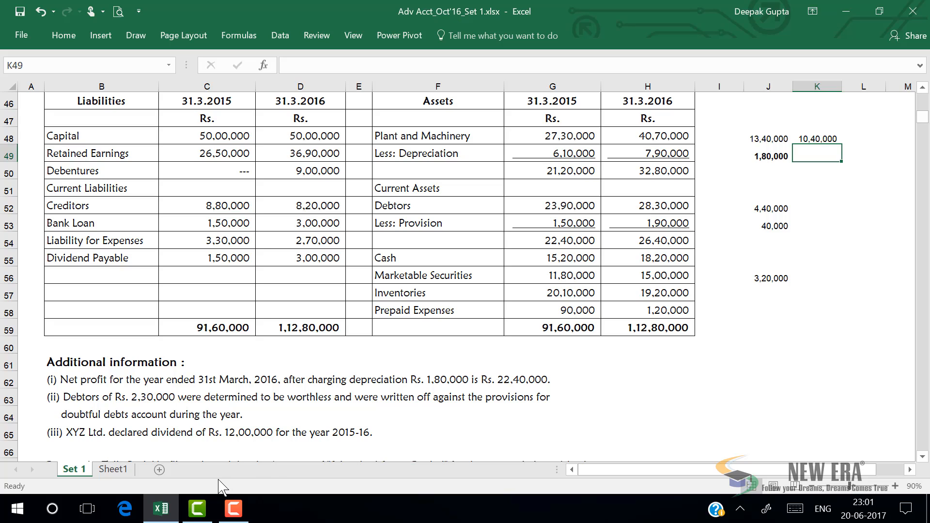
click(161, 509)
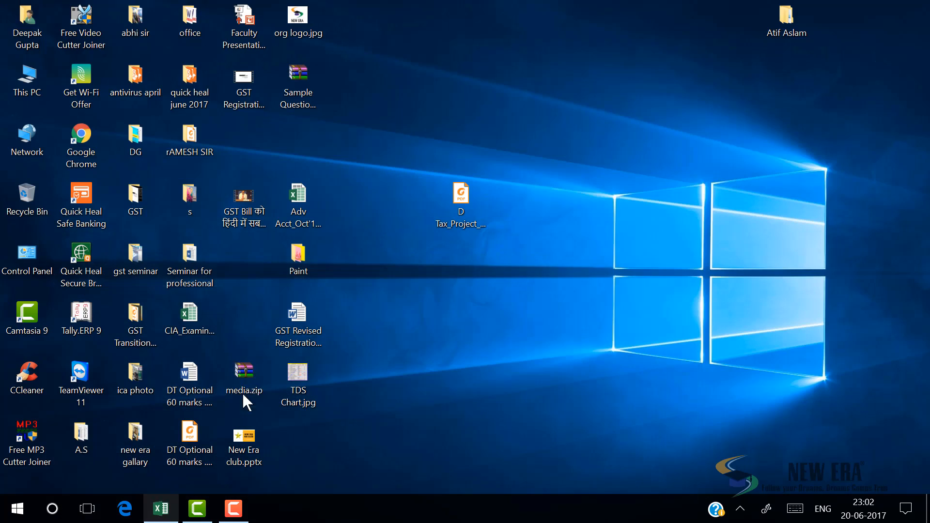
click(160, 509)
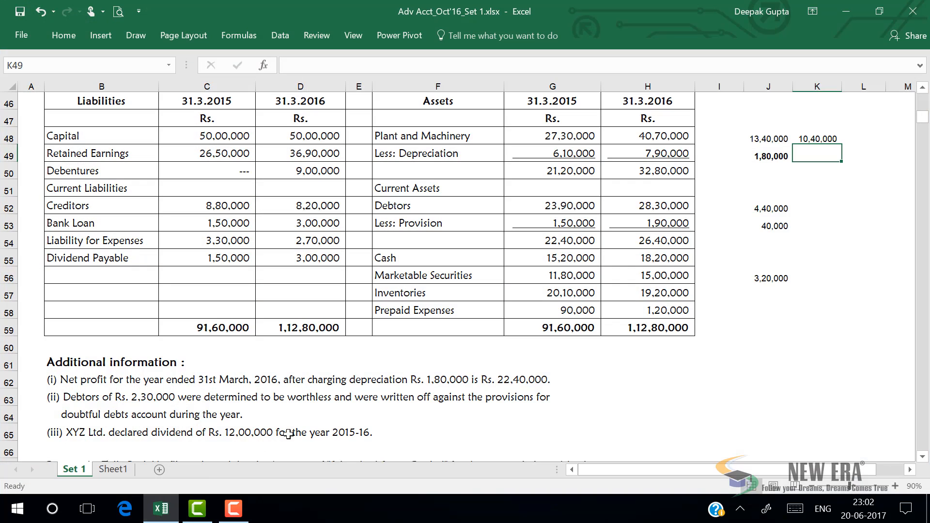
Check the Debentures row on sheet Set 1 and enter the label "Debenture issue" in cell A21 of Sheet1.
click(123, 469)
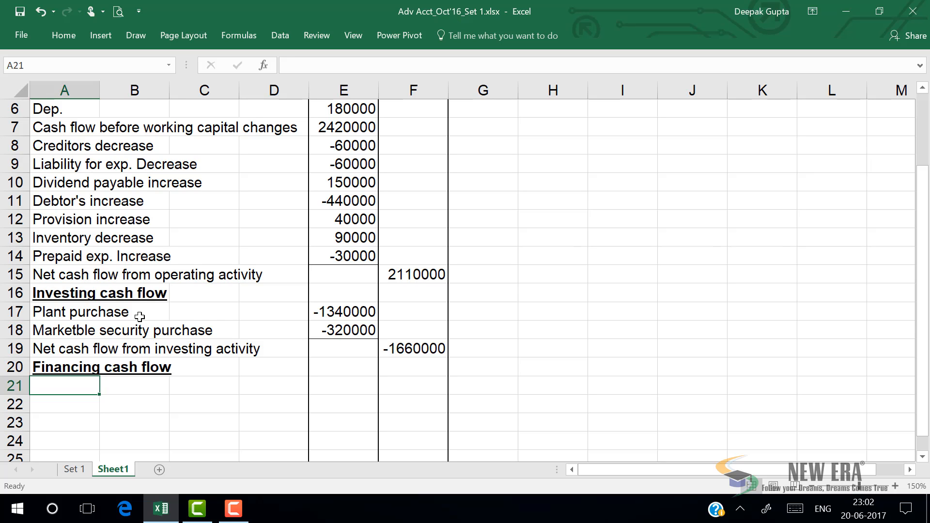
click(74, 469)
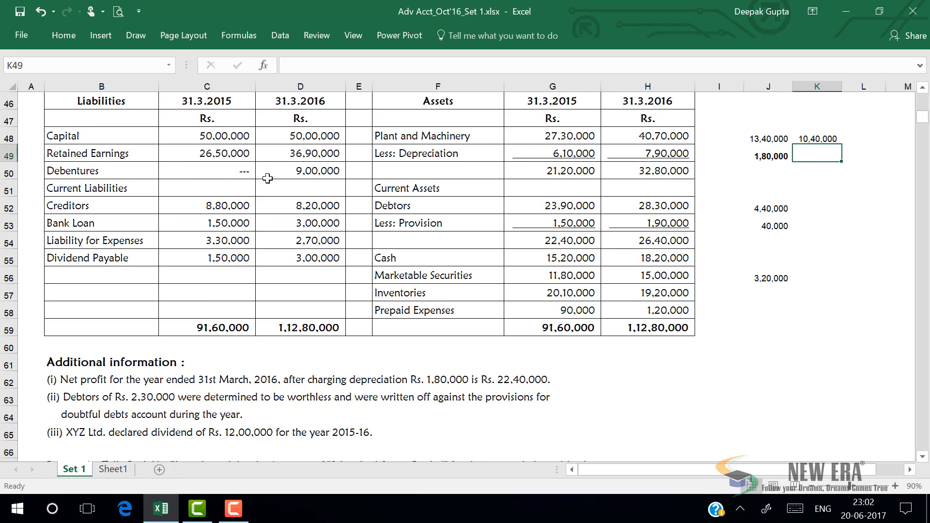
click(113, 469)
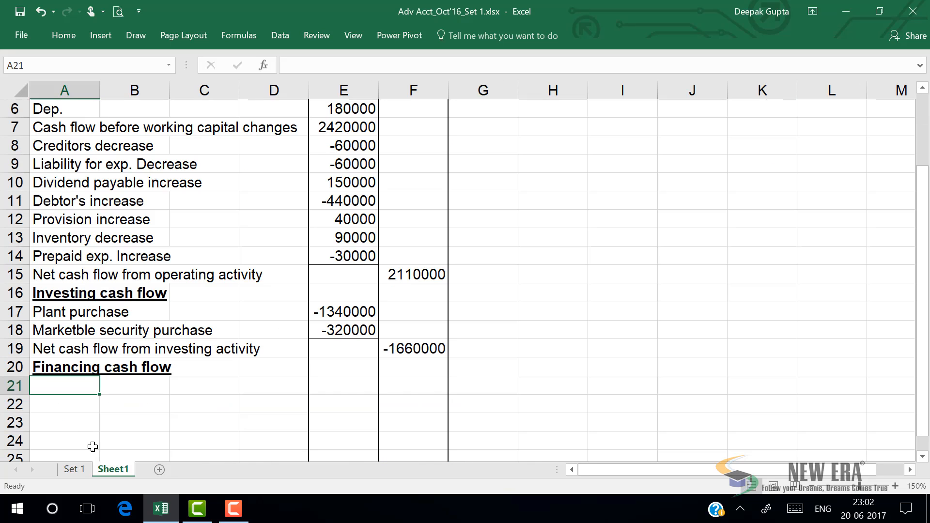
text(Debet)
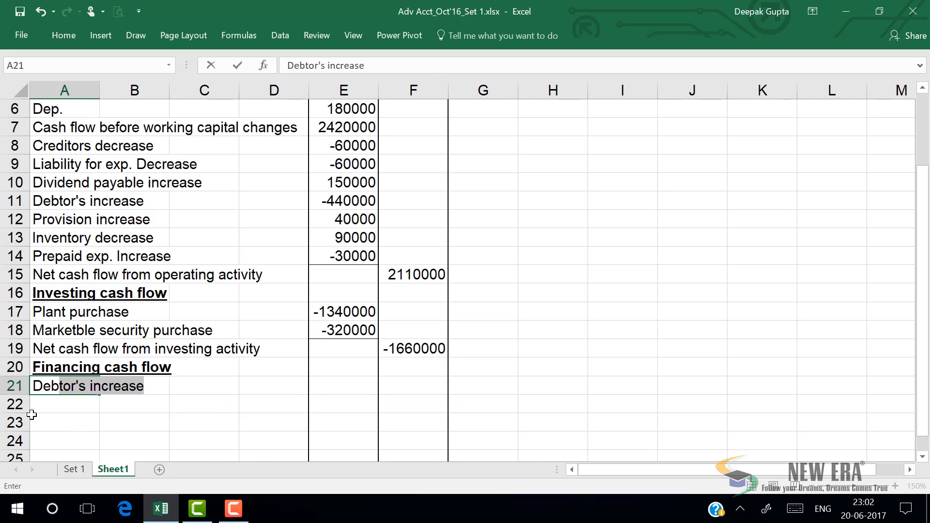
text(tu)
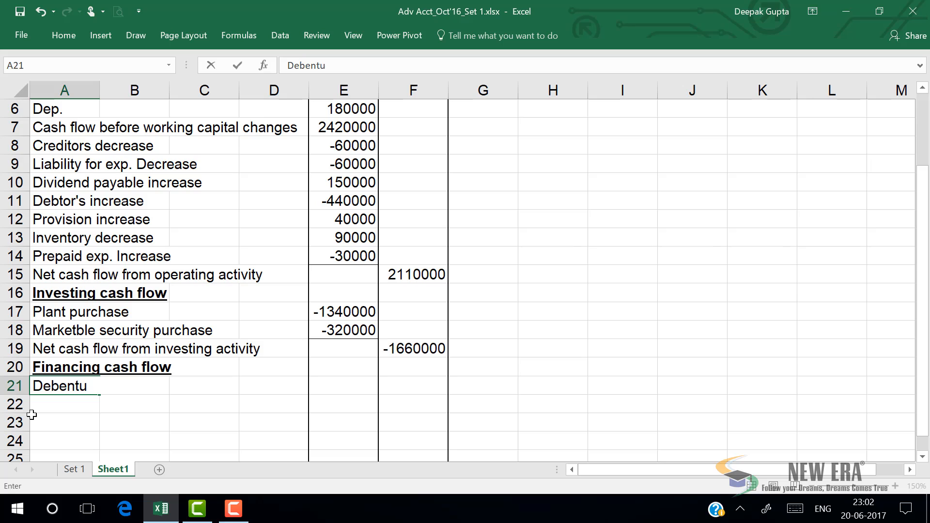
text(re issue)
key(Return)
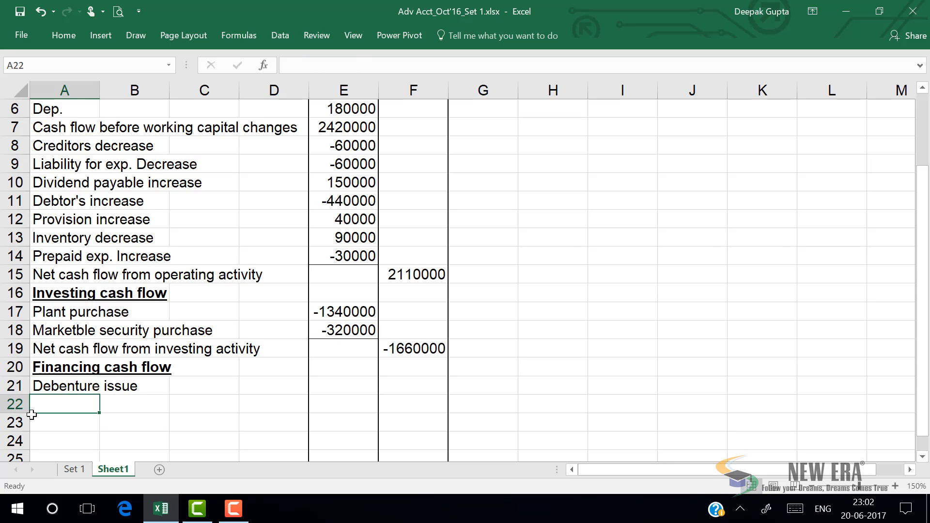
Enter 900000 in cell E21 as the debenture issue amount.
click(363, 389)
text(900)
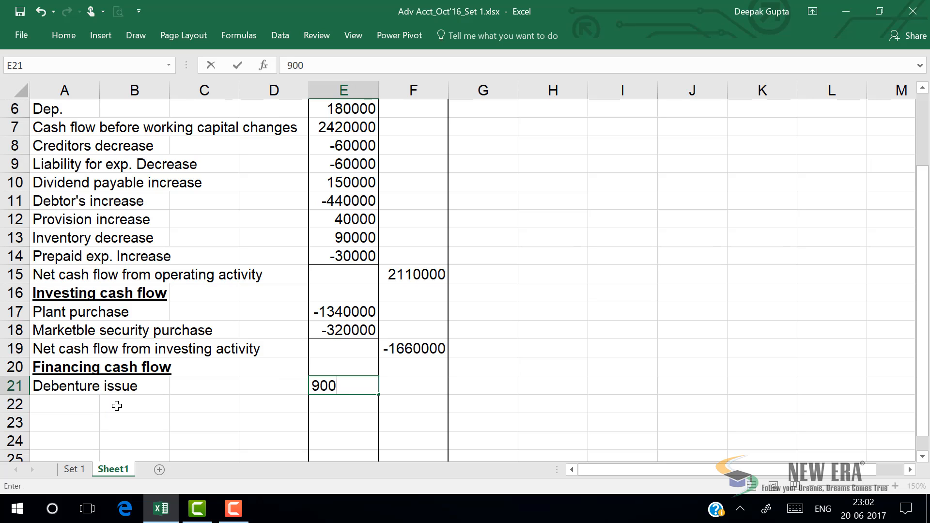
text(0000)
key(Return)
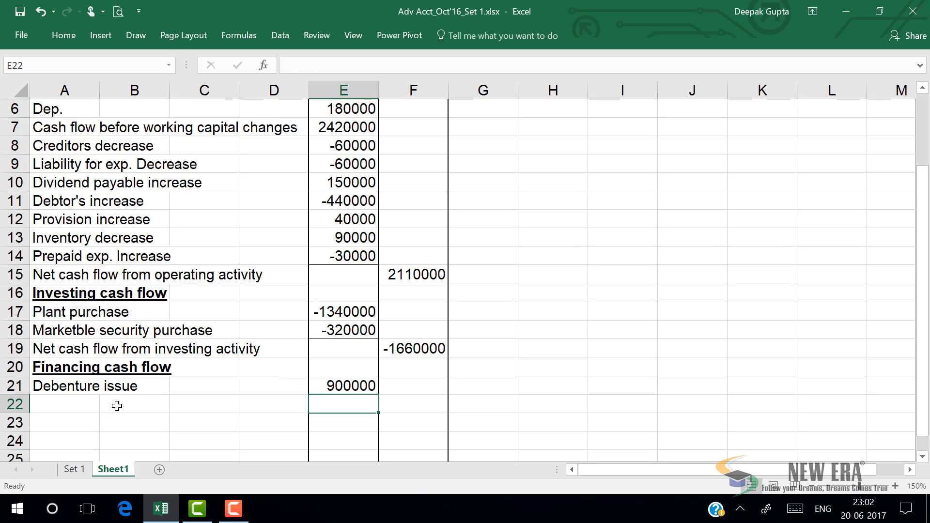
Check the Bank Loan row on sheet Set 1 and enter the label "Bank loan Taken" in cell A22 of Sheet1.
click(94, 405)
click(75, 469)
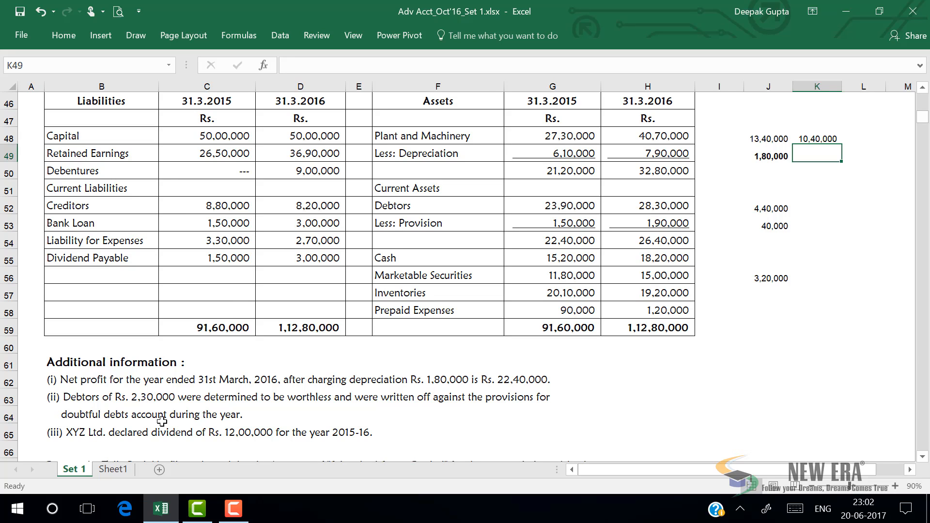
click(112, 470)
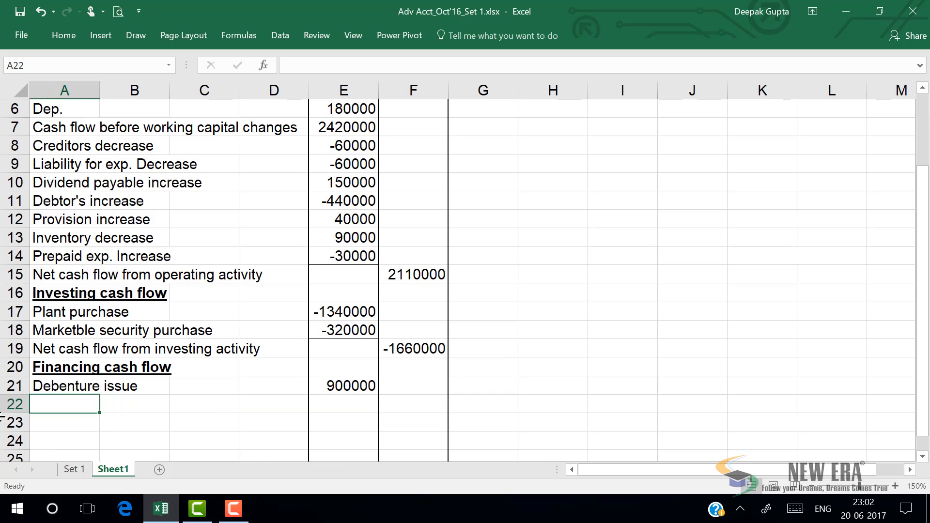
text(Bank loa)
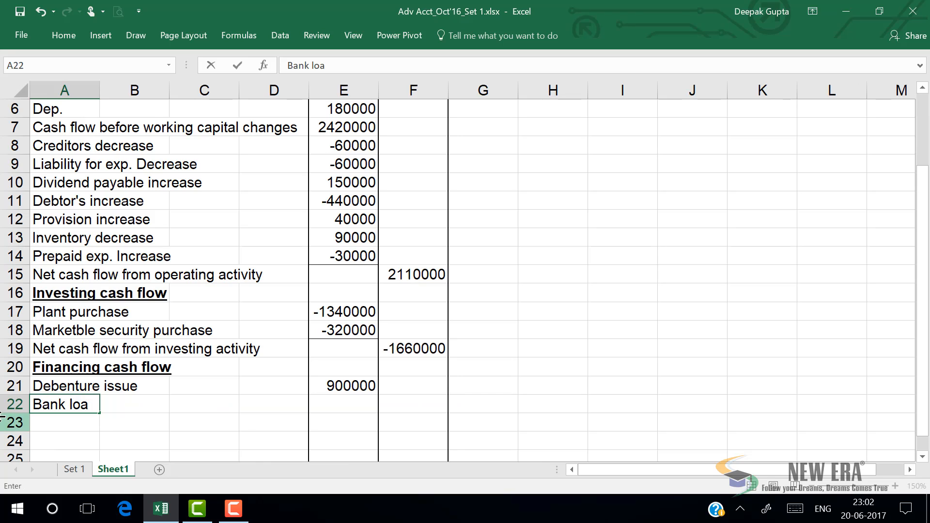
text(n Taken)
key(Return)
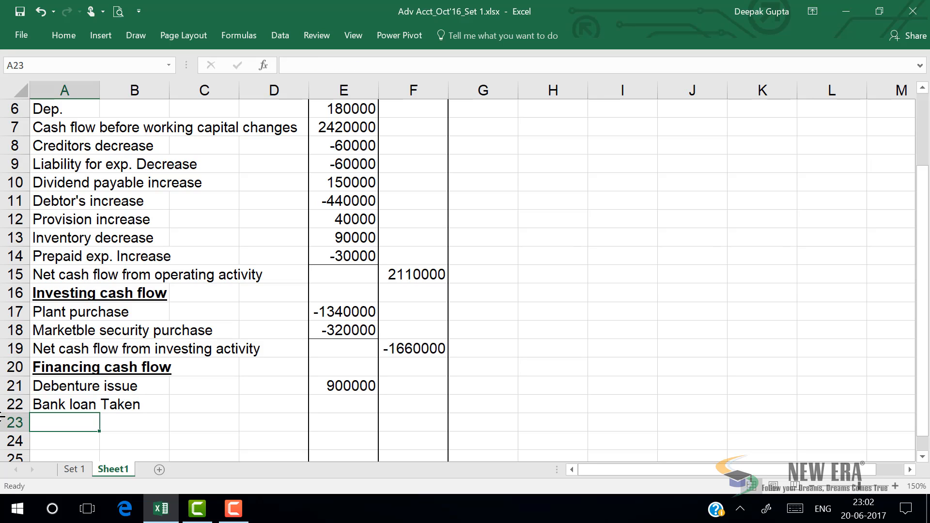
Enter 150000 in cell E22 as the amount of the bank loan taken.
click(363, 415)
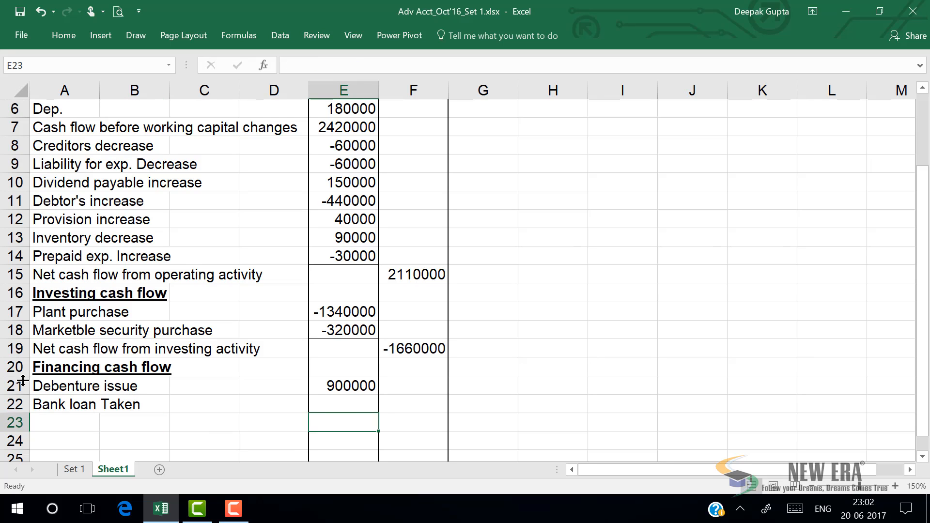
key(Up)
text(150000)
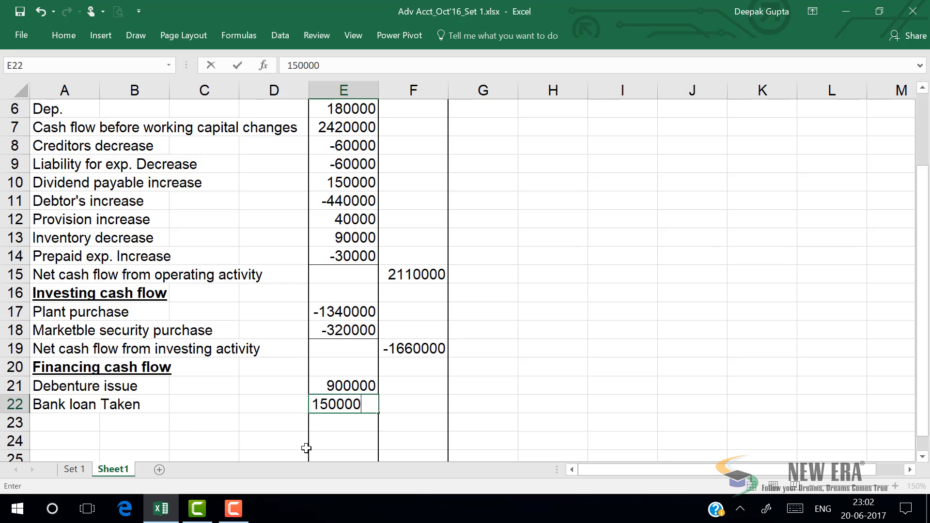
key(Return)
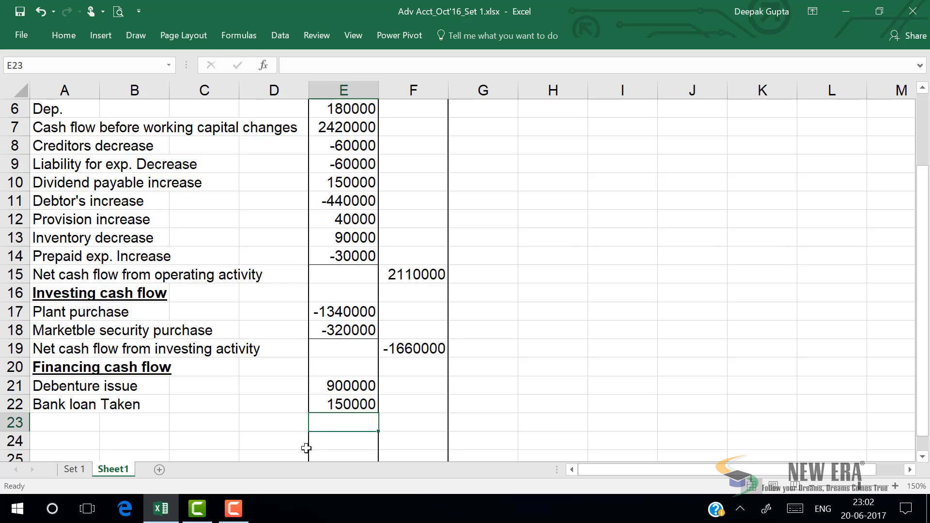
Enter the label "Dividend declare" in cell A23.
click(58, 430)
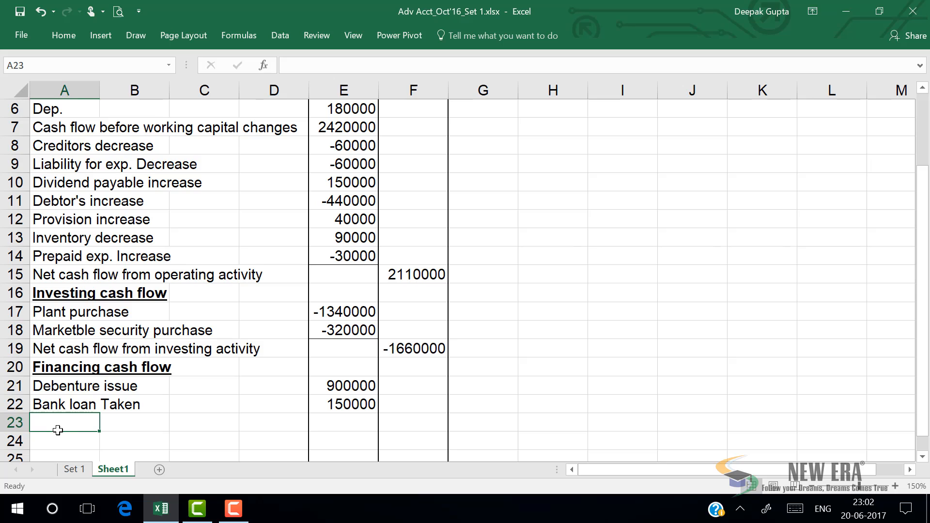
text(Divi)
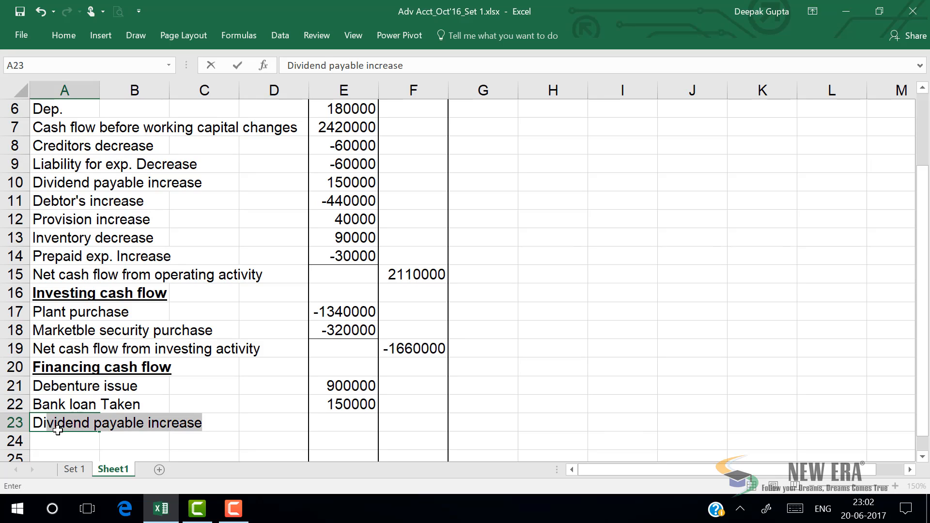
text(dend )
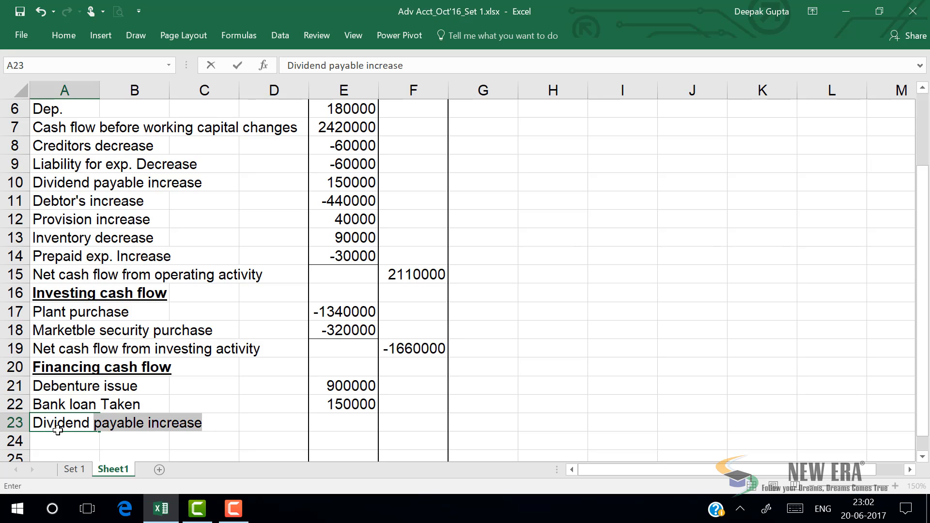
text(declar)
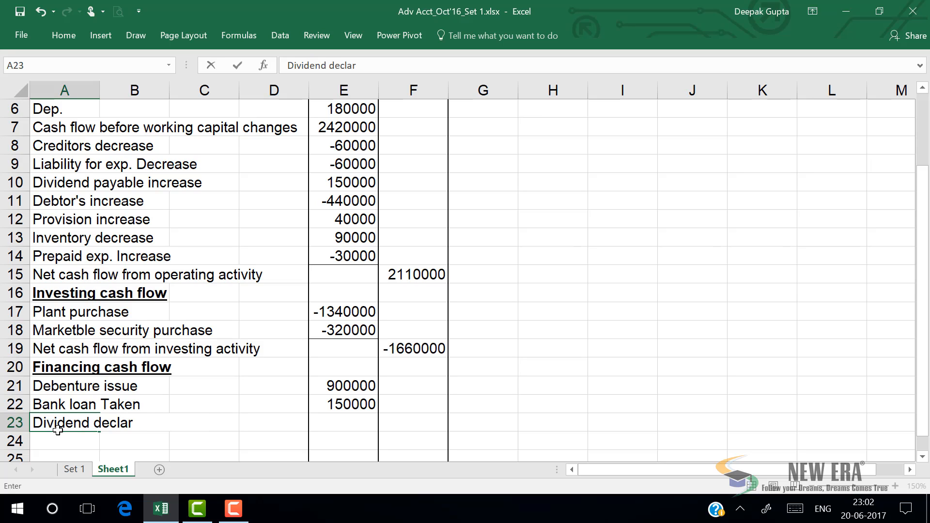
key(Return)
Enter the declared dividend as an outflow of -1200000 in cell E23.
key(Right)
key(Right)
key(Right)
key(Right)
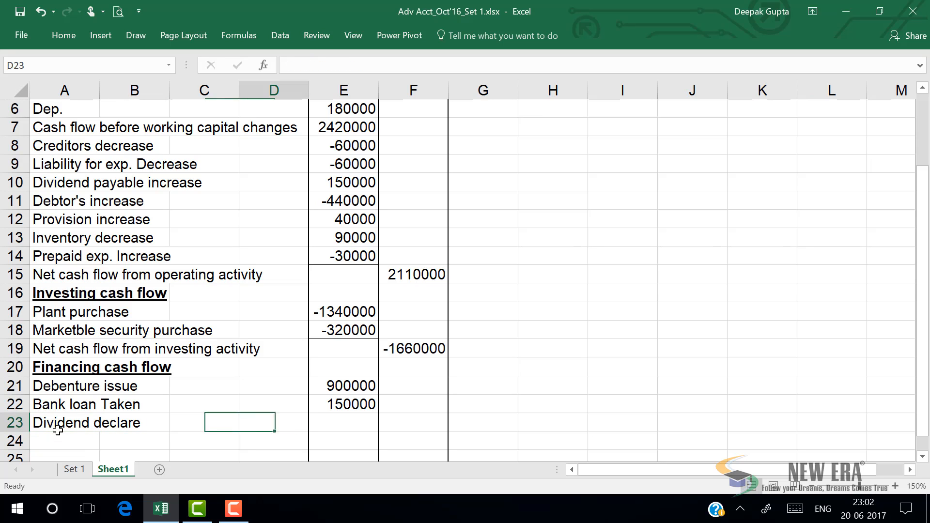
text(120)
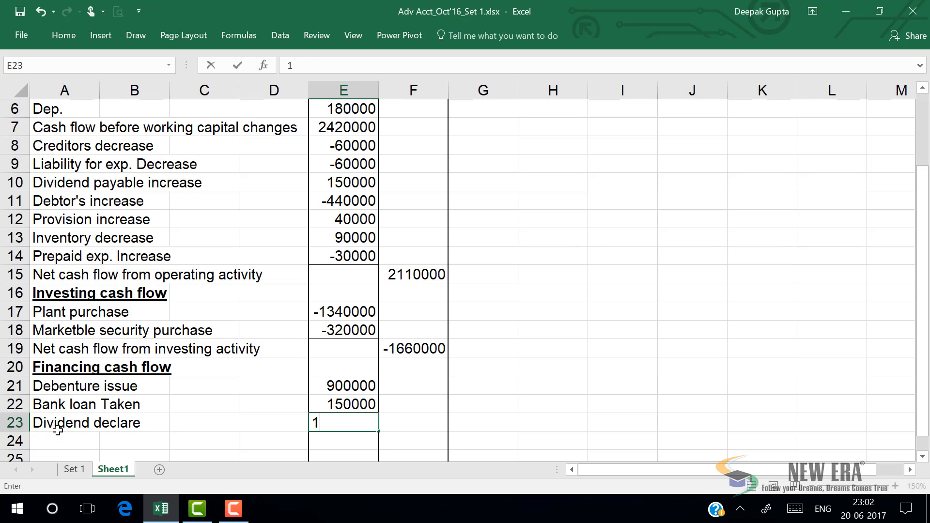
key(BackSpace)
key(BackSpace)
text(-12000)
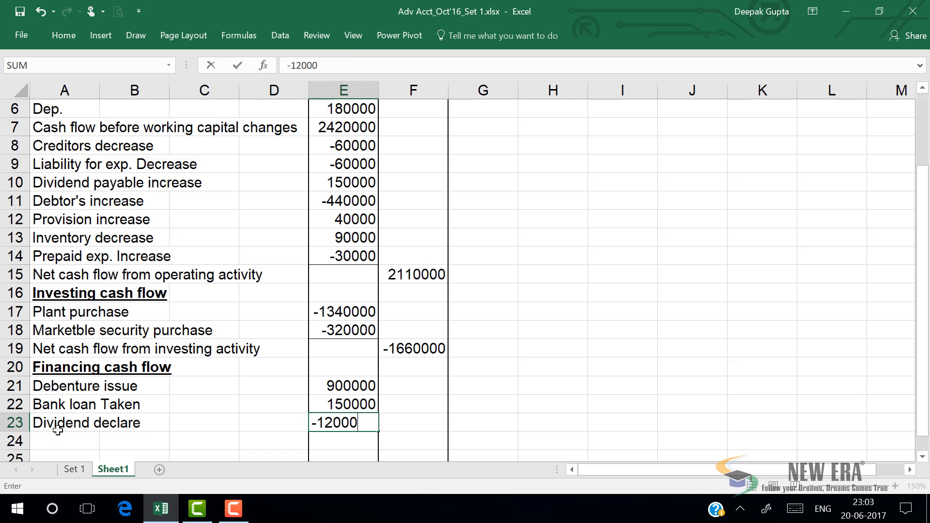
text(00)
key(Return)
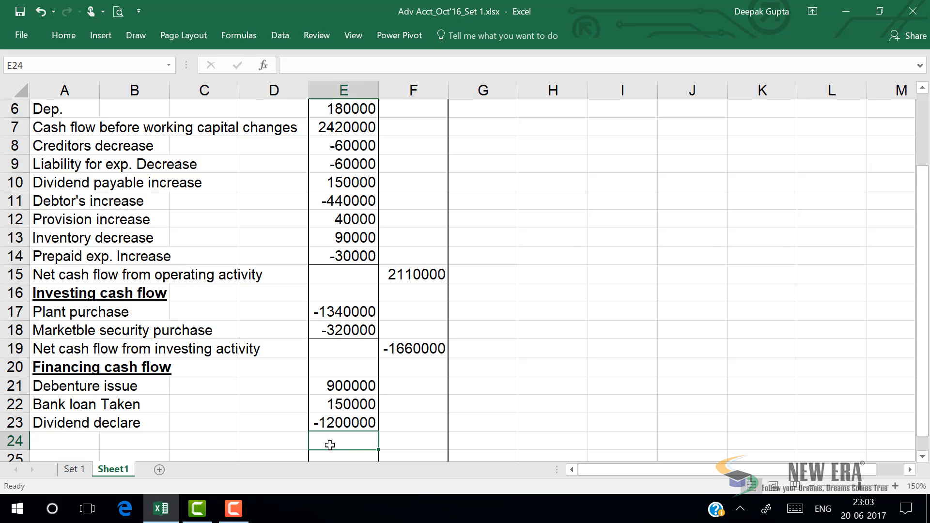
Add a bottom border to the dividend amount in cell E23 to close the financing figures.
click(355, 422)
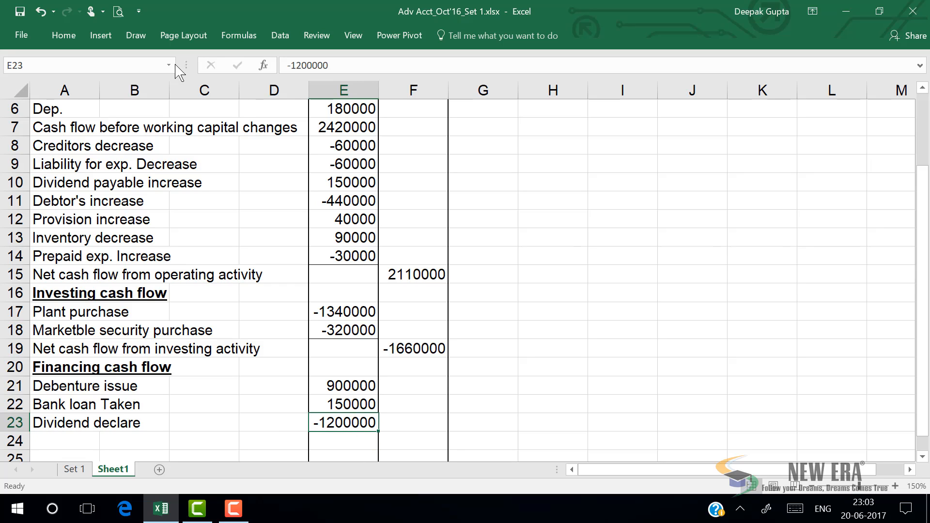
click(64, 33)
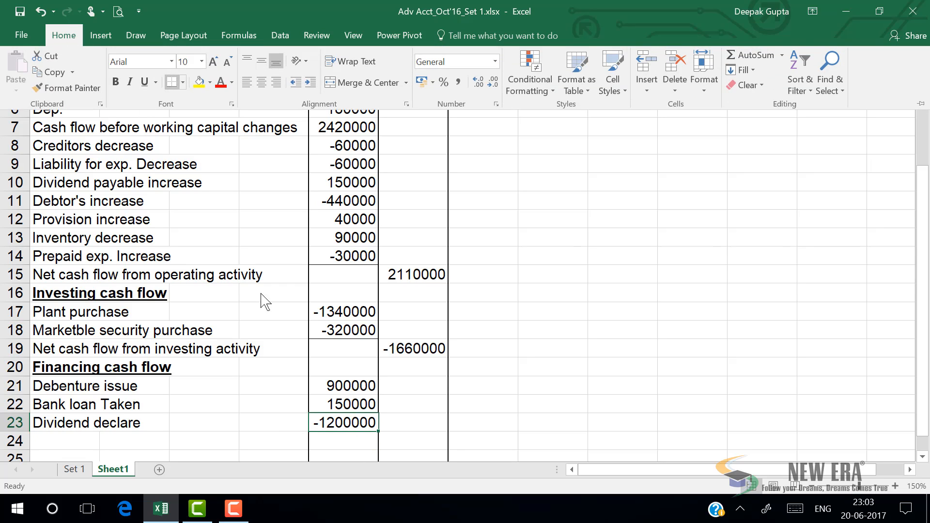
click(425, 446)
Total the financing amounts in cell F24 with =SUM(E21:E23).
click(426, 445)
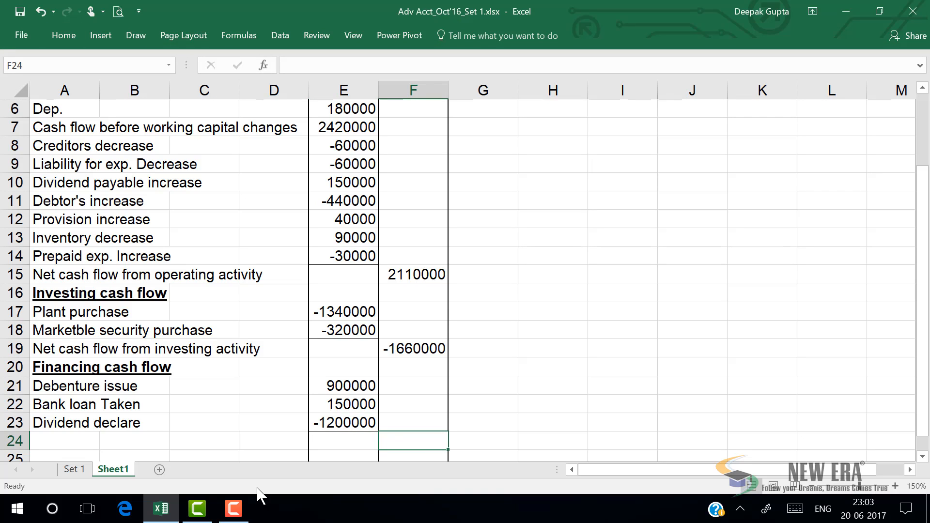
text(=)
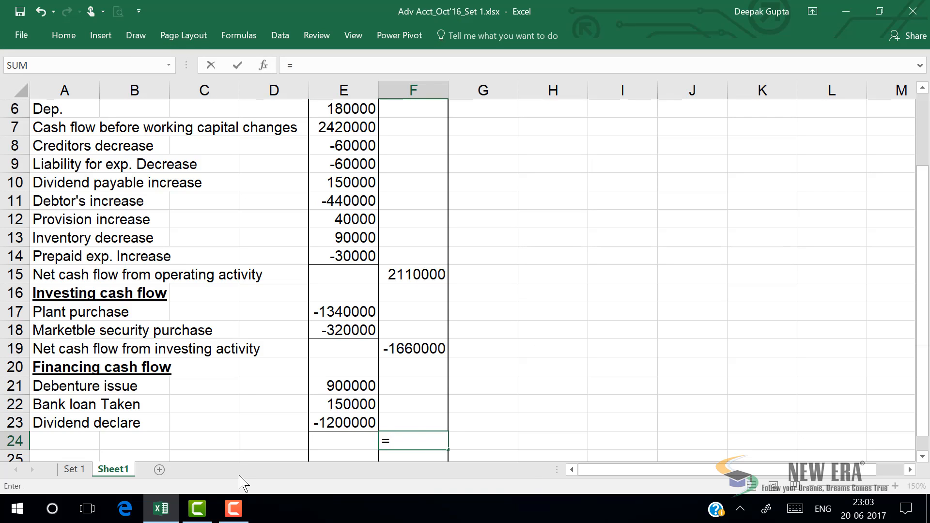
text(sum()
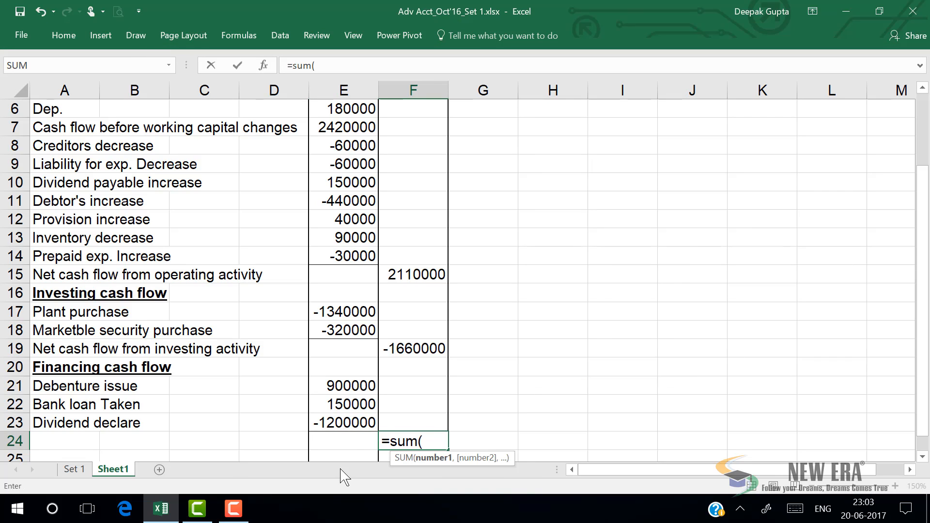
drag(345, 391, 346, 418)
key(Return)
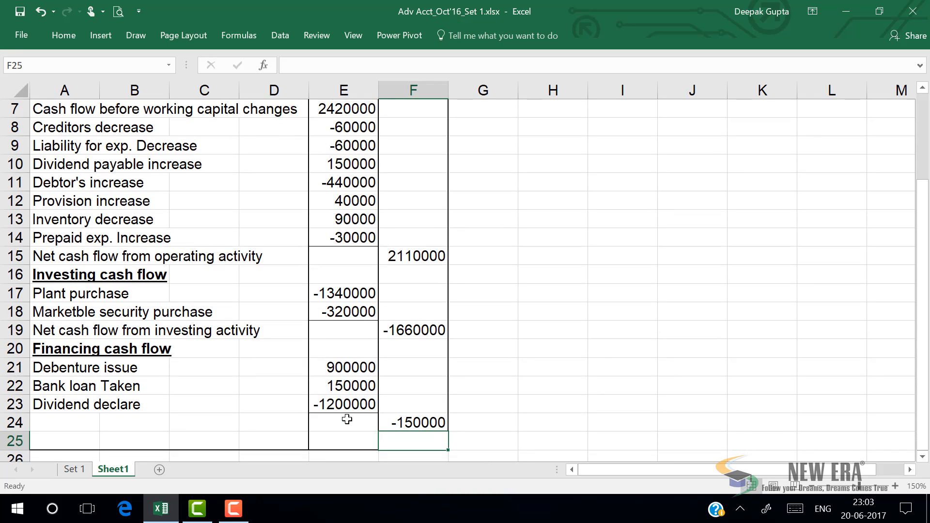
Enter the label "Net cash flow from financing activity" in cell A24.
click(83, 434)
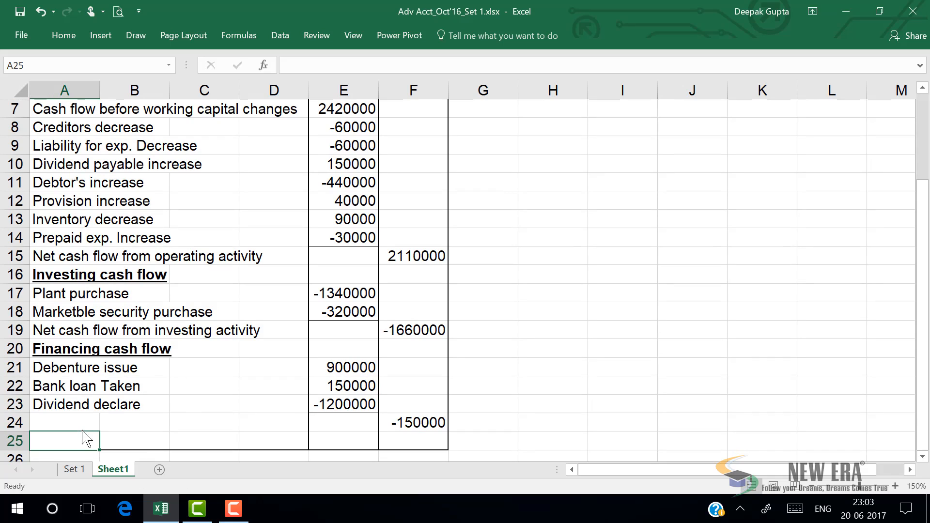
click(80, 424)
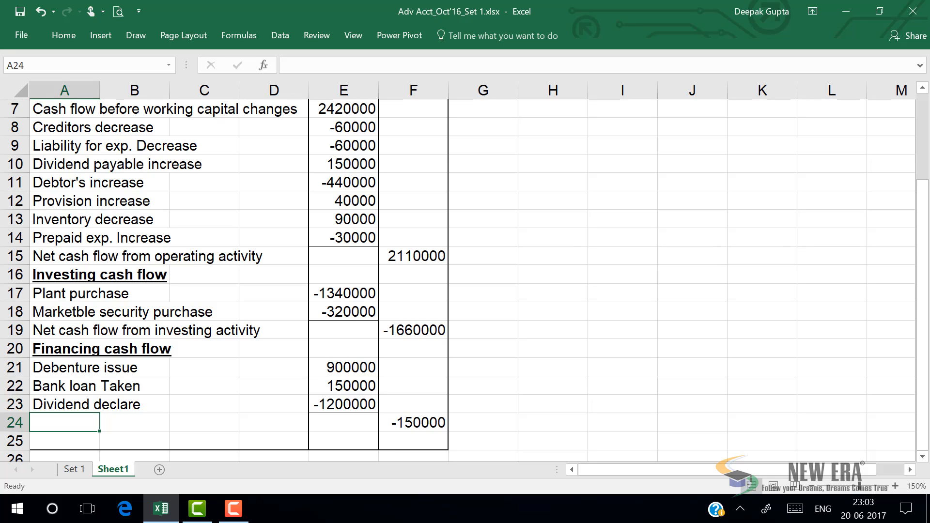
text(Ca)
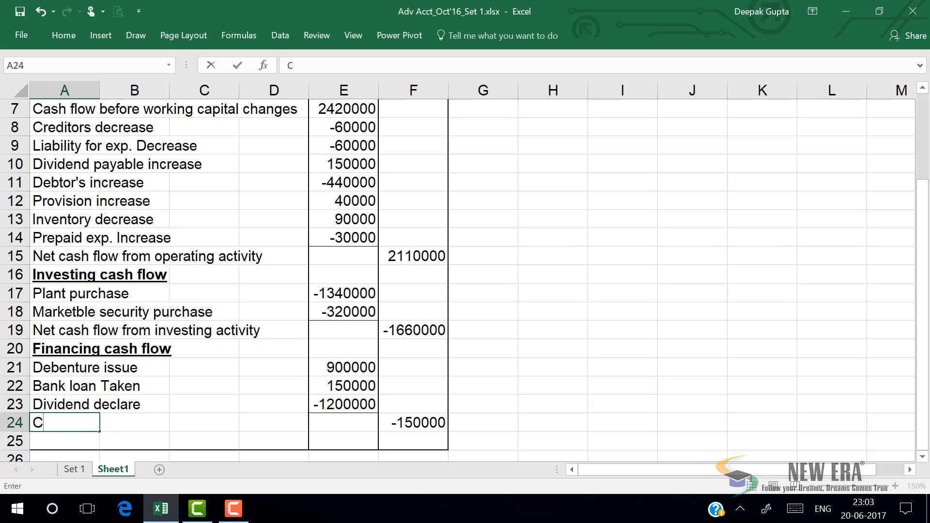
key(BackSpace)
key(BackSpace)
text(Cash)
key(BackSpace)
key(BackSpace)
key(BackSpace)
key(BackSpace)
key(BackSpace)
text(Net cash)
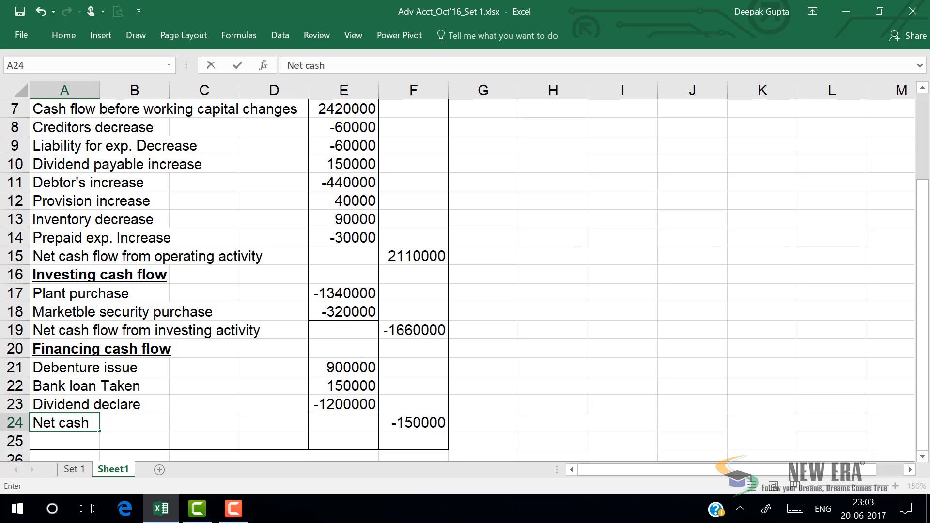
text( flow from)
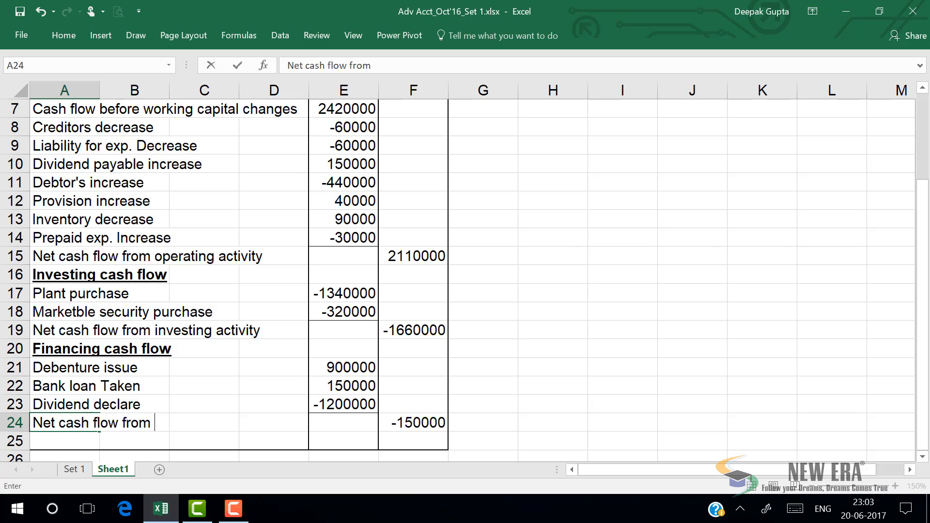
text( financing)
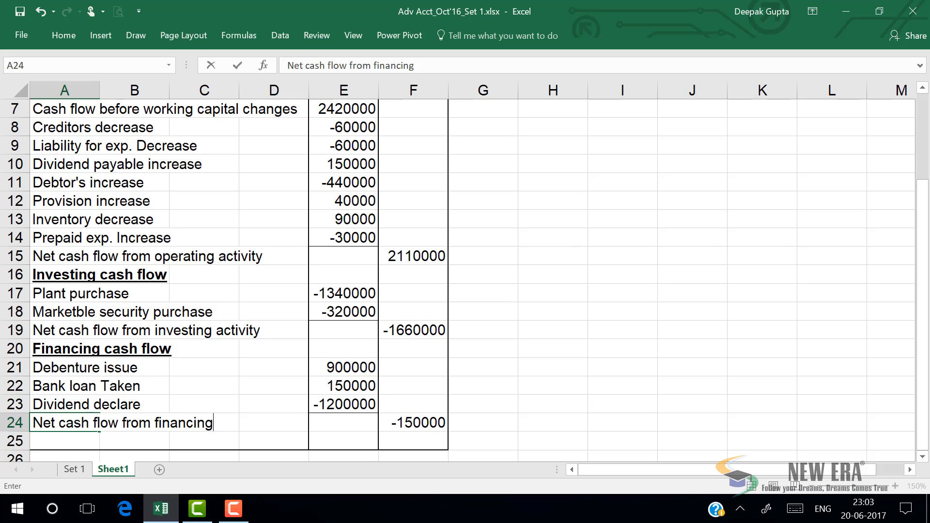
text( activity)
key(Return)
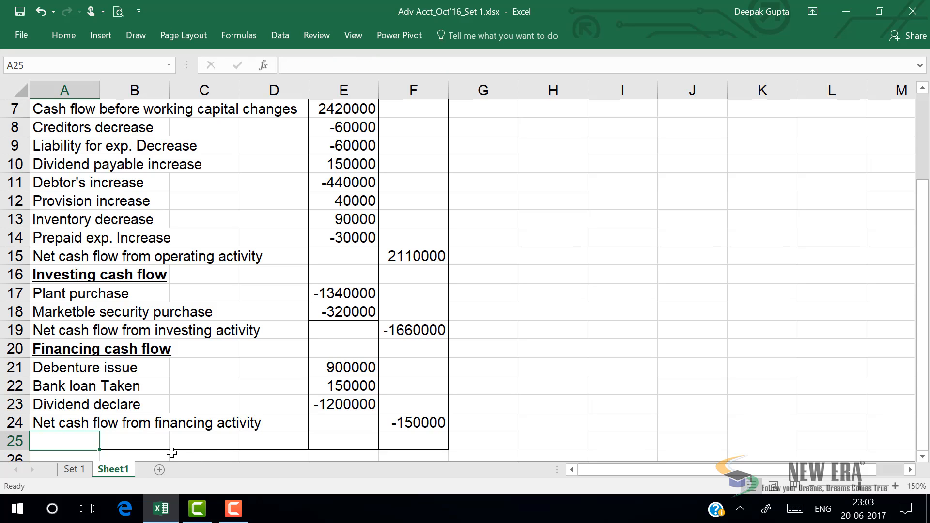
Enter the label "Net cash flow" in cell A25.
text(Cash)
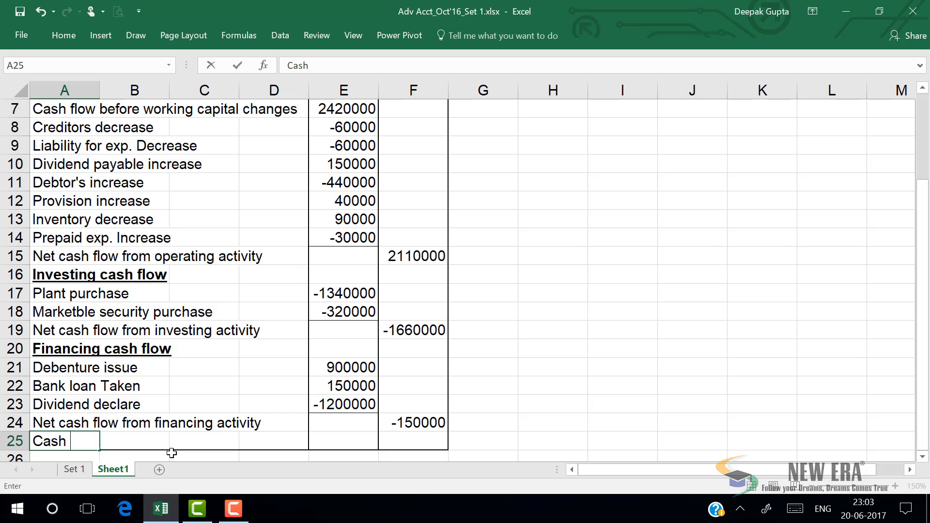
key(BackSpace)
key(BackSpace)
key(BackSpace)
key(BackSpace)
key(BackSpace)
text(Net cash)
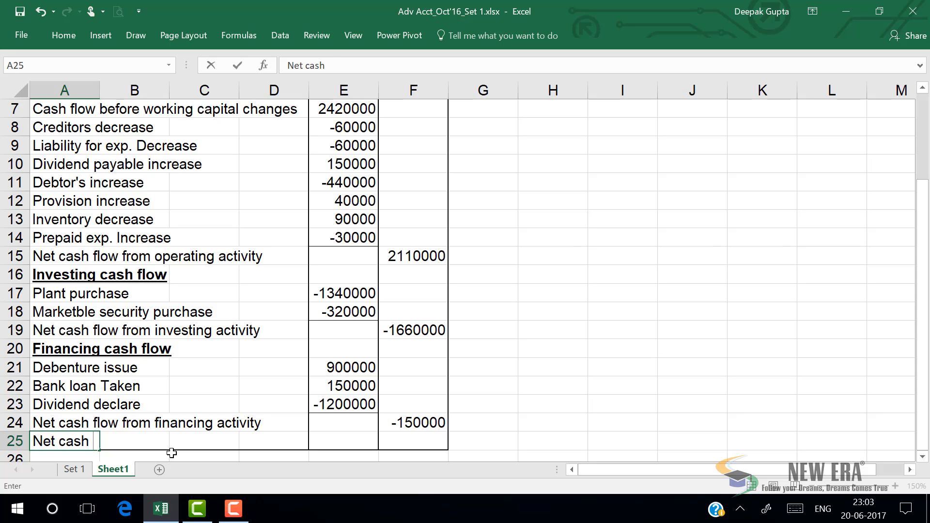
text( flow)
click(434, 439)
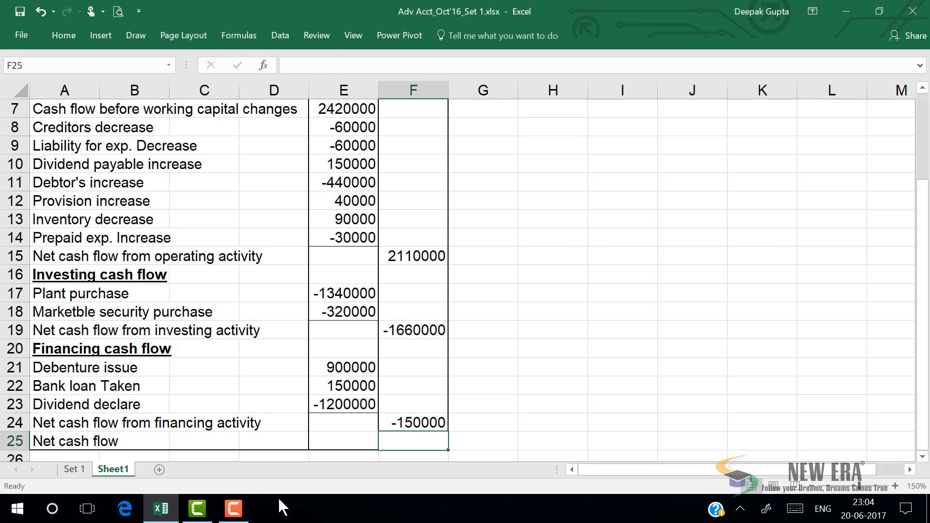
text(=)
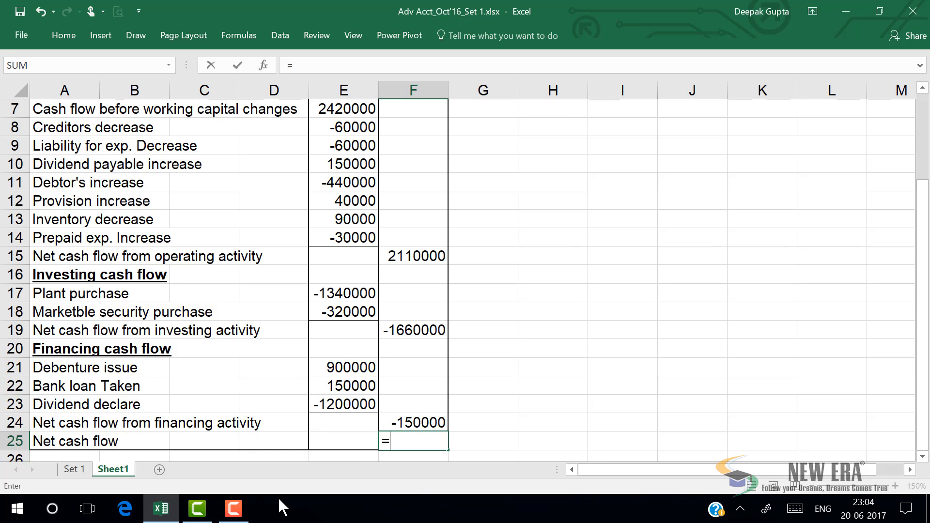
key(Escape)
Add a bottom border to cell F24 and compute the net cash flow in F25 with =SUM(F15:F24).
click(419, 424)
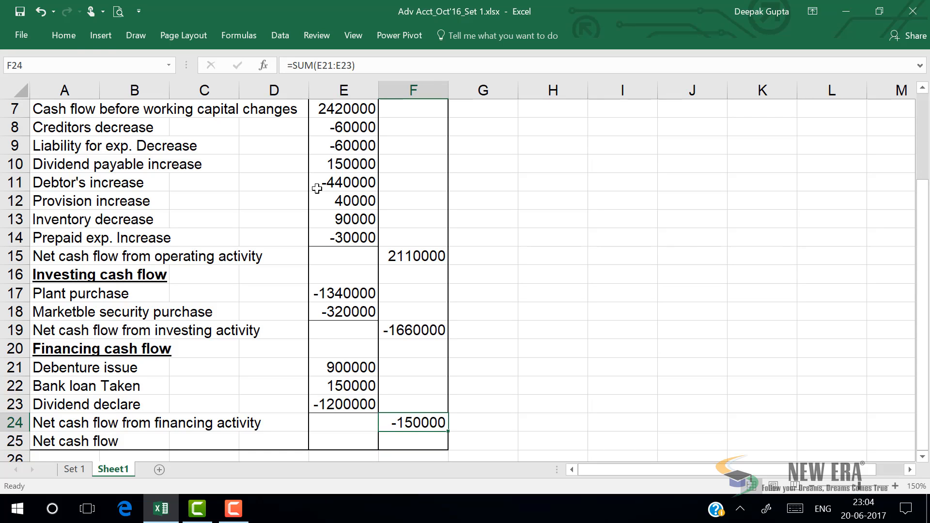
click(63, 34)
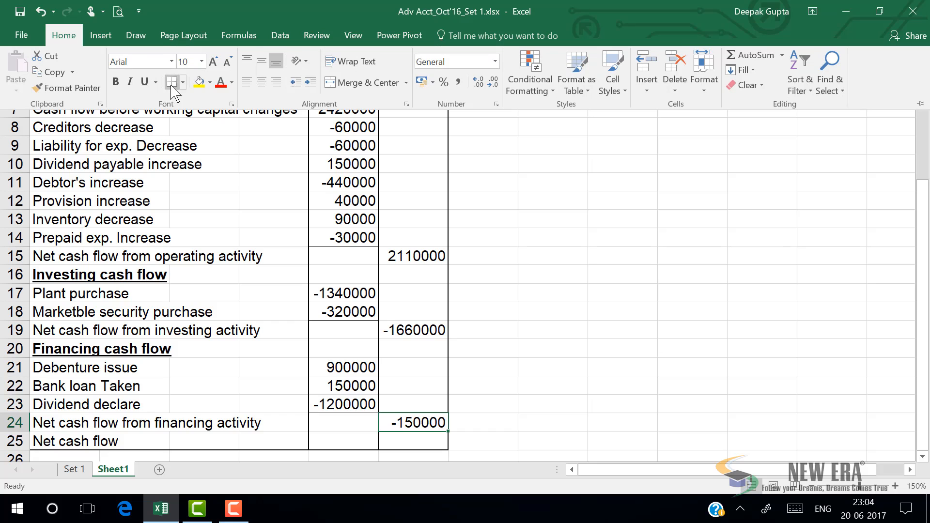
click(427, 441)
click(419, 441)
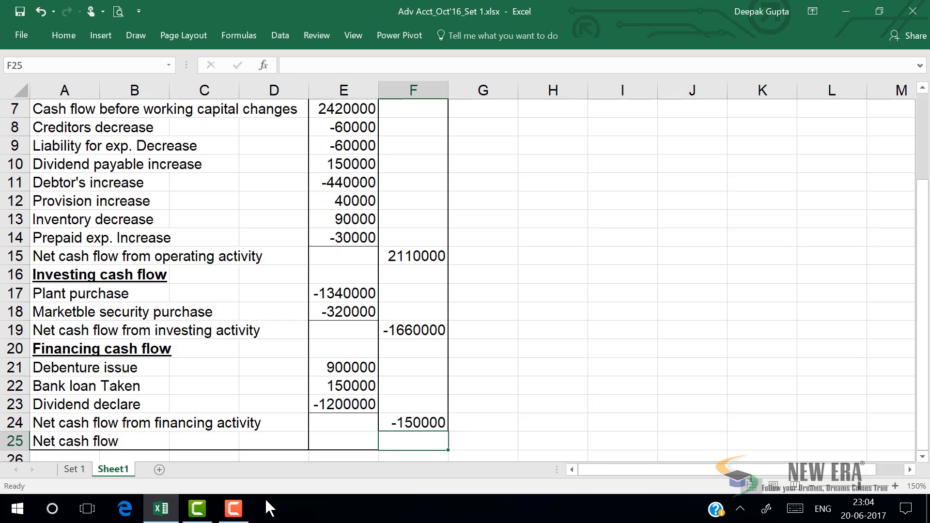
text(=sum()
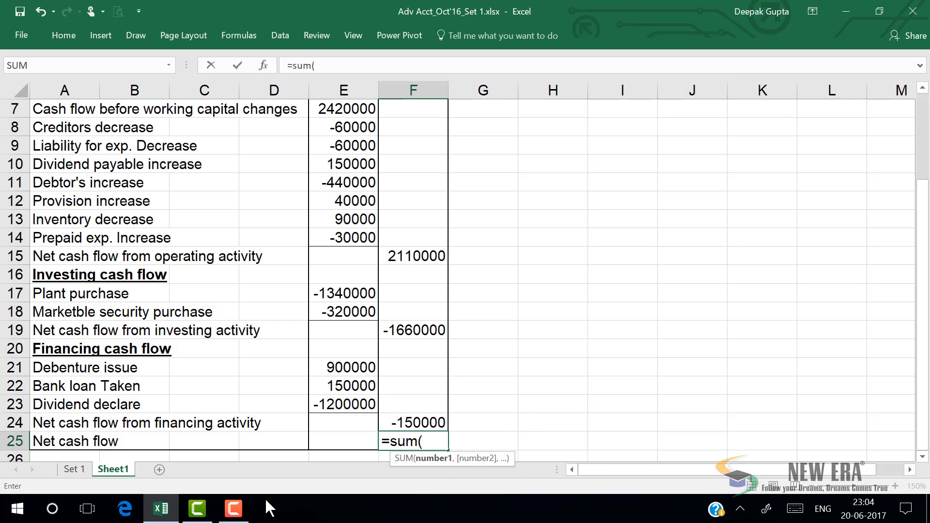
drag(423, 250, 415, 419)
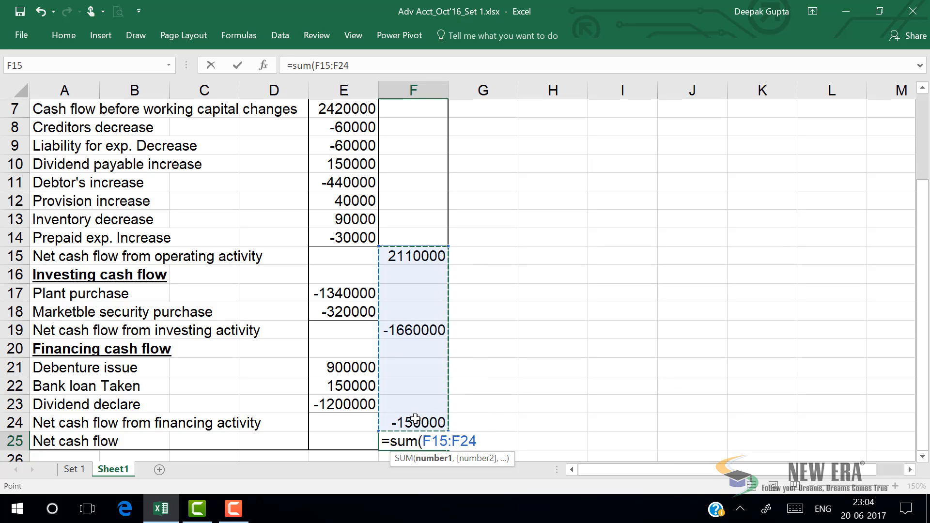
key(Return)
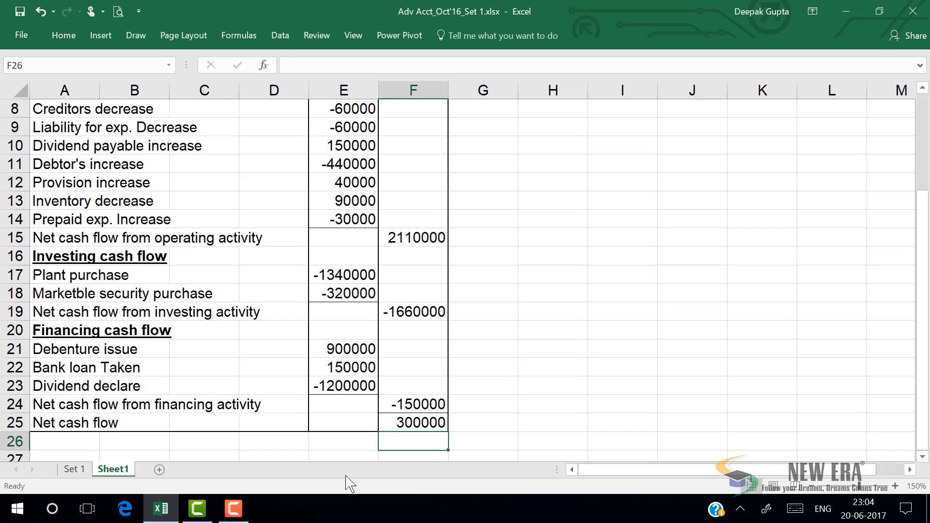
On the Set 1 sheet, calculate the change in cash between the two years in J55 with =H55-G55.
click(82, 470)
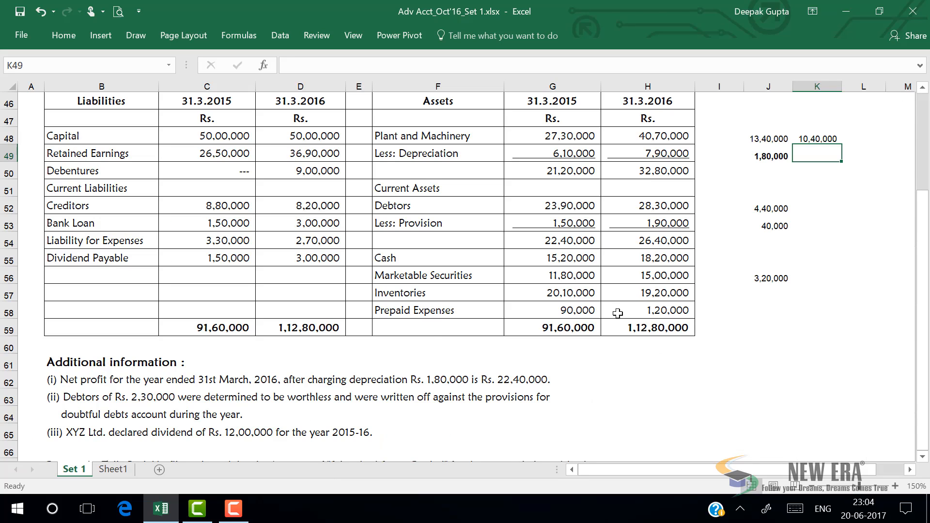
click(765, 252)
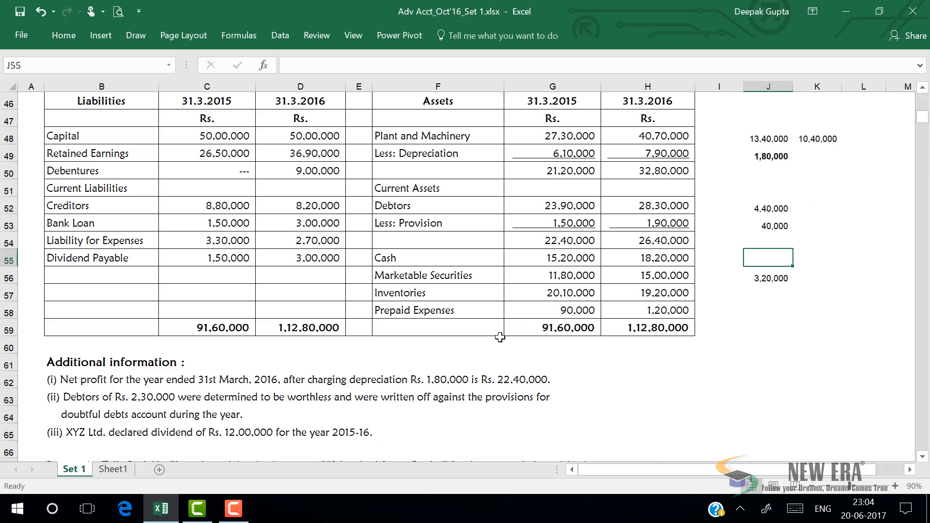
text(=)
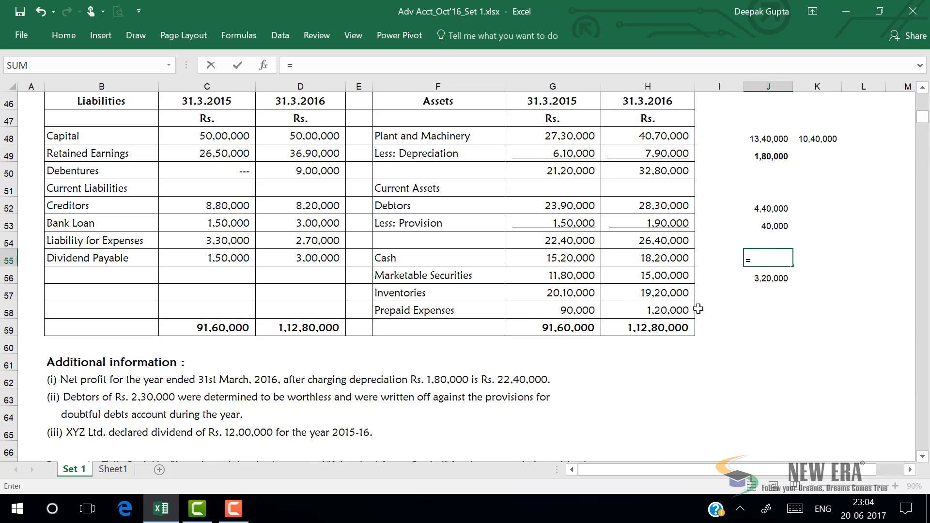
click(674, 260)
text(-)
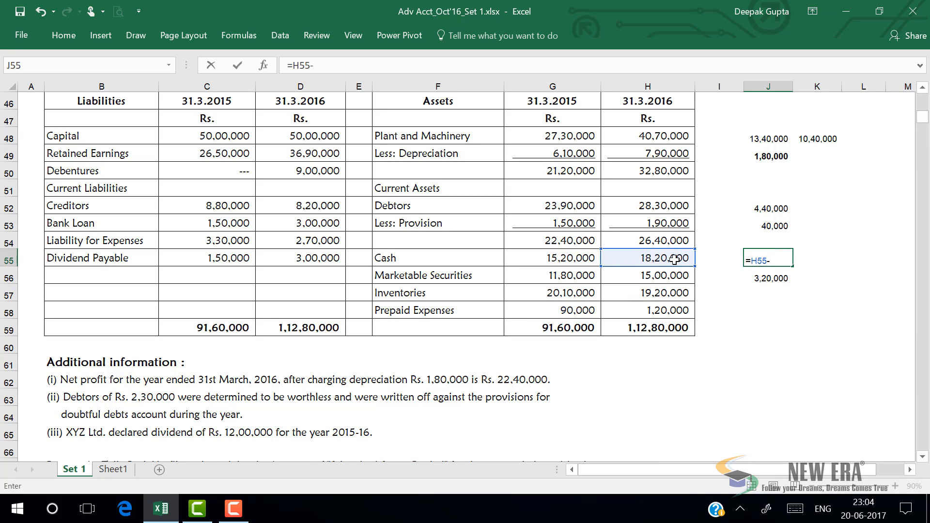
click(587, 261)
key(Return)
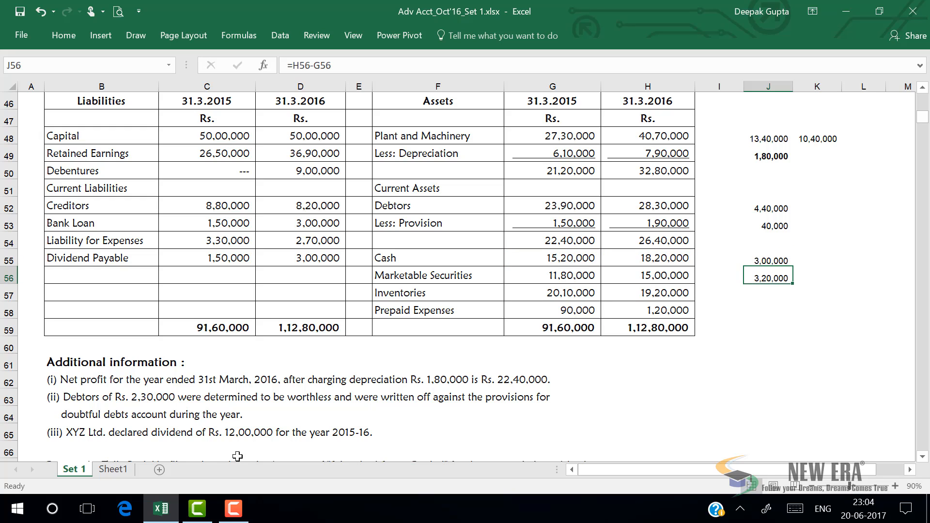
Enter the label "Add: Cash at bigining of the year" in cell A26 of Sheet1.
click(119, 470)
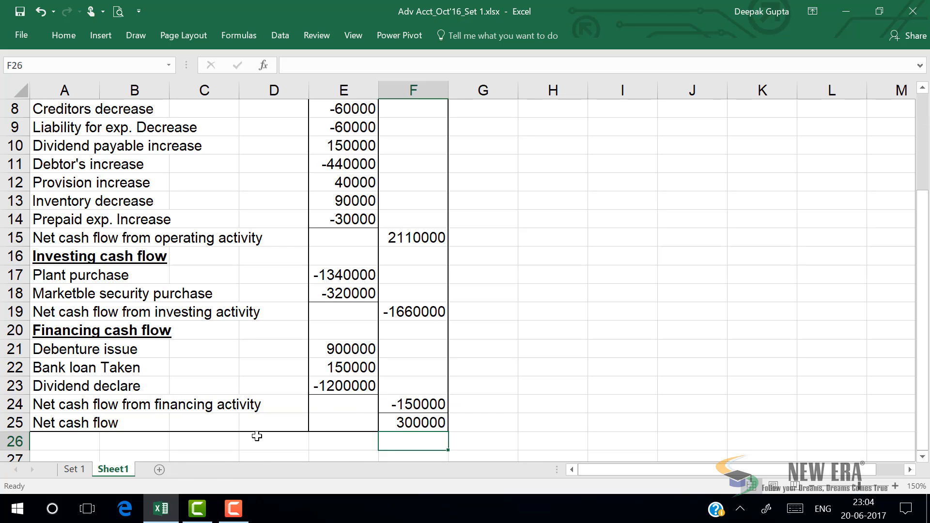
click(50, 425)
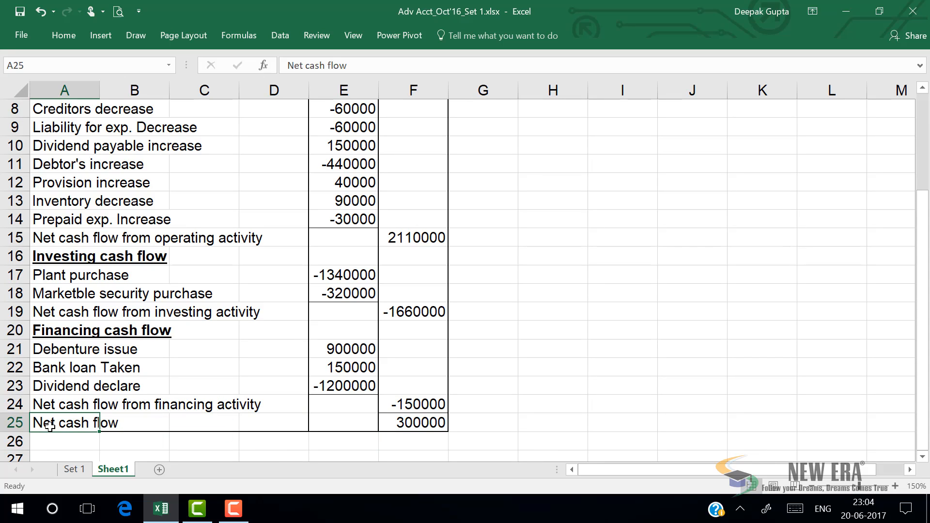
click(50, 440)
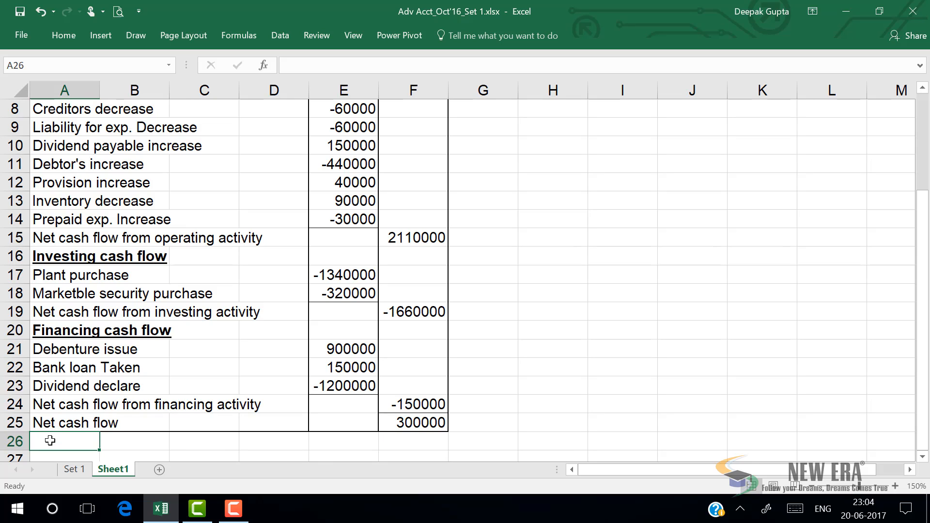
scroll(60, 436, down, 2)
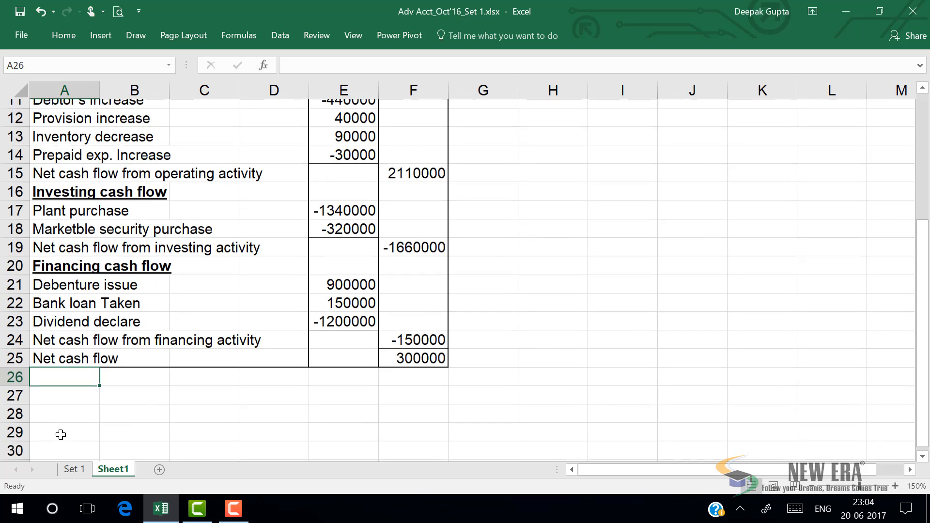
text(Oper)
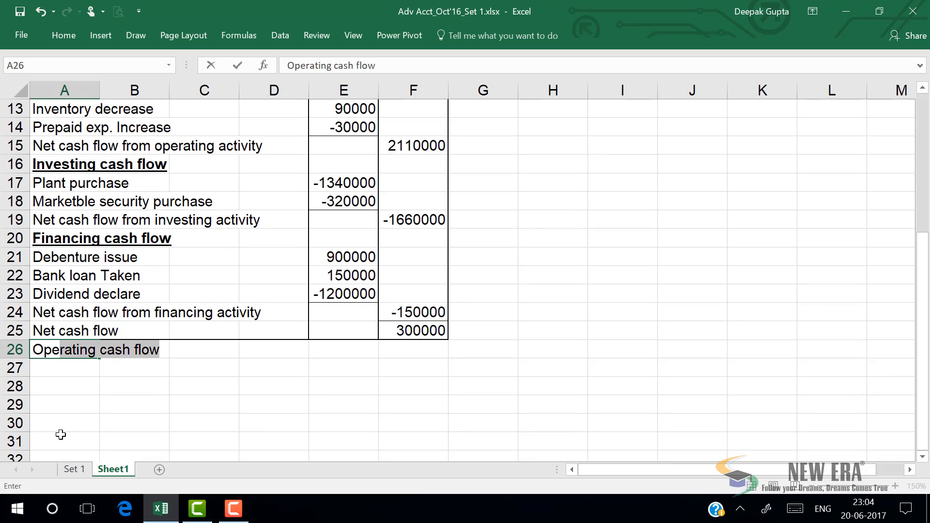
key(BackSpace)
key(BackSpace)
key(BackSpace)
text(Add:)
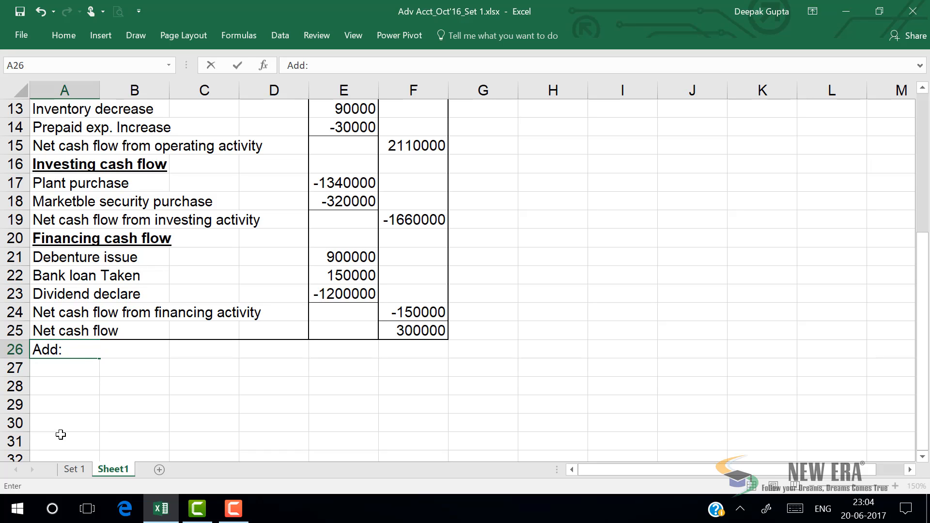
text( Cash at)
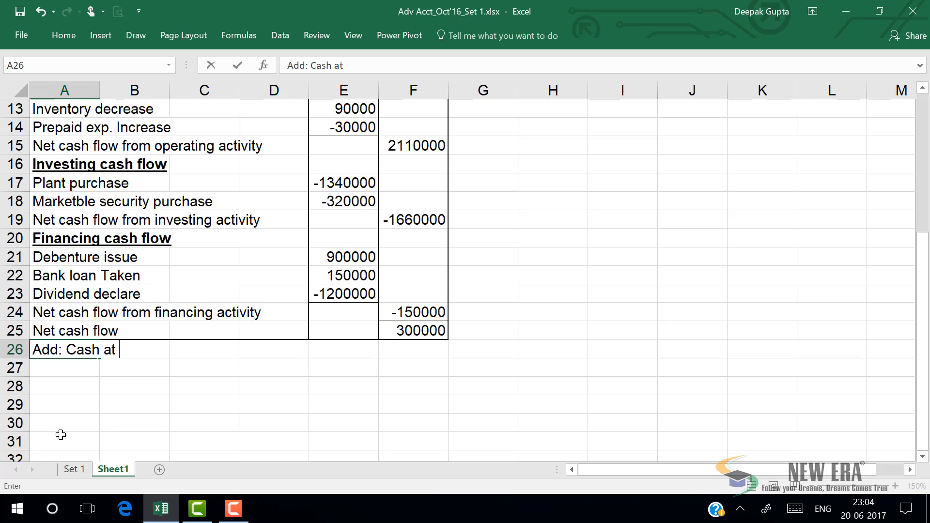
text( bigining o)
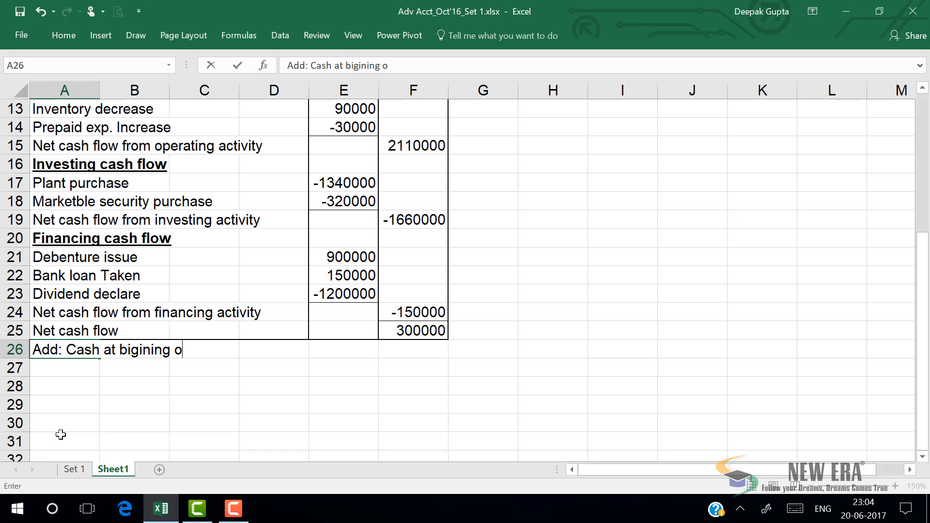
text(f theyae)
key(BackSpace)
text(ear)
key(Return)
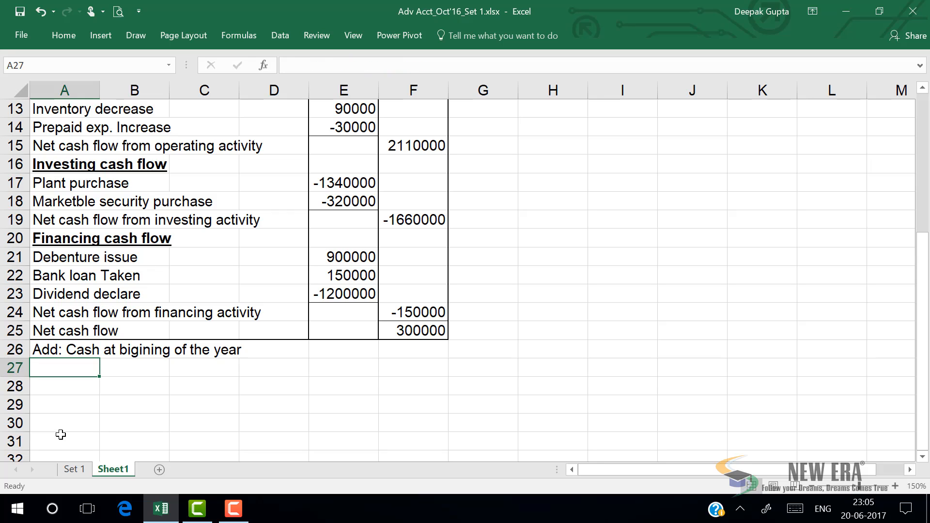
Look up the 31.3.2015 cash balance on the Set 1 sheet and enter 1520000 in Sheet1 cell F26.
key(Up)
key(Right)
key(Right)
key(Right)
key(Right)
key(Right)
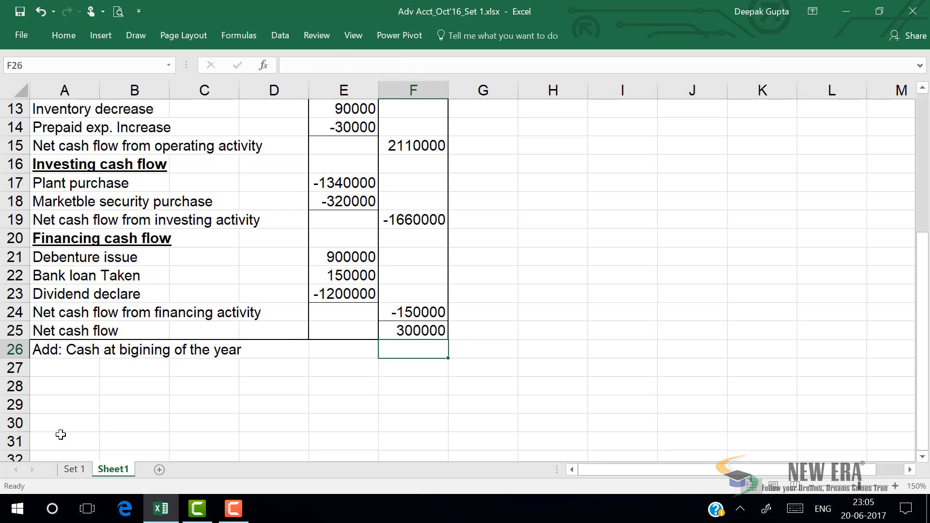
click(71, 469)
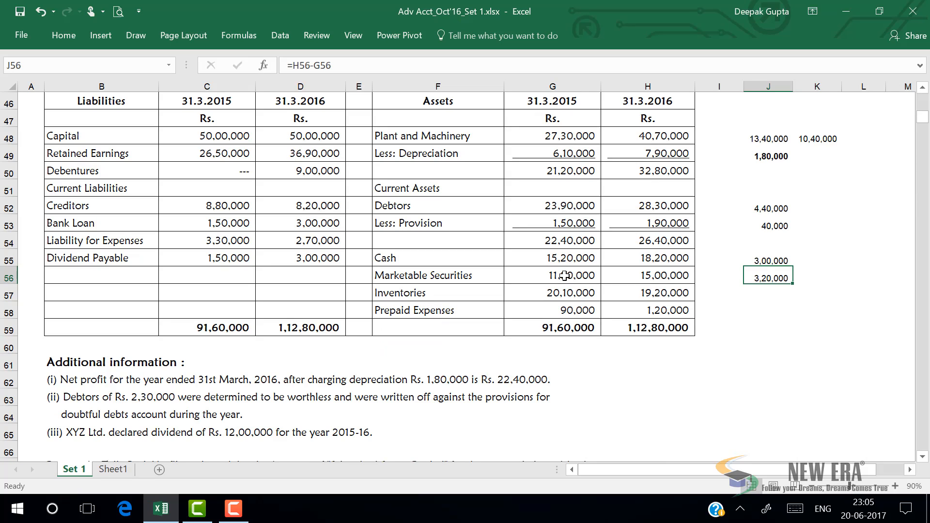
click(572, 258)
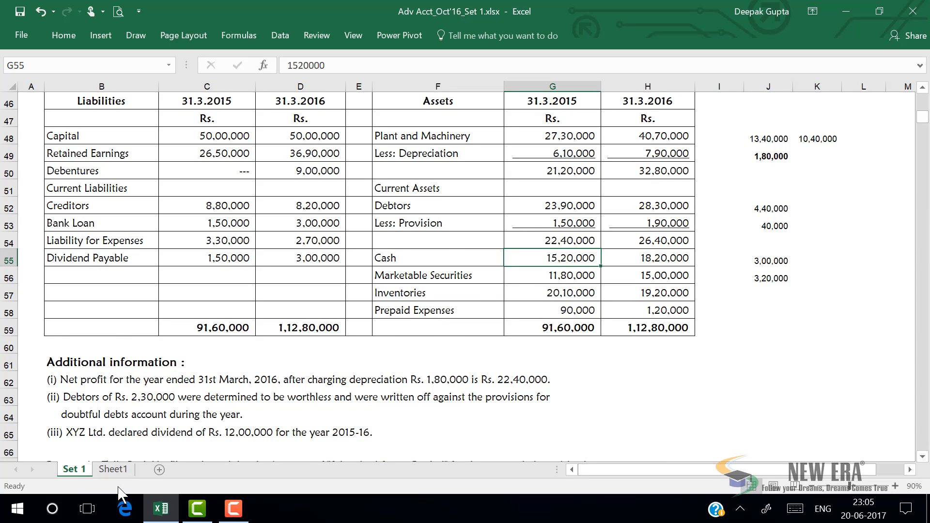
click(116, 470)
text(1)
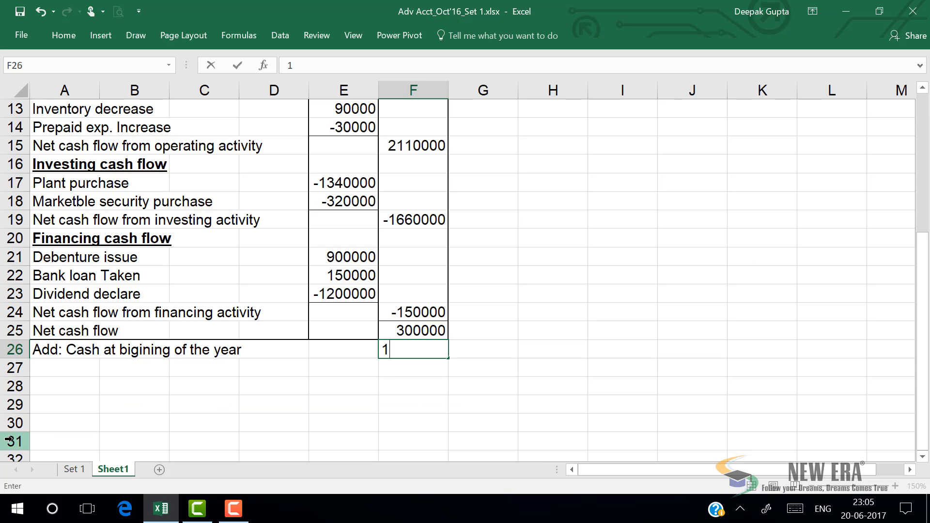
text(520000)
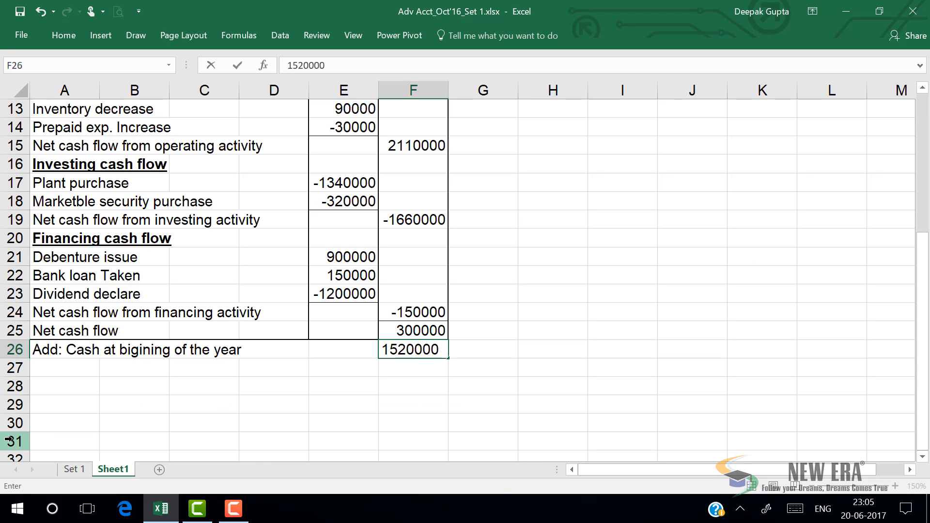
key(Return)
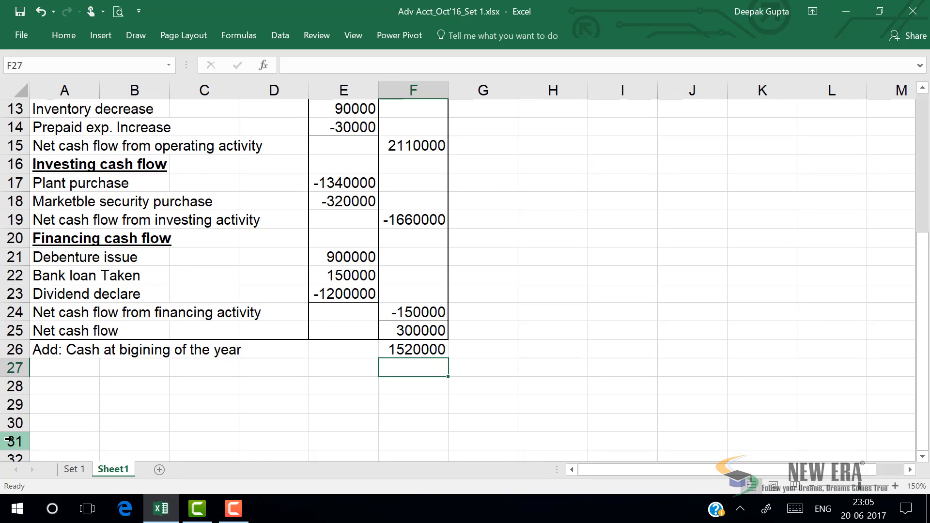
Enter the label "Cash at the end of the year" in cell A27.
click(86, 374)
text(Cash a)
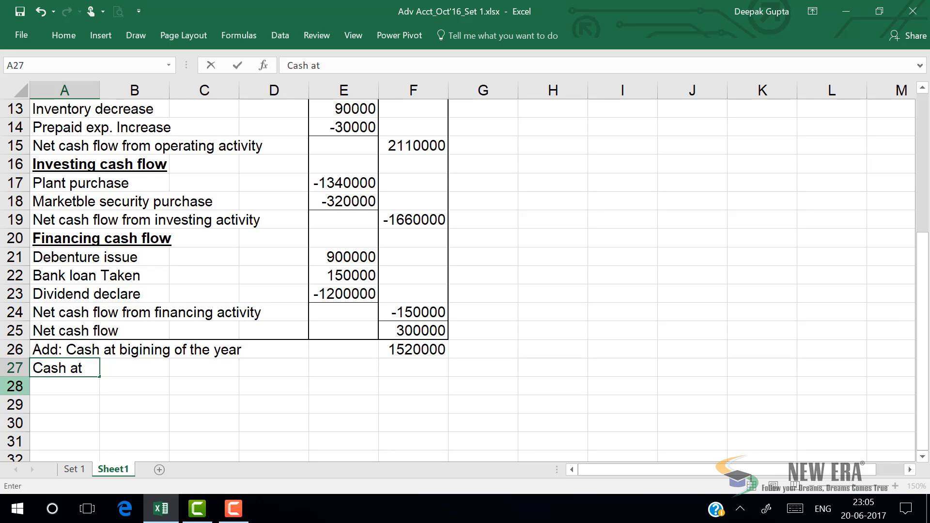
text(t the end o)
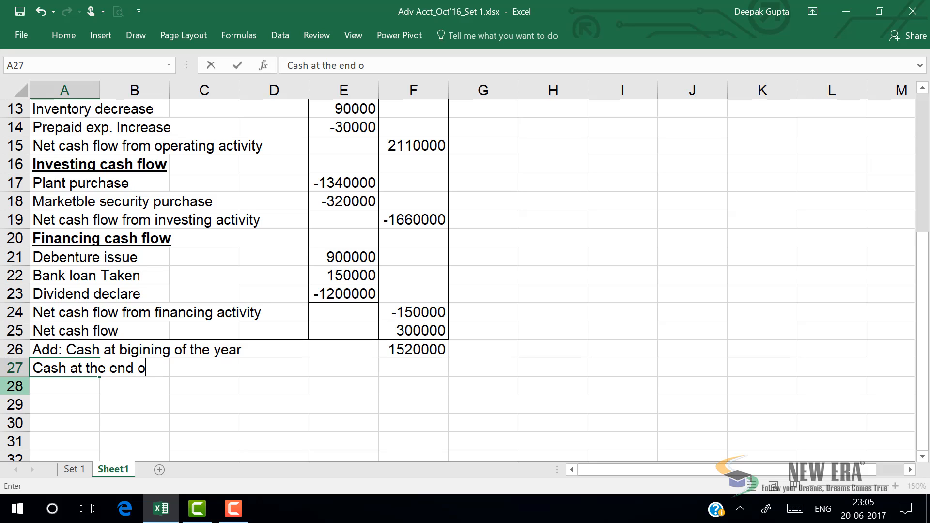
text(f the year)
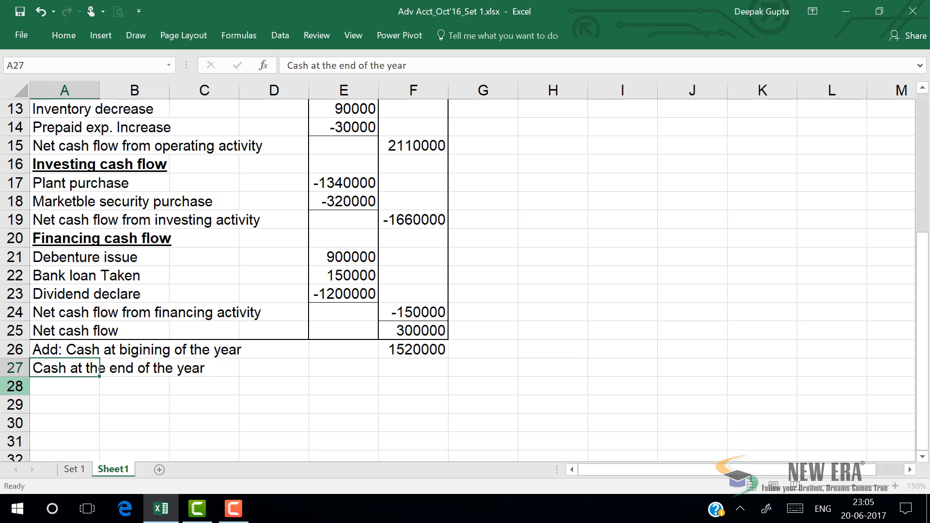
key(Return)
Calculate the closing cash balance in cell F27 with =F25+F26.
key(Up)
key(Right)
key(Right)
key(Right)
key(Right)
key(Right)
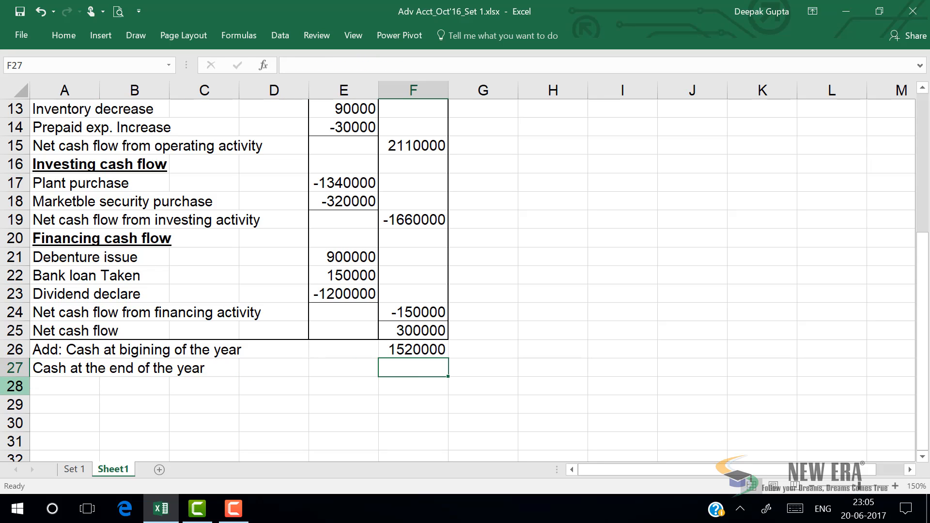
text(=)
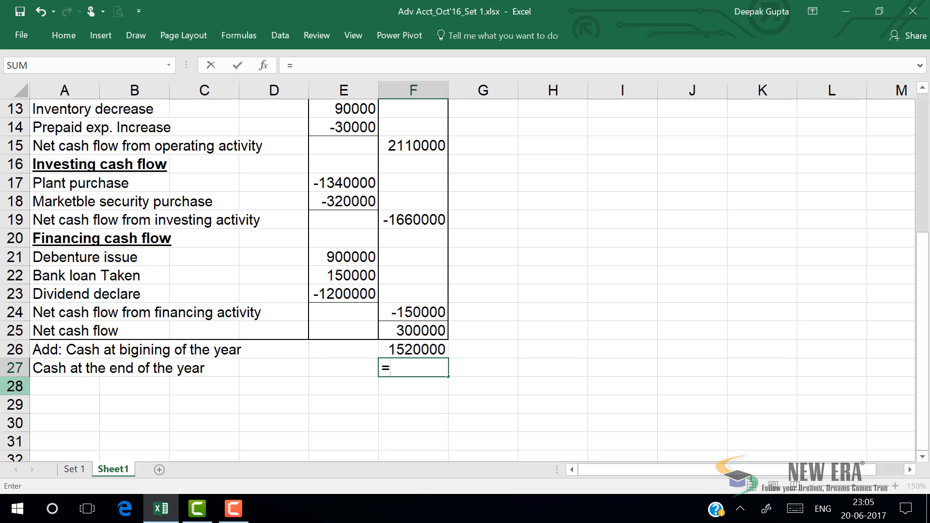
click(410, 332)
text(+)
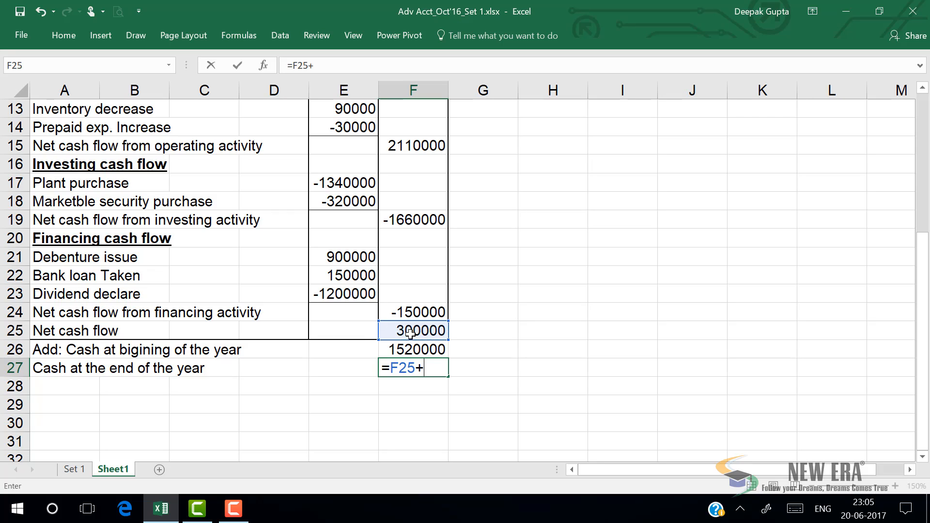
click(411, 347)
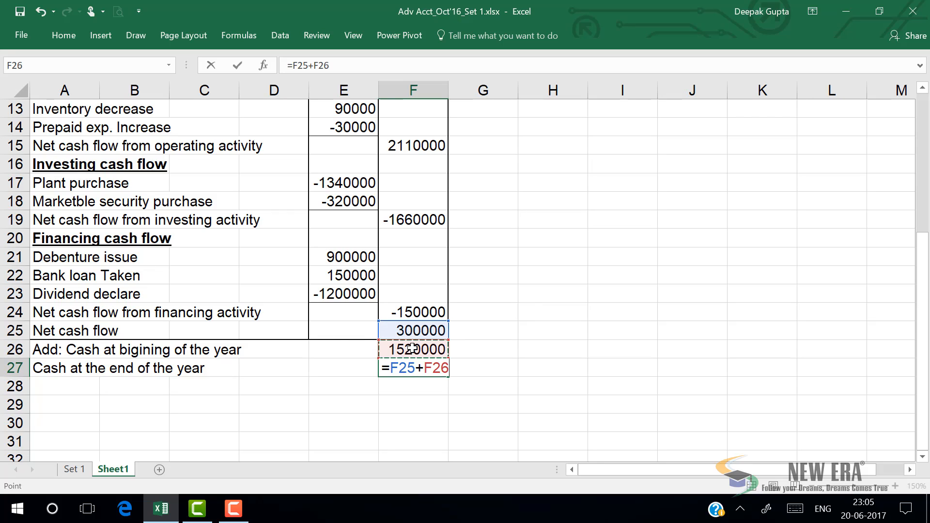
key(Return)
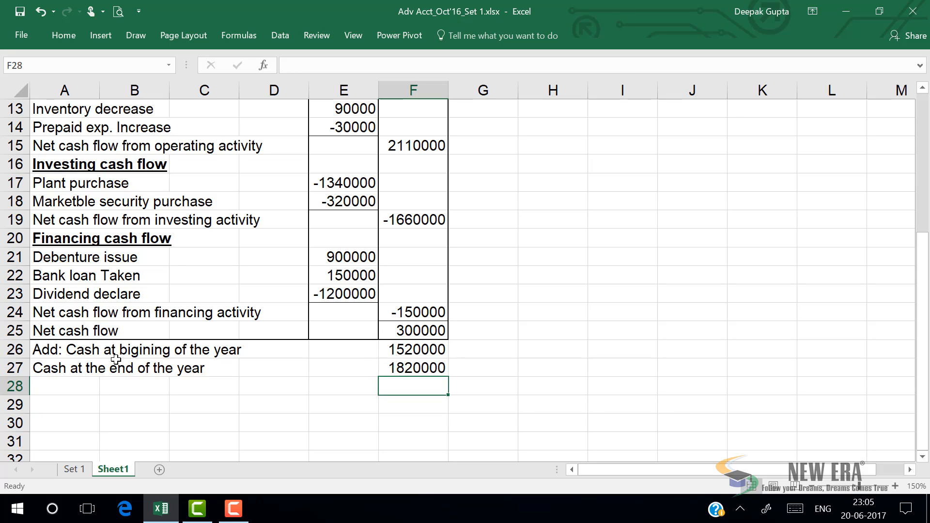
Add an outside border around the opening and closing cash rows, A26:F27.
drag(100, 349, 420, 370)
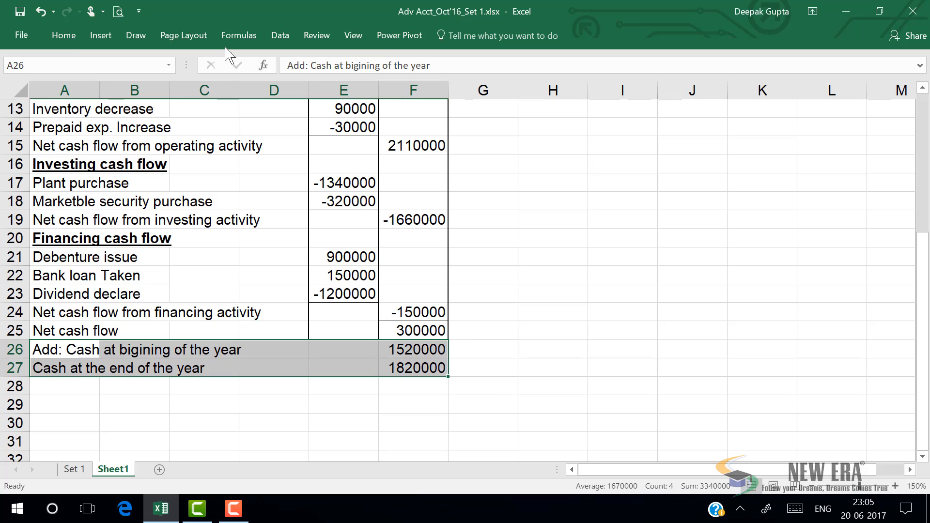
click(66, 37)
click(183, 82)
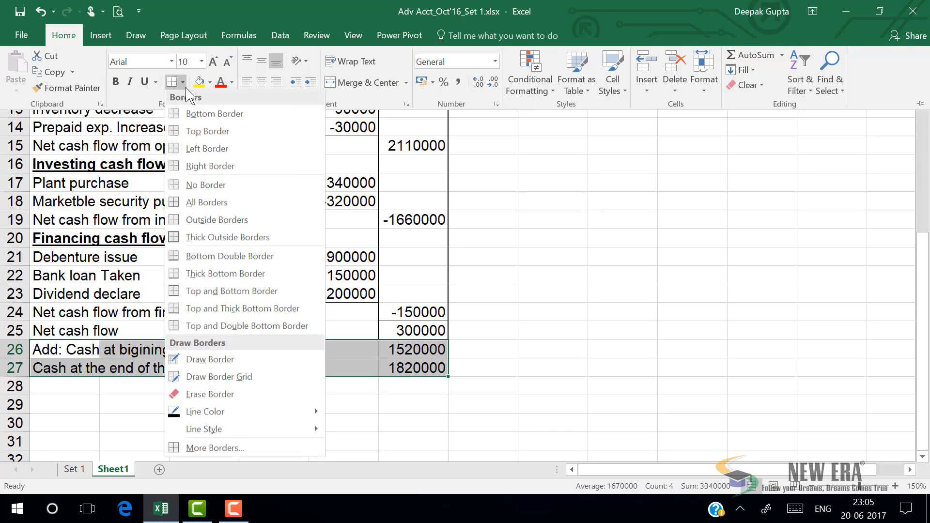
click(218, 239)
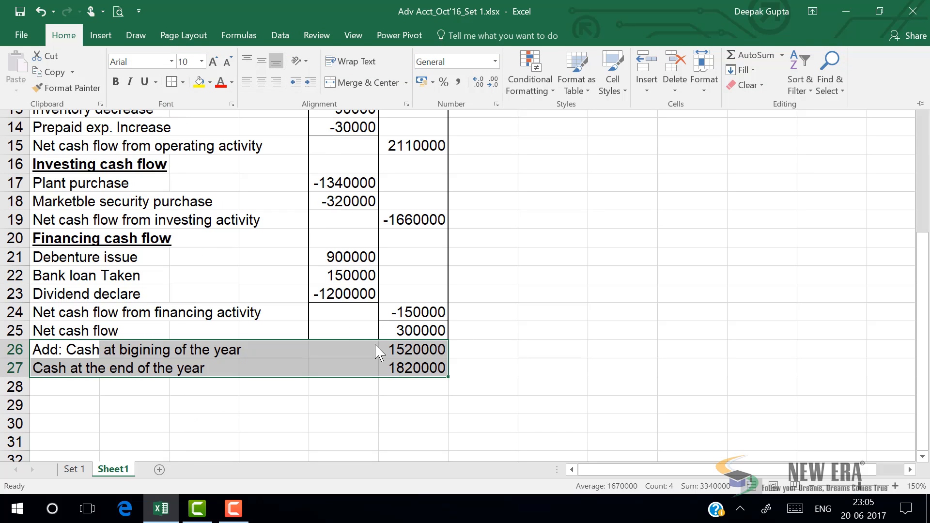
click(373, 349)
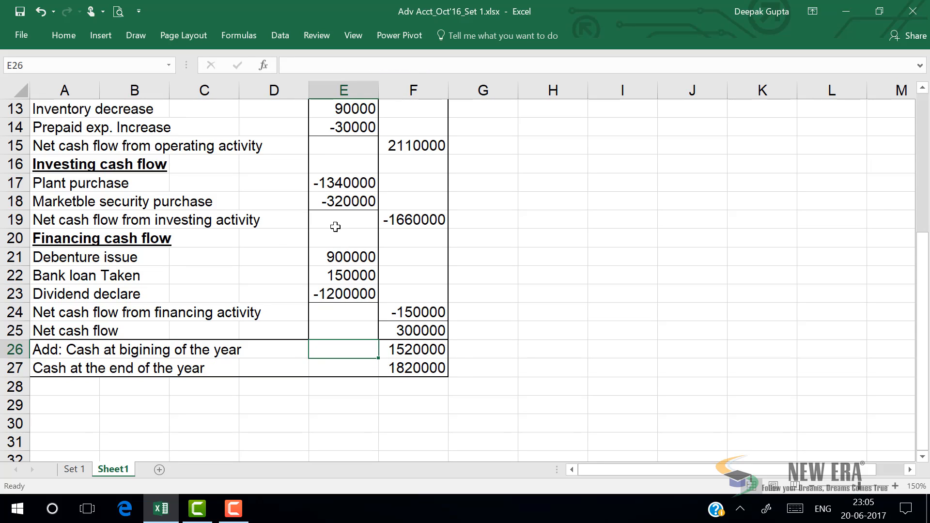
click(573, 337)
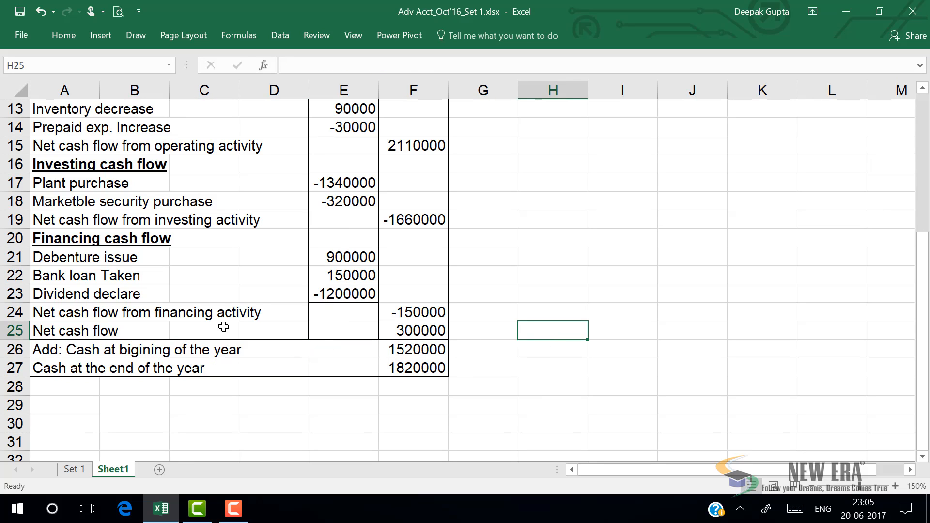
Make the "Net cash flow" label in cell A25 bold.
click(114, 329)
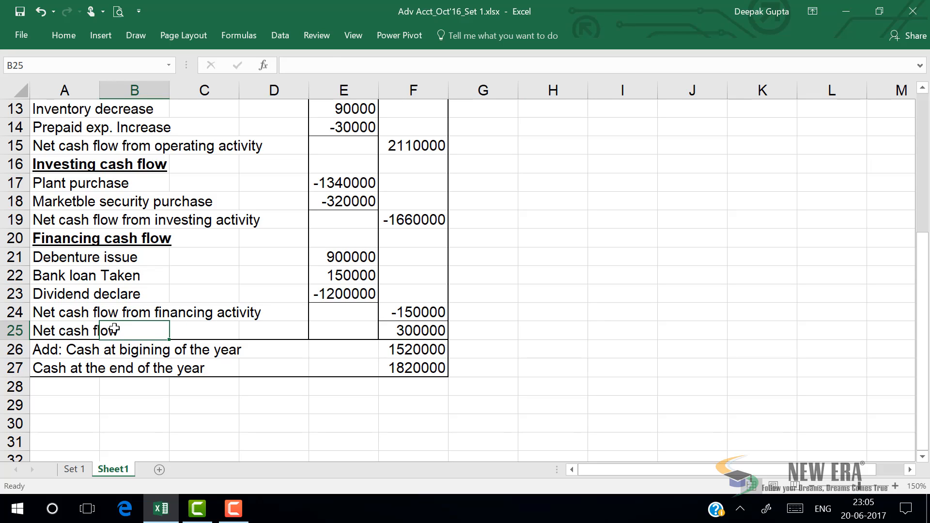
key(Left)
key(ctrl+b)
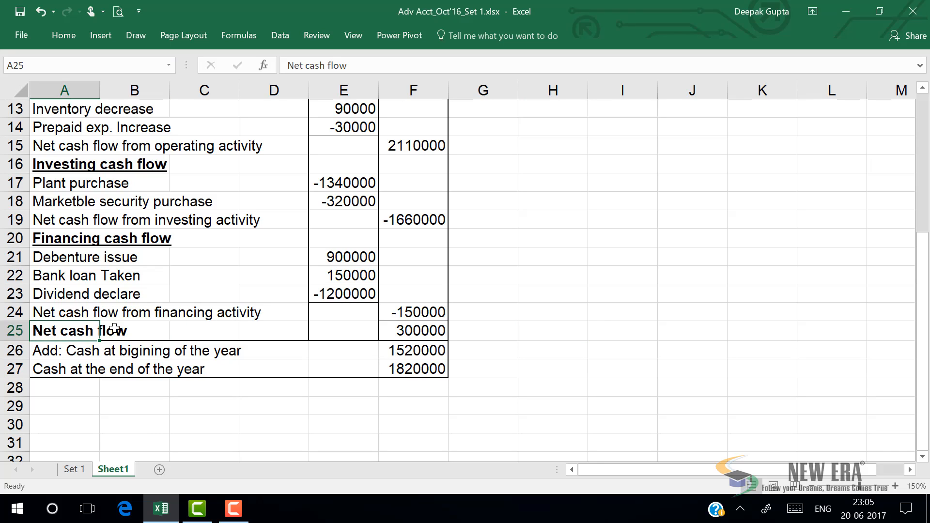
Make the "Net cash flow from investing activity" label in cell A19 bold.
key(Up)
key(Up)
key(Up)
key(Up)
key(Up)
key(Up)
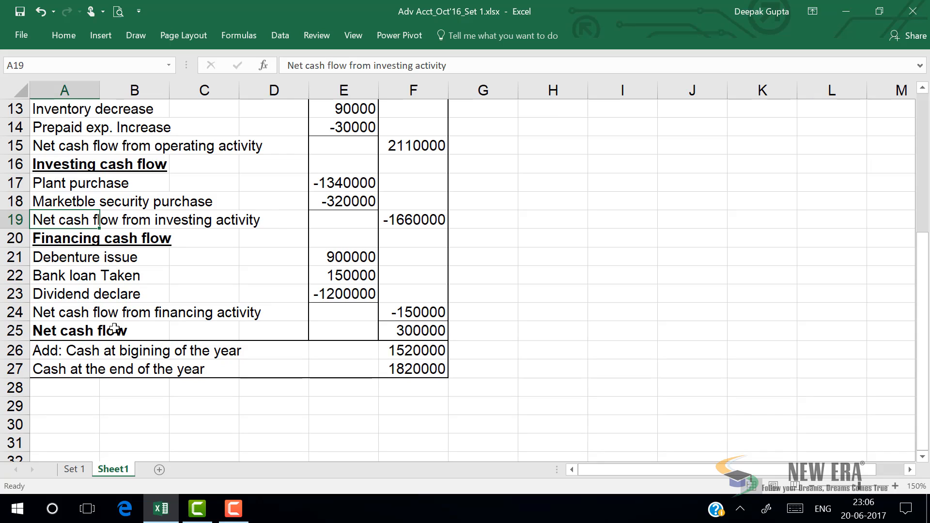
key(ctrl+b)
Make the "Net cash flow from financing activity" label in cell A24 bold.
key(Up)
key(Up)
key(Up)
key(Up)
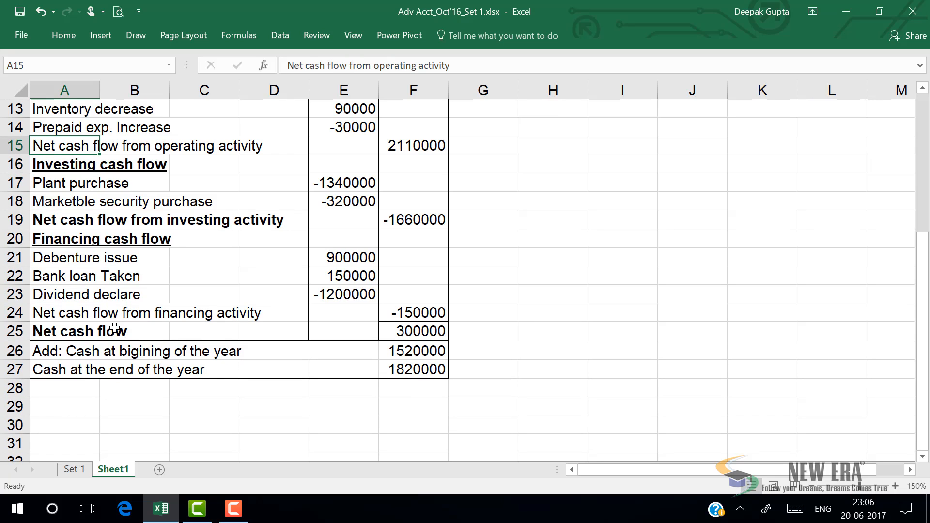
key(Down)
key(Down)
key(Down)
key(Down)
key(Down)
key(Down)
key(Down)
key(Down)
key(Down)
key(Down)
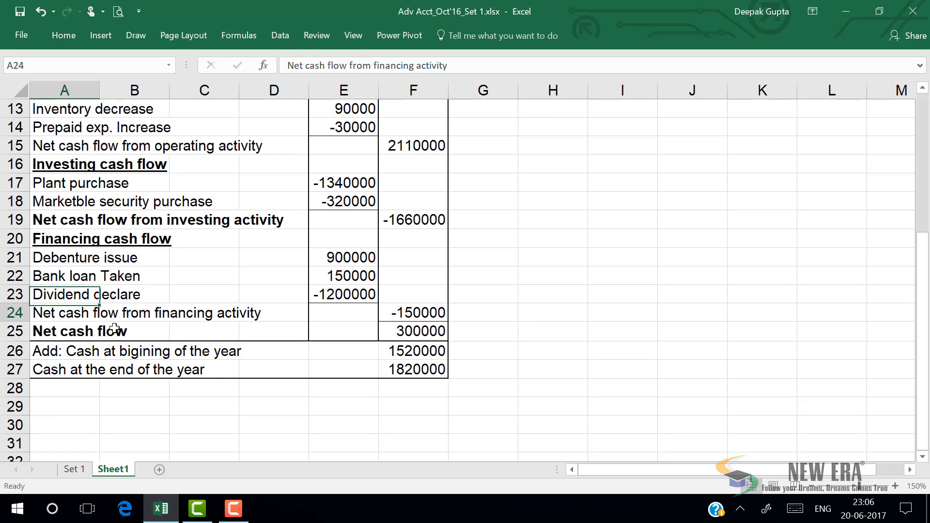
key(Up)
key(ctrl+b)
Make the "Net cash flow from operating activity" label in cell A15 bold.
key(Up)
key(Up)
key(Up)
key(Up)
key(Up)
key(Up)
key(Up)
key(Up)
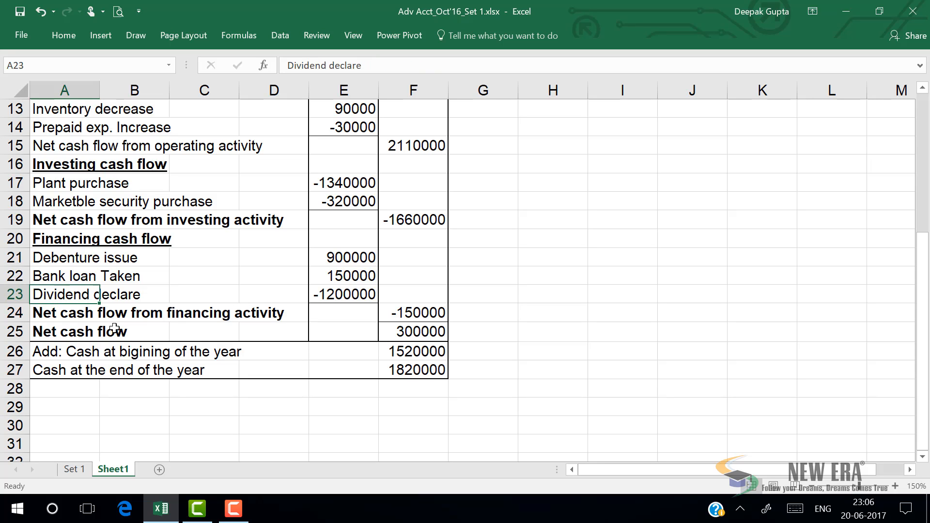
key(Up)
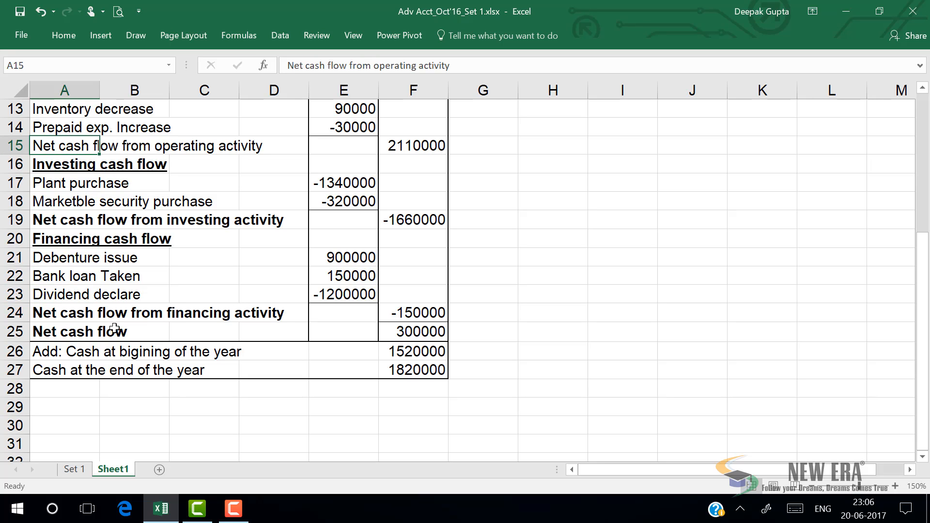
key(ctrl+b)
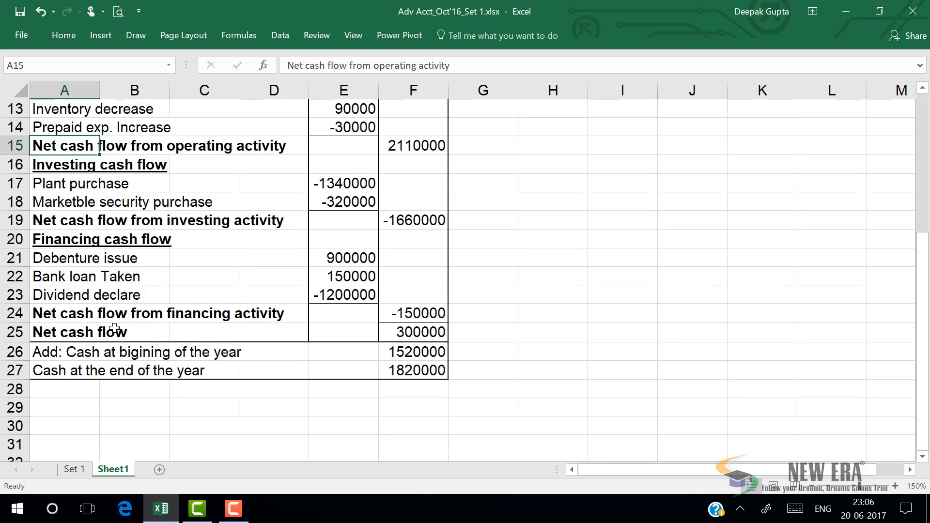
Merge and center the title "Cash flow statement as on 31-march-2016" across A1:F1.
key(Up)
key(Up)
key(Up)
key(Up)
key(Up)
key(Up)
key(Up)
key(Up)
key(Up)
key(Up)
key(Up)
key(Up)
key(Up)
key(Up)
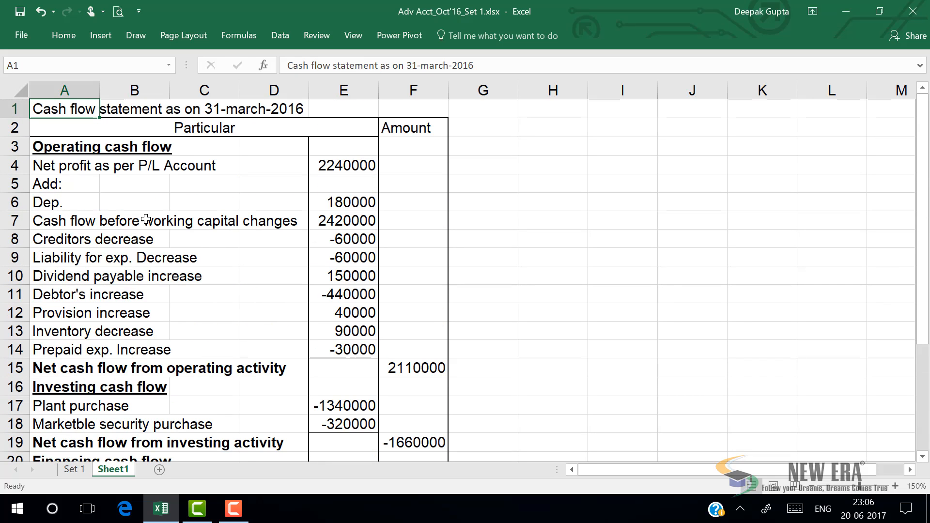
drag(92, 109, 411, 106)
click(64, 35)
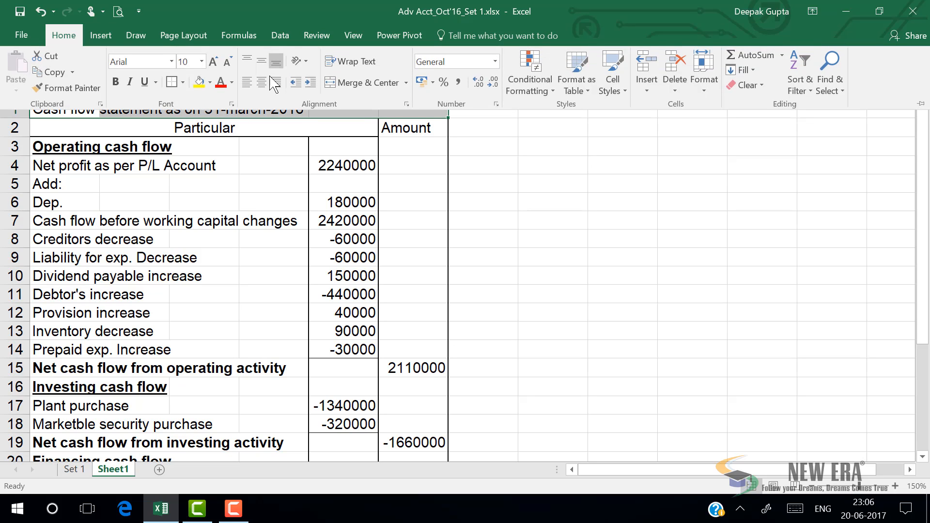
click(343, 83)
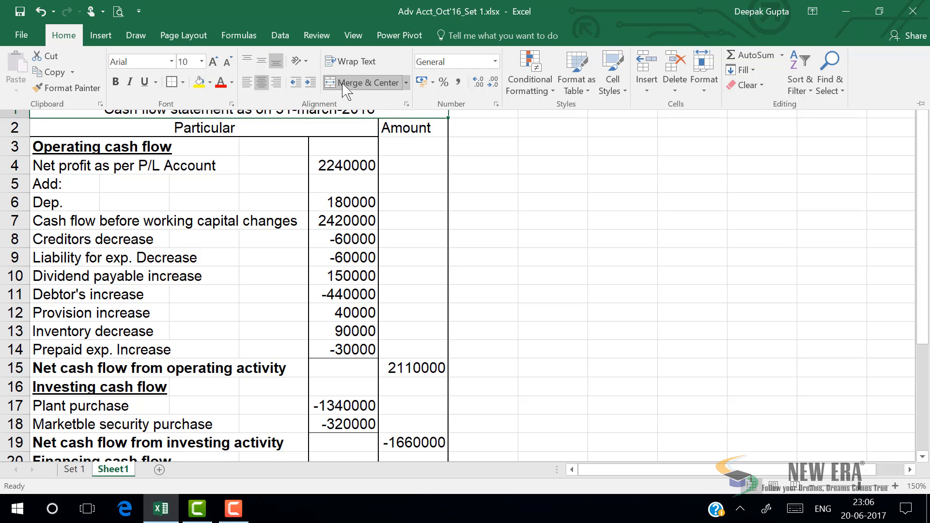
click(449, 194)
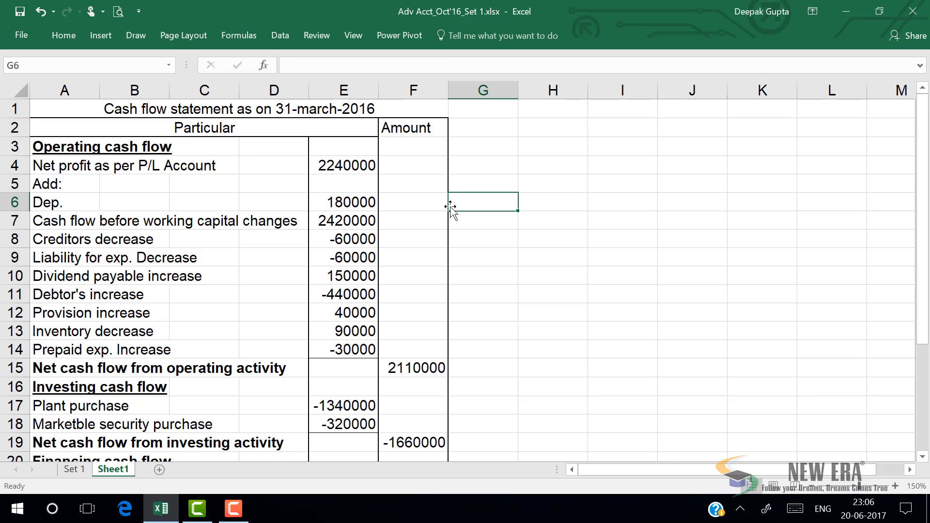